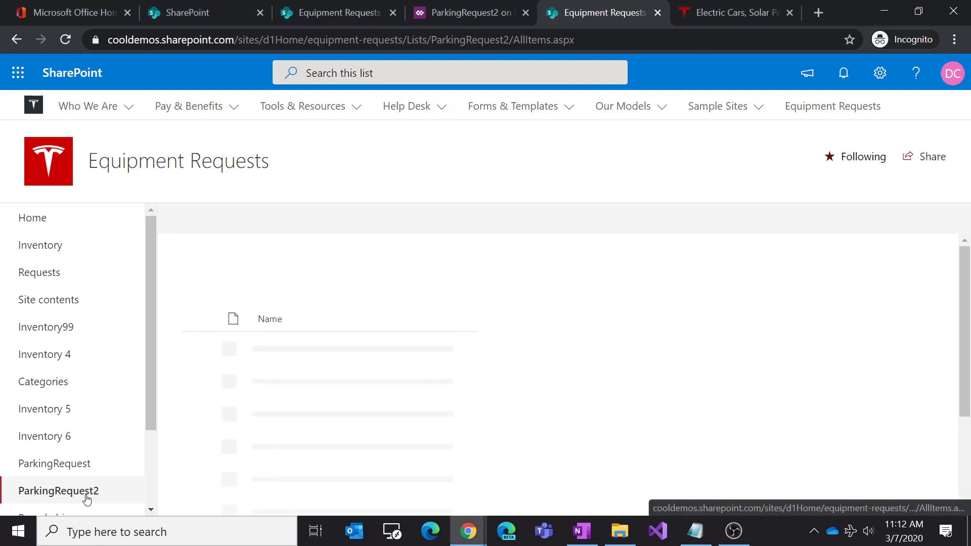
Step: Start a new ParkingRequest2 item and examine the fields of its Parking Spot Request form
{"action": "left_click", "coordinate": [204, 221]}
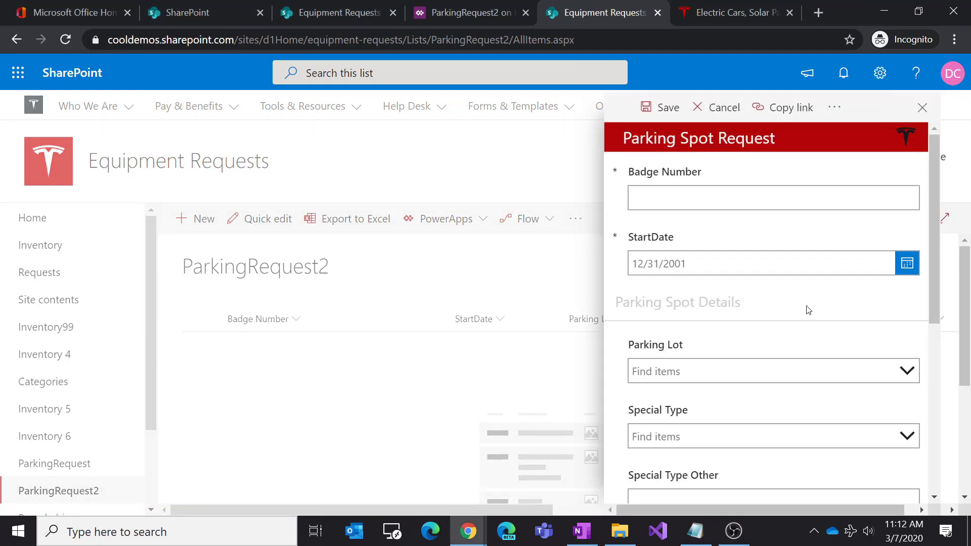
{"action": "left_click", "coordinate": [672, 197]}
{"action": "scroll", "coordinate": [718, 291], "scroll_direction": "down", "scroll_amount": 6}
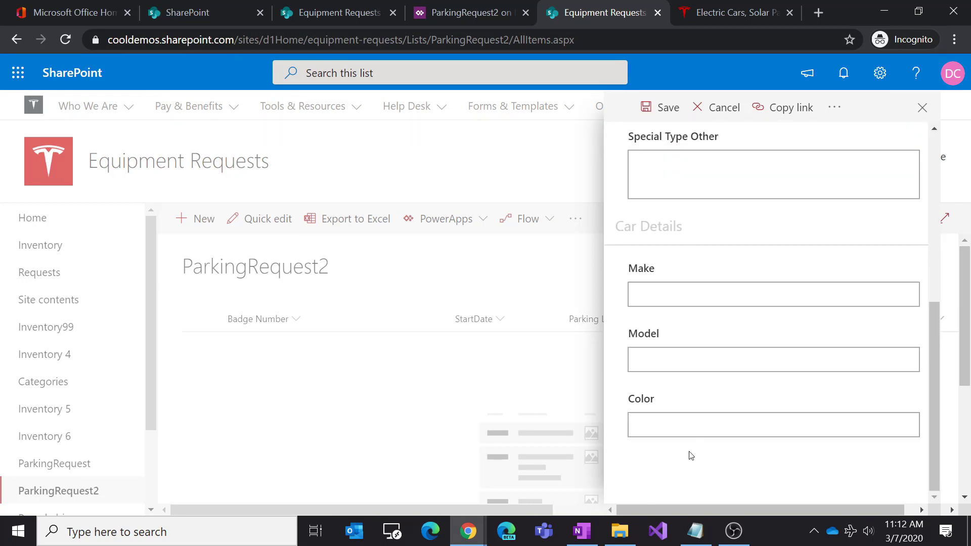
{"action": "scroll", "coordinate": [698, 332], "scroll_direction": "up", "scroll_amount": 6}
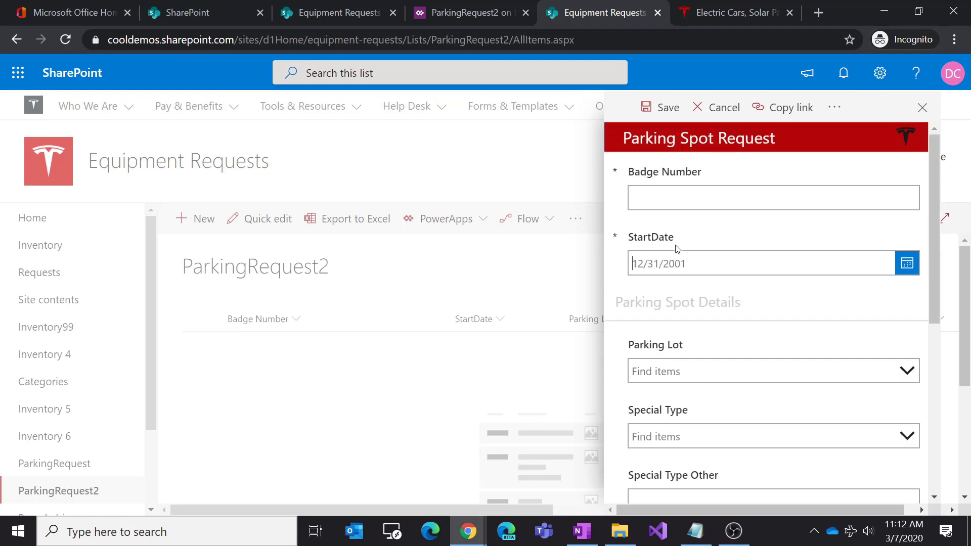
{"action": "left_click", "coordinate": [689, 273]}
{"action": "scroll", "coordinate": [678, 330], "scroll_direction": "down", "scroll_amount": 3}
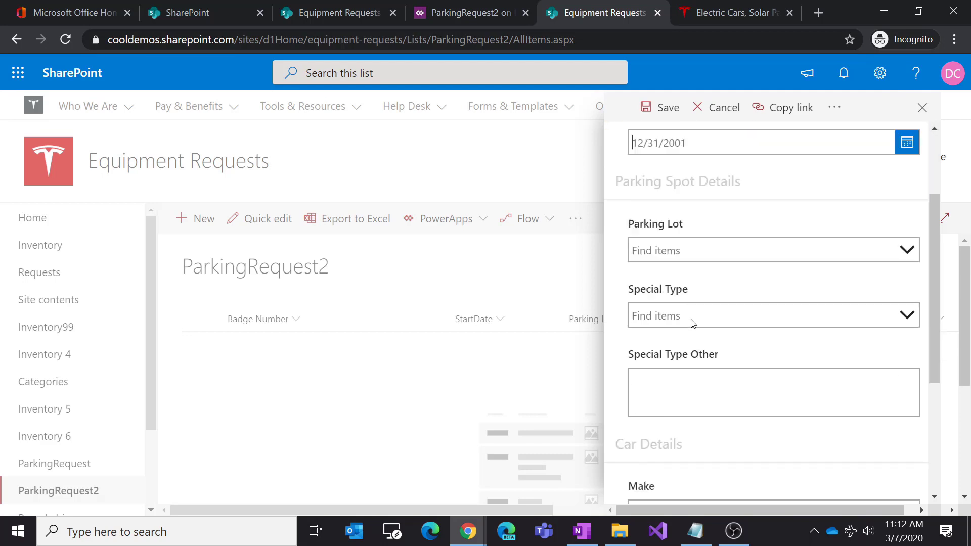
{"action": "scroll", "coordinate": [690, 319], "scroll_direction": "up", "scroll_amount": 3}
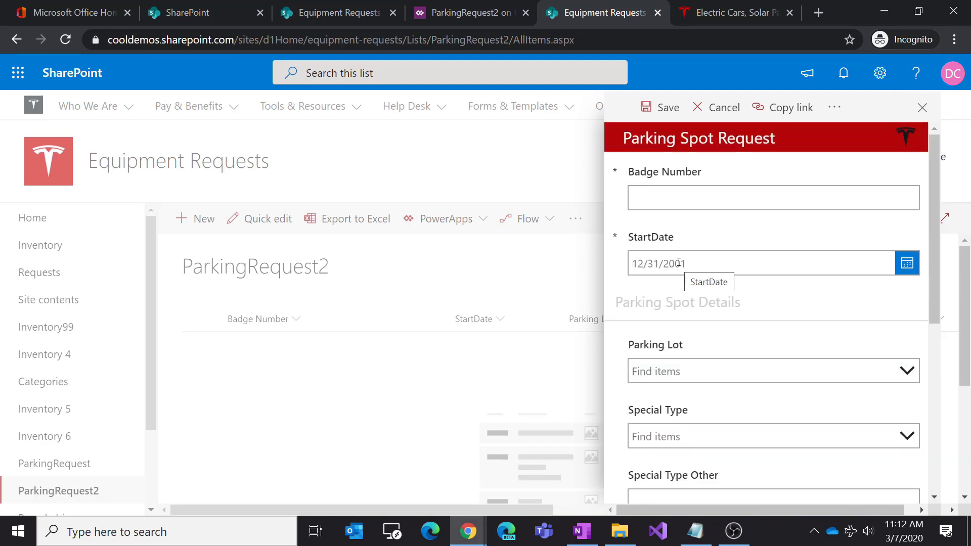
{"action": "scroll", "coordinate": [680, 265], "scroll_direction": "down", "scroll_amount": 3}
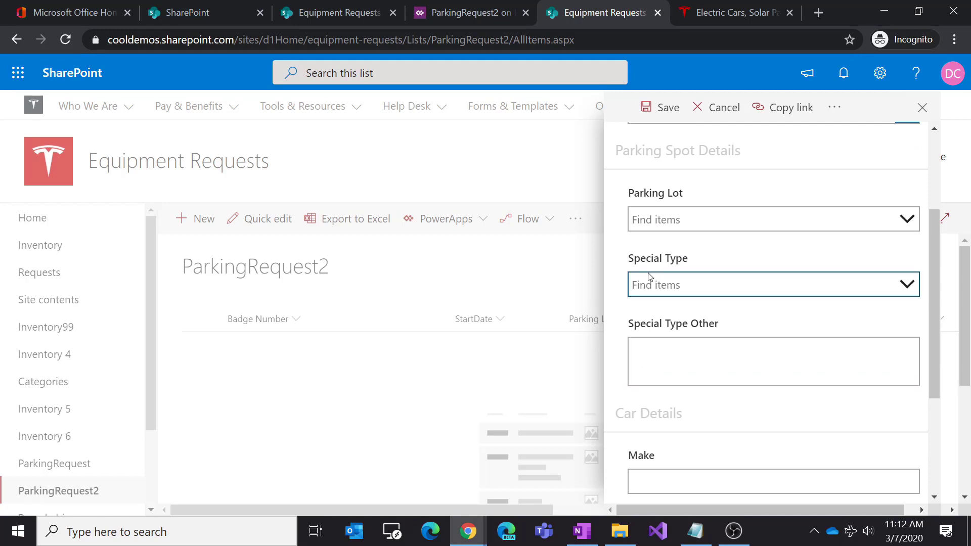
Step: Try the Special Type options EV Charger, Handicap and Other in the request form, and close it without saving
{"action": "left_click", "coordinate": [681, 288]}
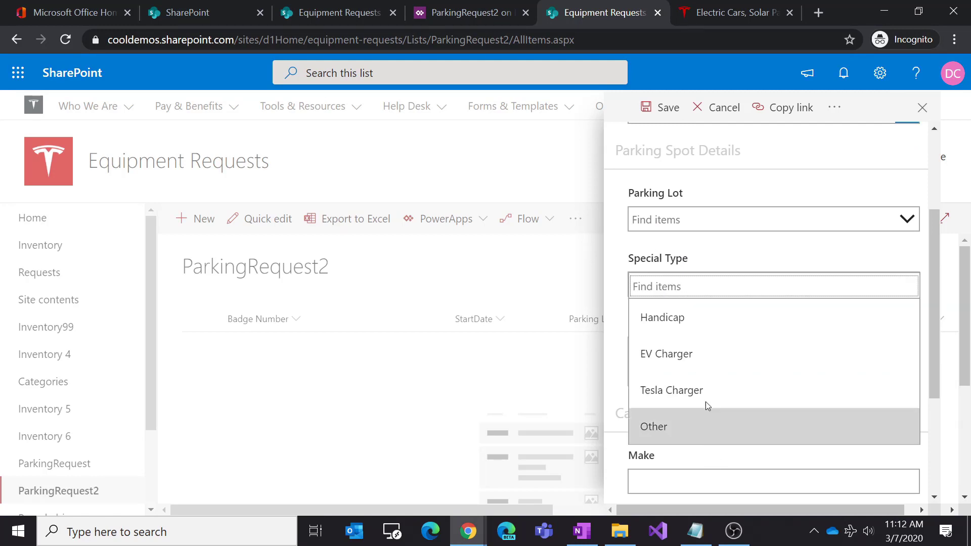
{"action": "left_click", "coordinate": [716, 360]}
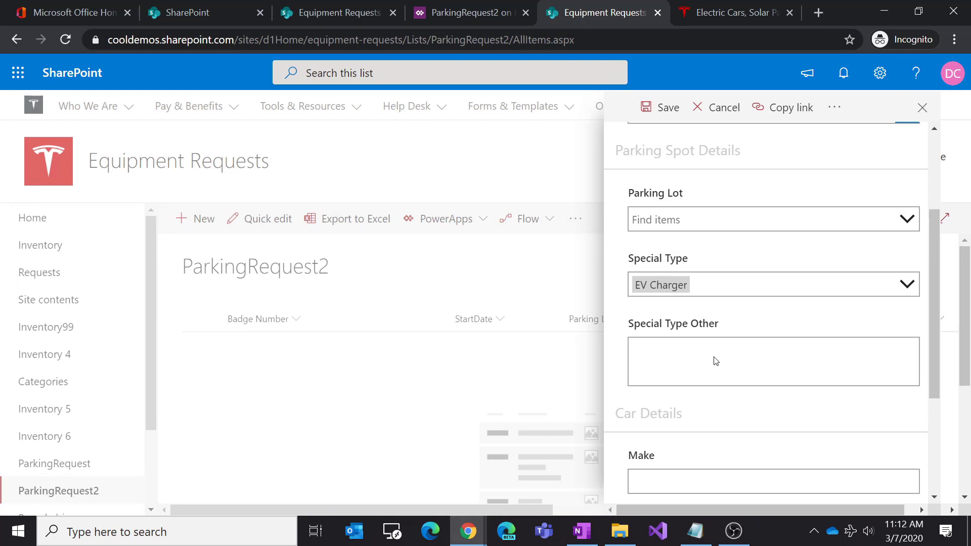
{"action": "left_click", "coordinate": [699, 291]}
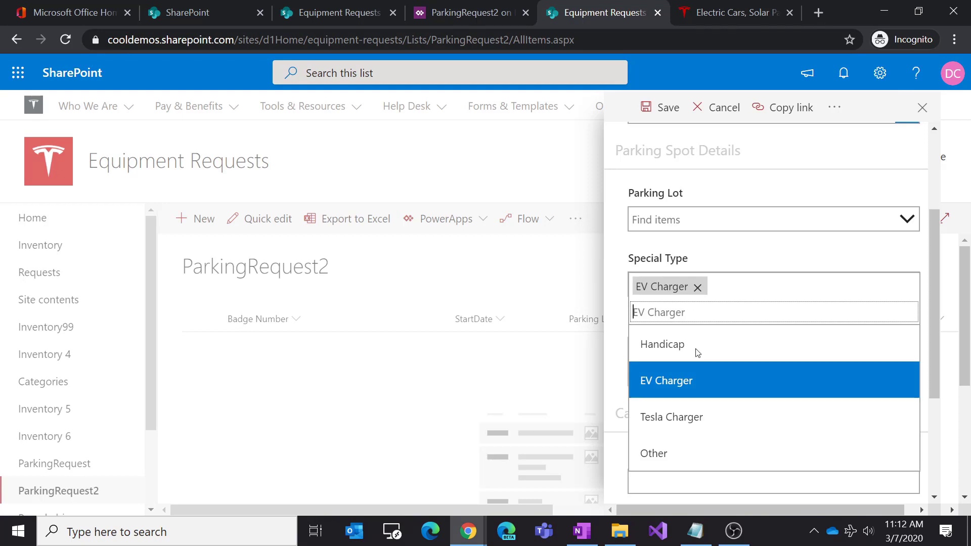
{"action": "left_click", "coordinate": [677, 346]}
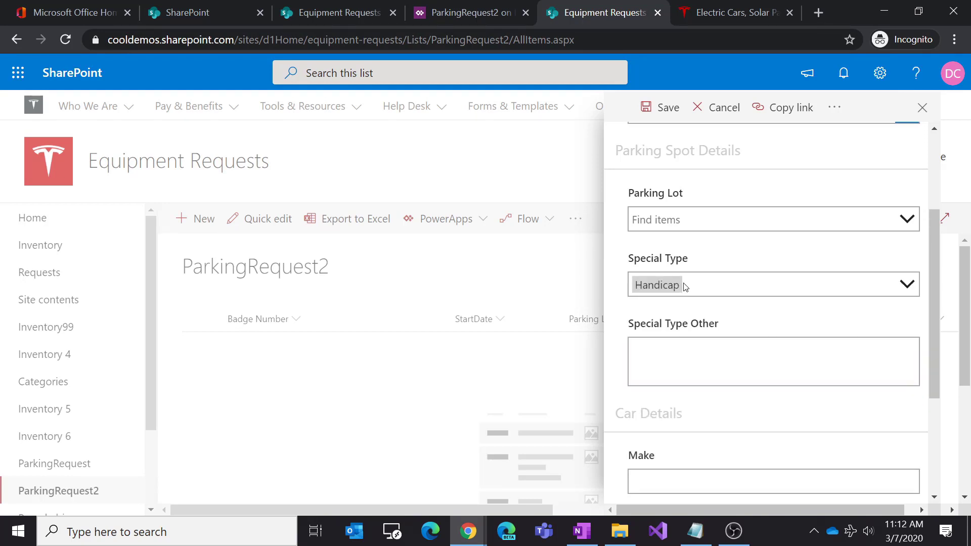
{"action": "left_click", "coordinate": [686, 287]}
{"action": "left_click", "coordinate": [672, 381]}
{"action": "left_click", "coordinate": [693, 289]}
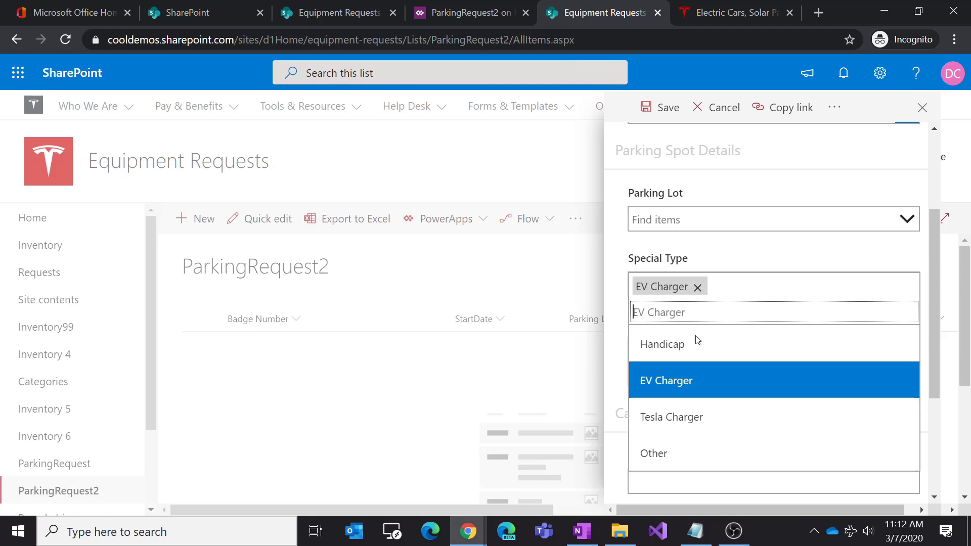
{"action": "left_click", "coordinate": [679, 449]}
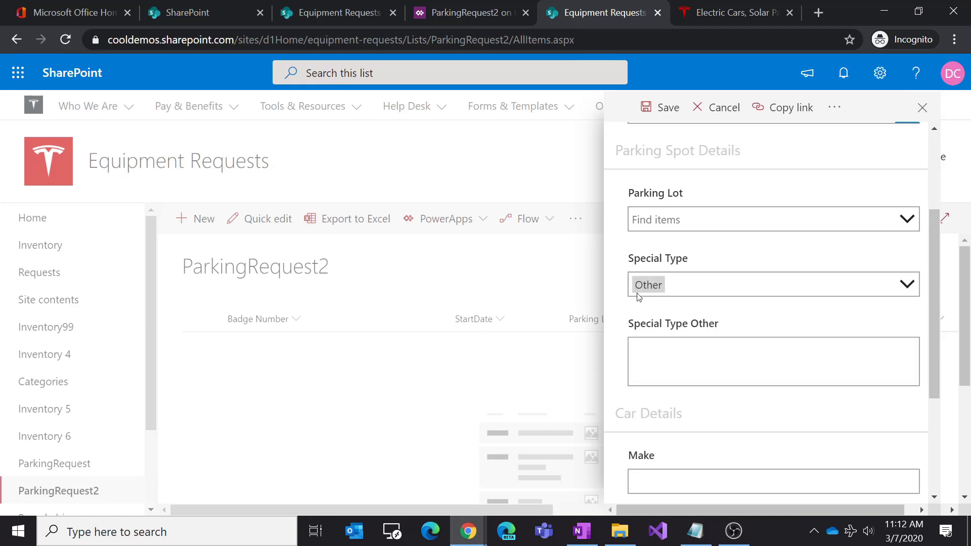
{"action": "scroll", "coordinate": [690, 381], "scroll_direction": "down", "scroll_amount": 4}
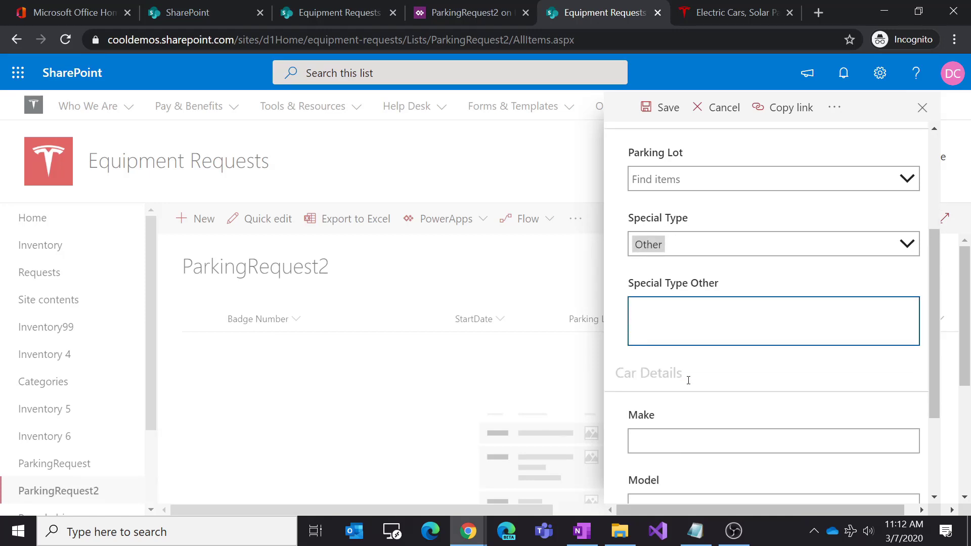
{"action": "scroll", "coordinate": [701, 380], "scroll_direction": "up", "scroll_amount": 7}
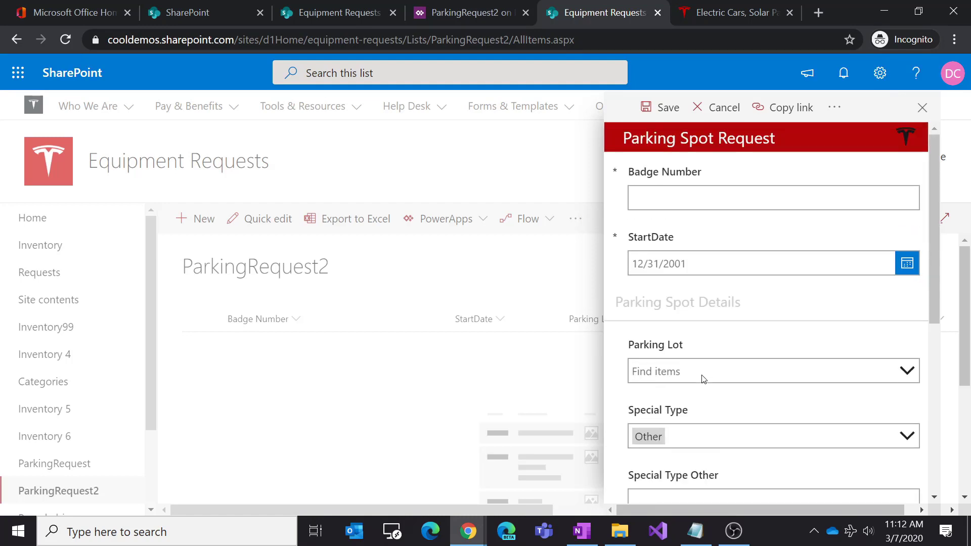
{"action": "left_click", "coordinate": [427, 293]}
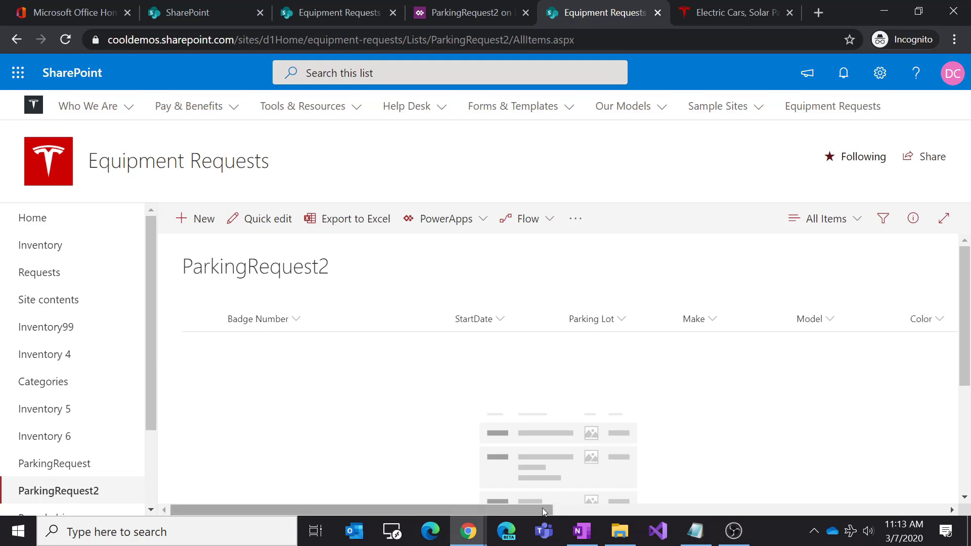
Step: Switch to the ParkingRequest2 form in Power Apps and review the advanced properties of the StartDate card
{"action": "left_click_drag", "start_coordinate": [524, 510], "coordinate": [478, 505]}
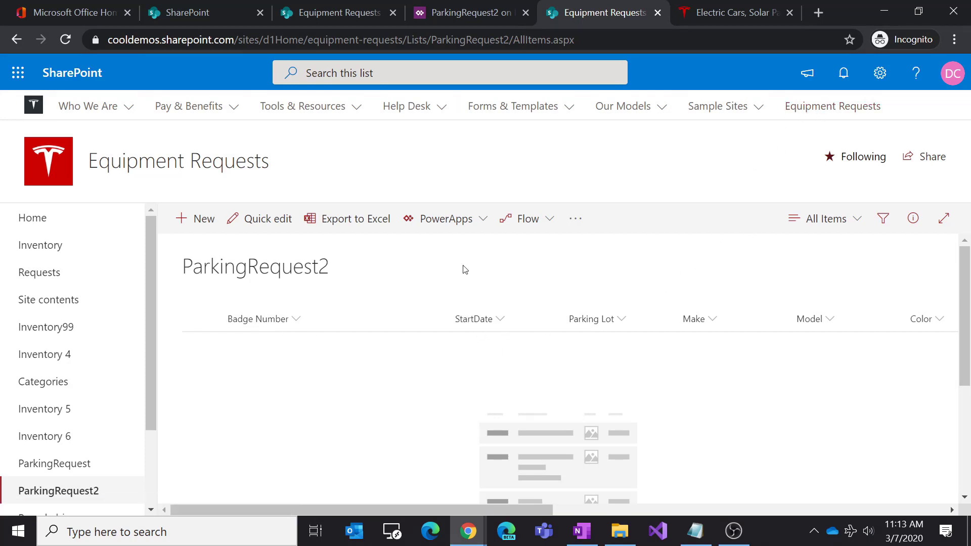
{"action": "left_click", "coordinate": [204, 223]}
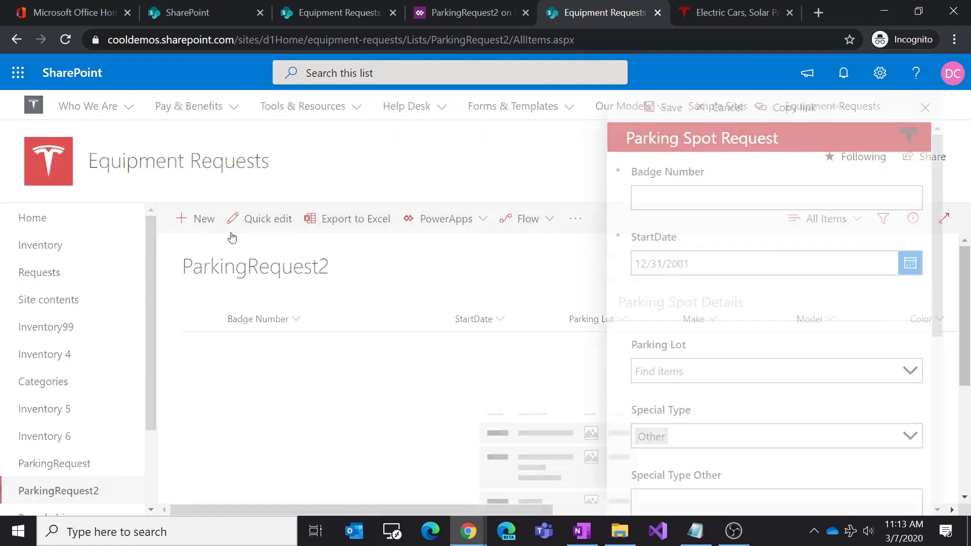
{"action": "left_click", "coordinate": [465, 13]}
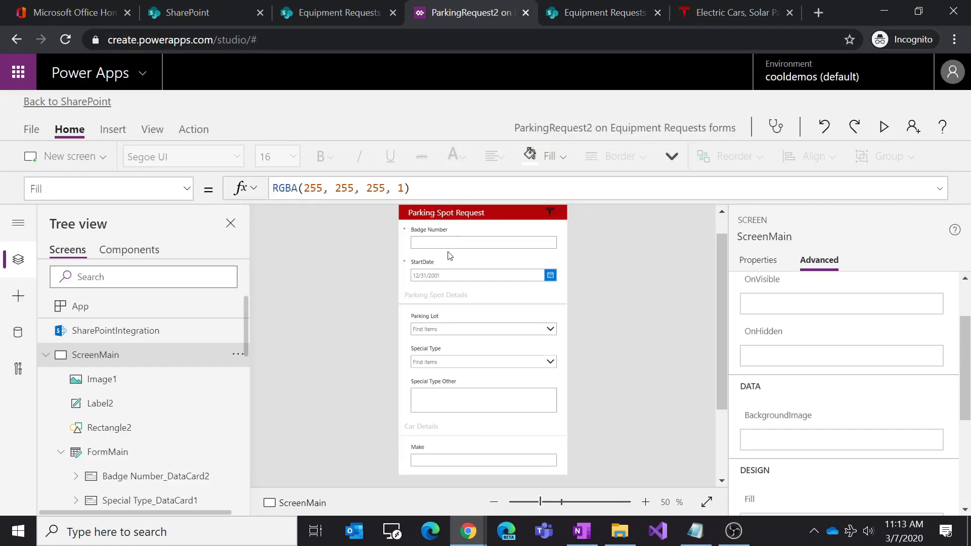
{"action": "left_click", "coordinate": [443, 277]}
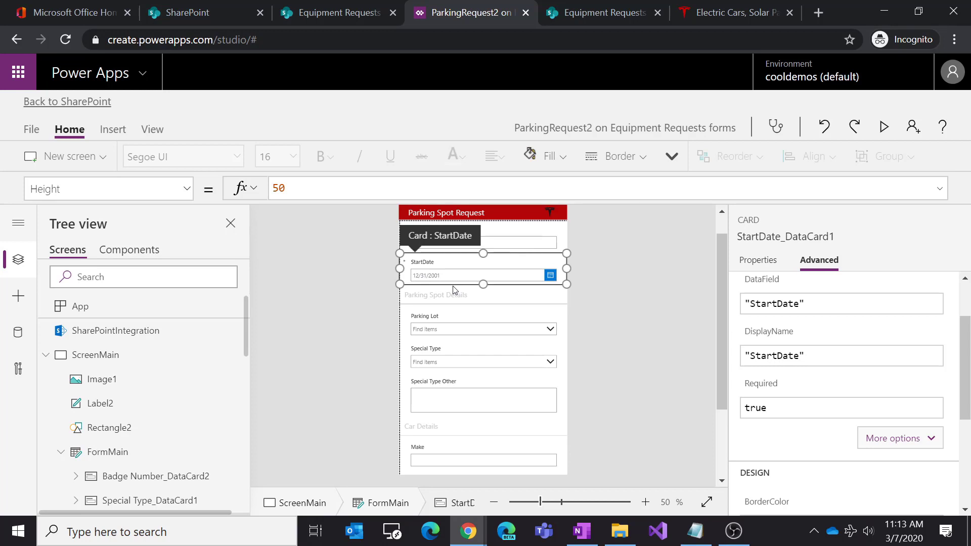
{"action": "left_click", "coordinate": [777, 356]}
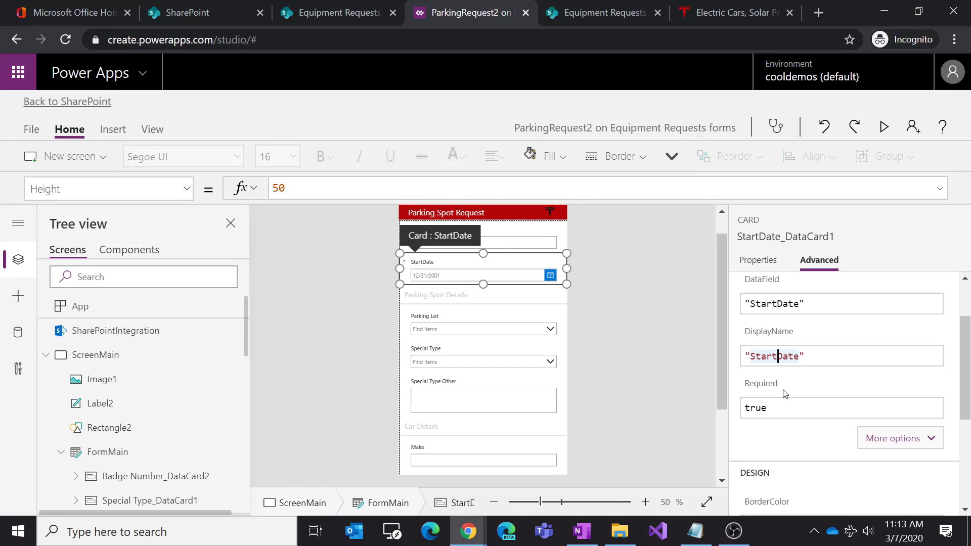
{"action": "scroll", "coordinate": [795, 391], "scroll_direction": "down", "scroll_amount": 3}
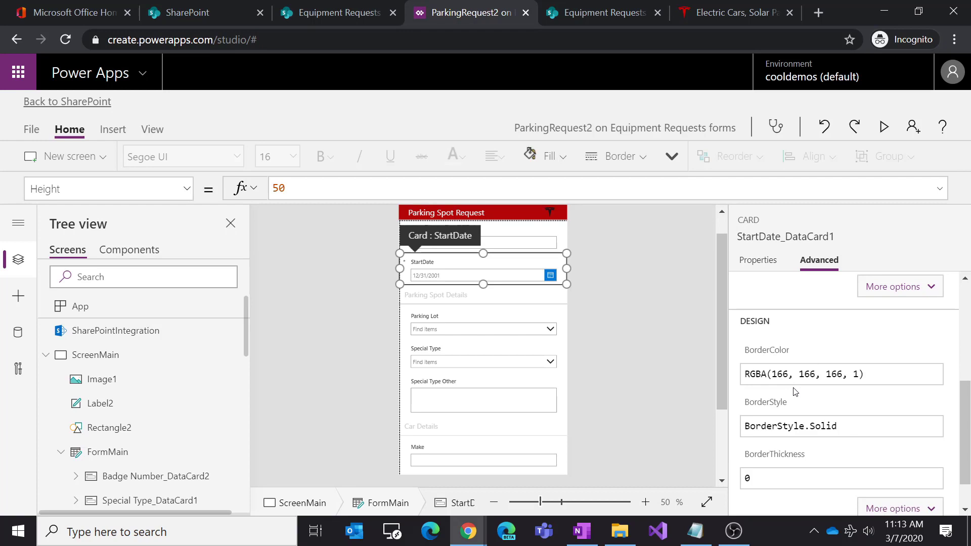
Step: Set the DefaultDate property of the StartDate card's date picker to Today()
{"action": "left_click", "coordinate": [501, 281]}
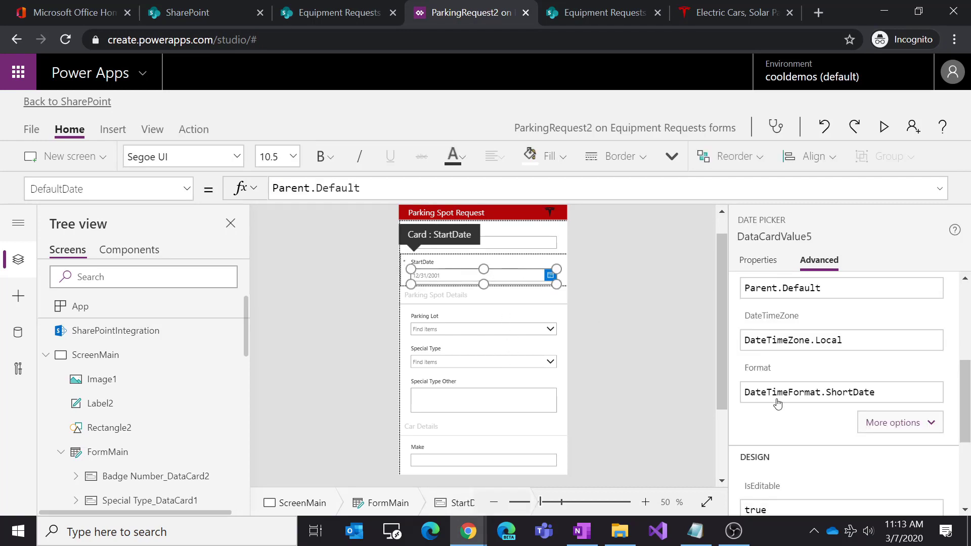
{"action": "scroll", "coordinate": [778, 408], "scroll_direction": "down", "scroll_amount": 1}
{"action": "scroll", "coordinate": [778, 427], "scroll_direction": "up", "scroll_amount": 2}
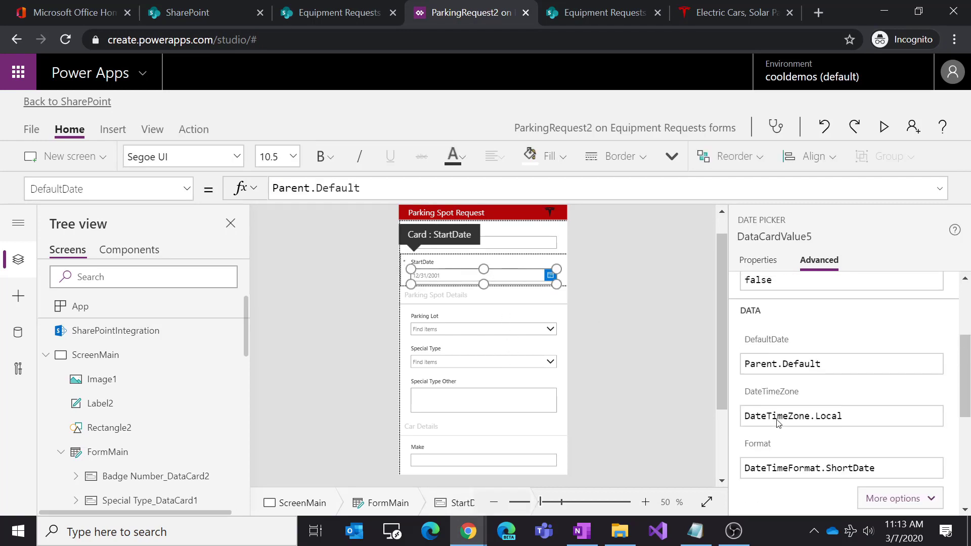
{"action": "left_click", "coordinate": [774, 364]}
{"action": "key", "text": "ctrl+a"}
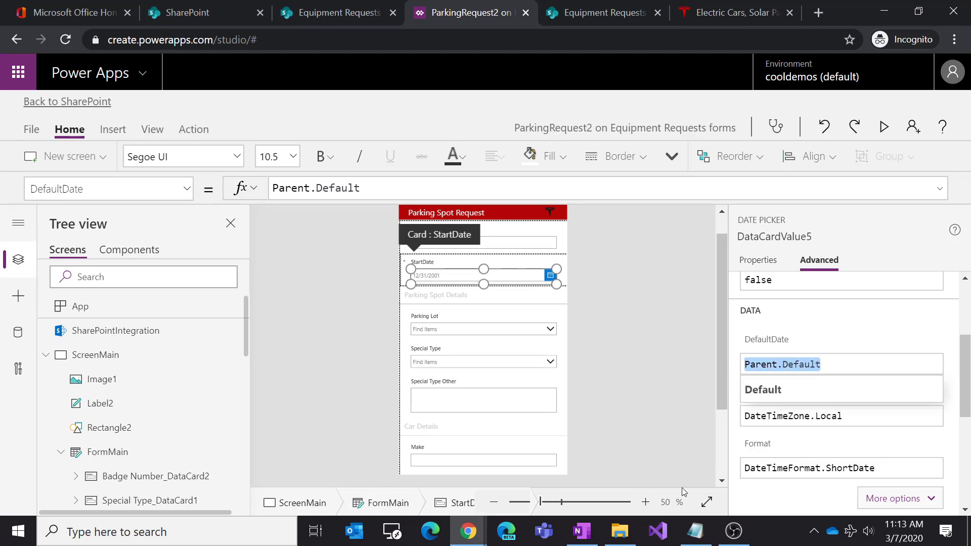
{"action": "type", "text": "today"}
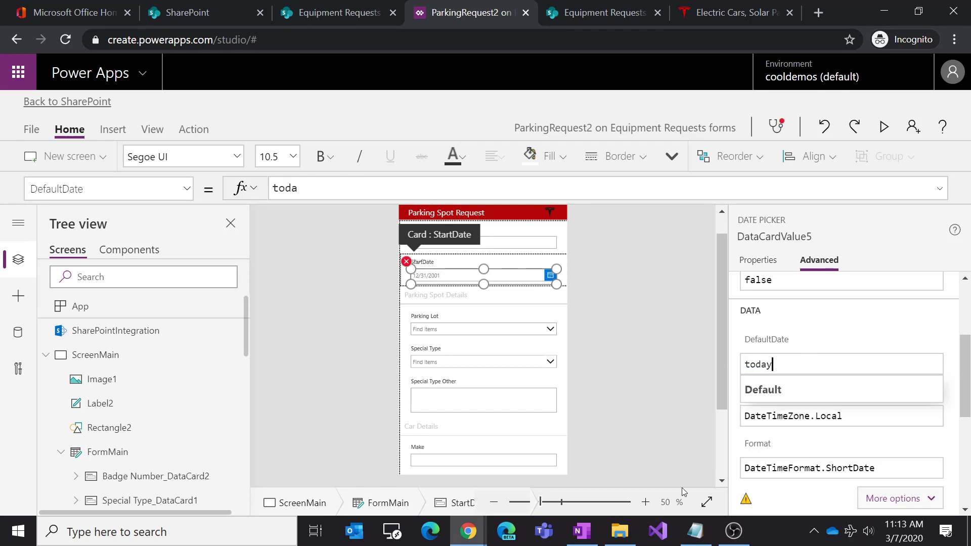
{"action": "key", "text": "Tab"}
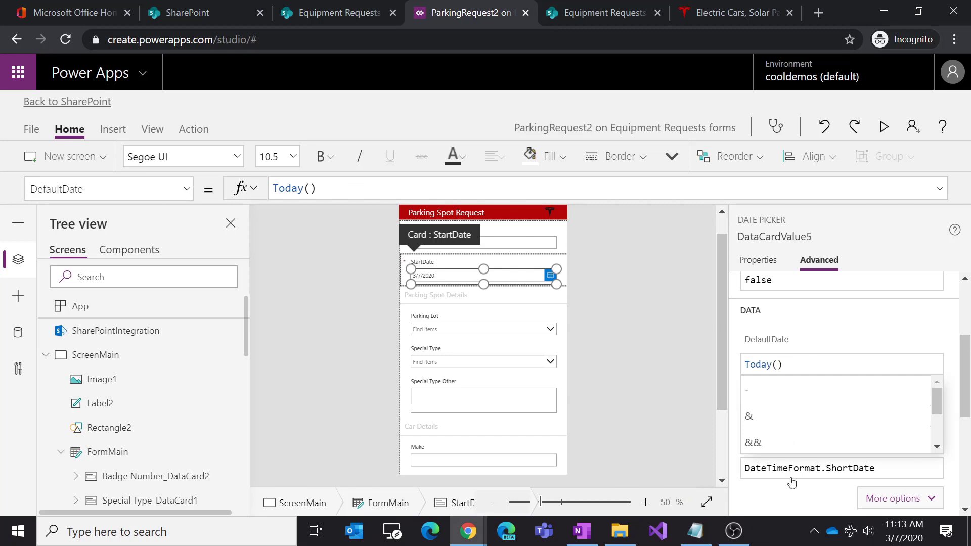
{"action": "key", "text": "Escape"}
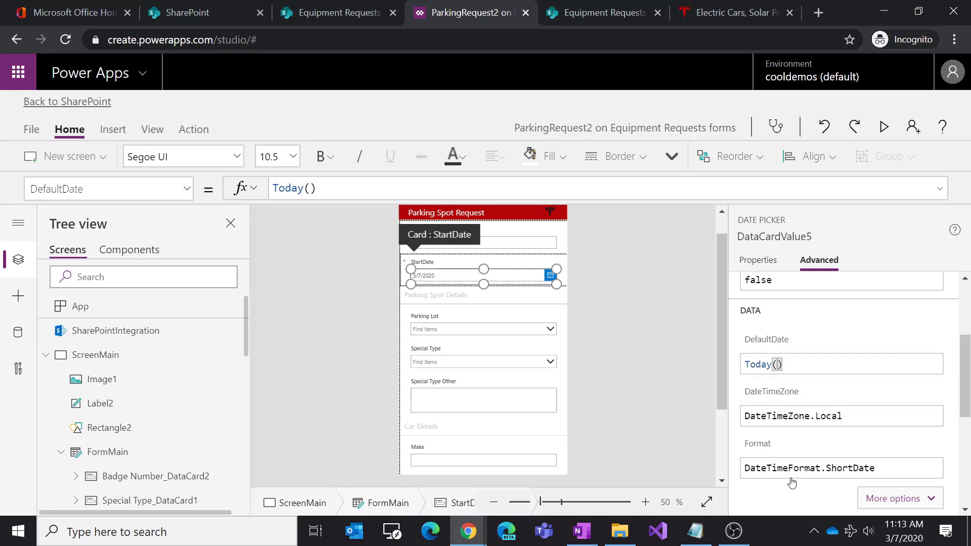
{"action": "left_click", "coordinate": [879, 337]}
{"action": "left_click", "coordinate": [786, 364]}
{"action": "left_click", "coordinate": [761, 365]}
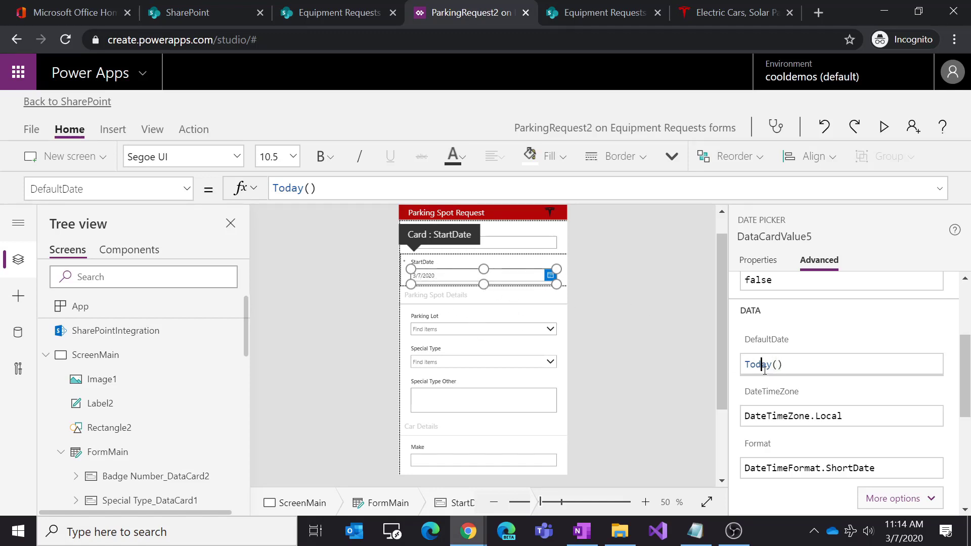
{"action": "left_click", "coordinate": [809, 363]}
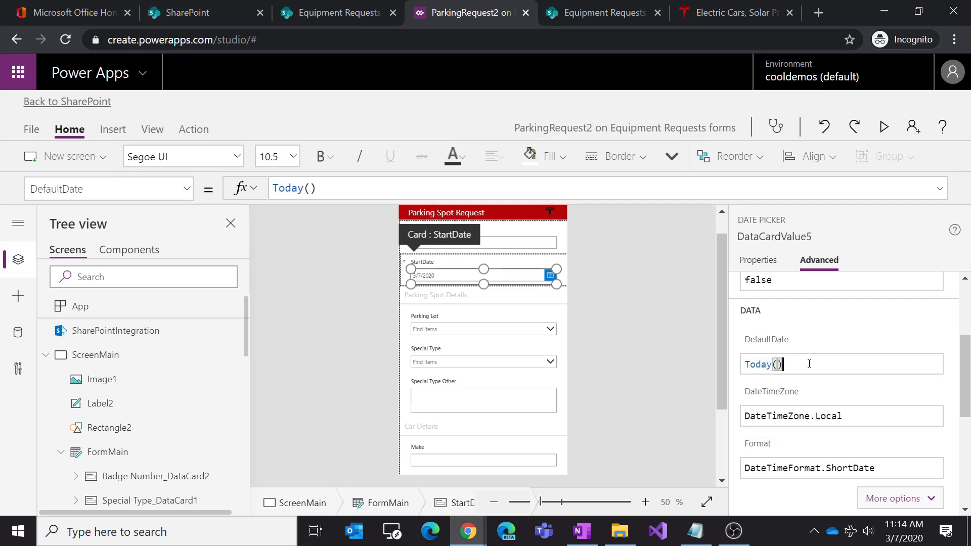
Step: Put an If function with the condition IsBlank(Parent.Default) before Today() in the DefaultDate formula of the StartDate date picker
{"action": "left_click", "coordinate": [747, 365]}
{"action": "type", "text": "If()"}
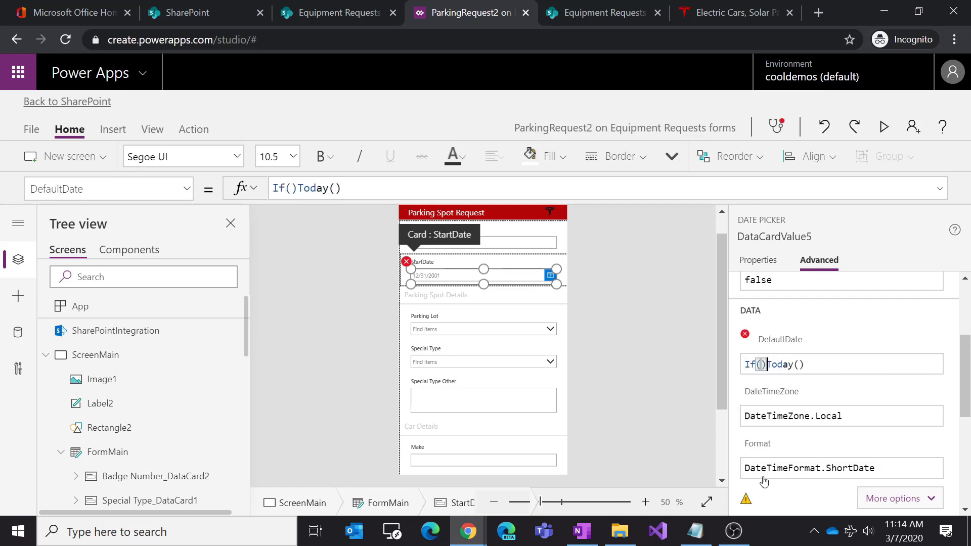
{"action": "key", "text": "Left"}
{"action": "type", "text": "isblank"}
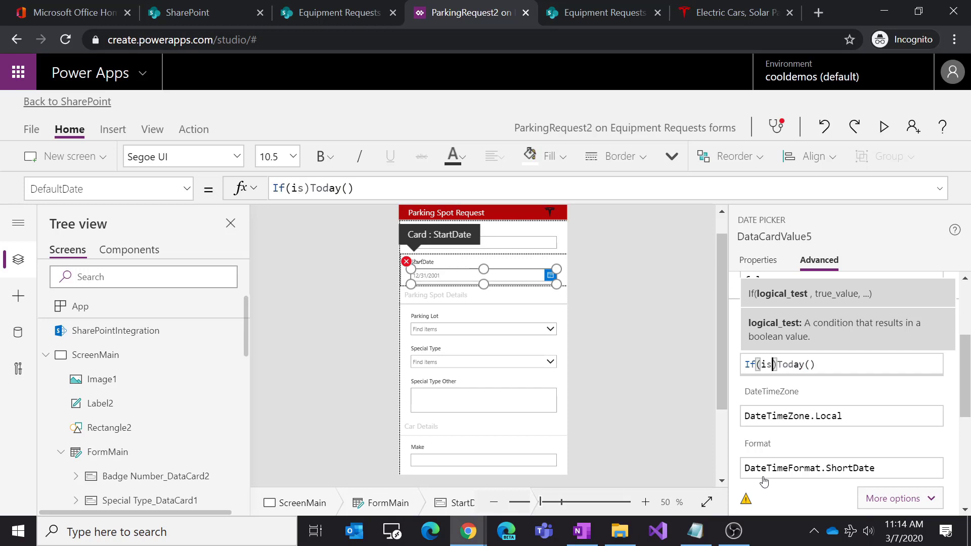
{"action": "key", "text": "Tab"}
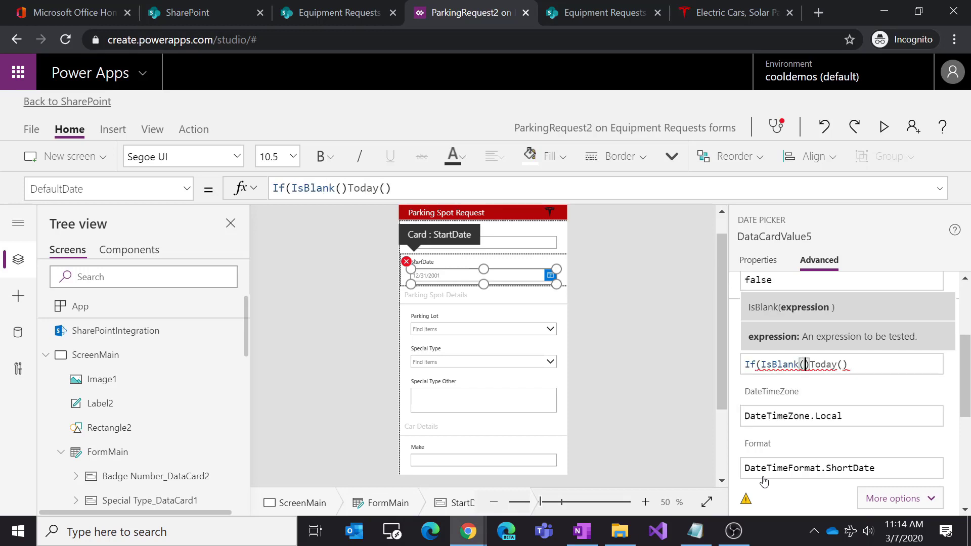
{"action": "type", "text": "Parent."}
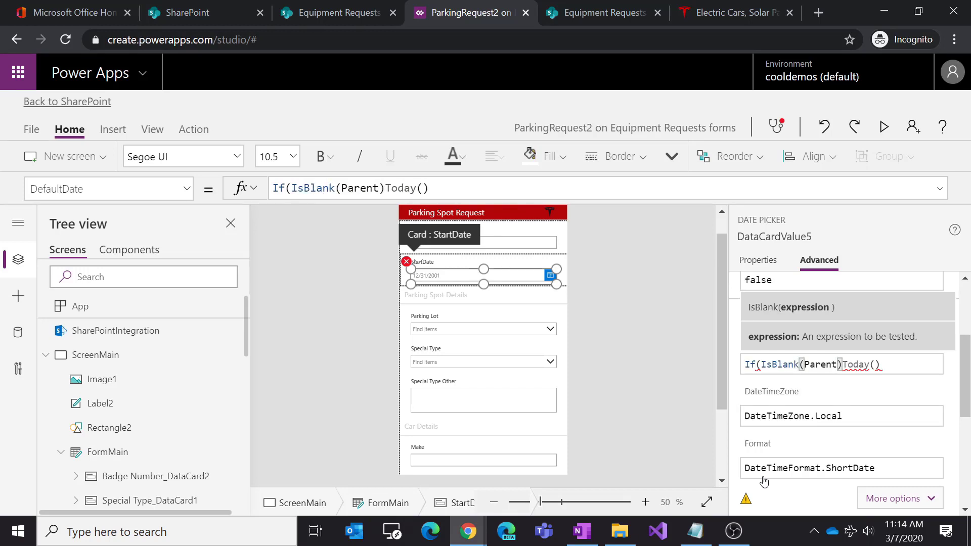
{"action": "type", "text": "def"}
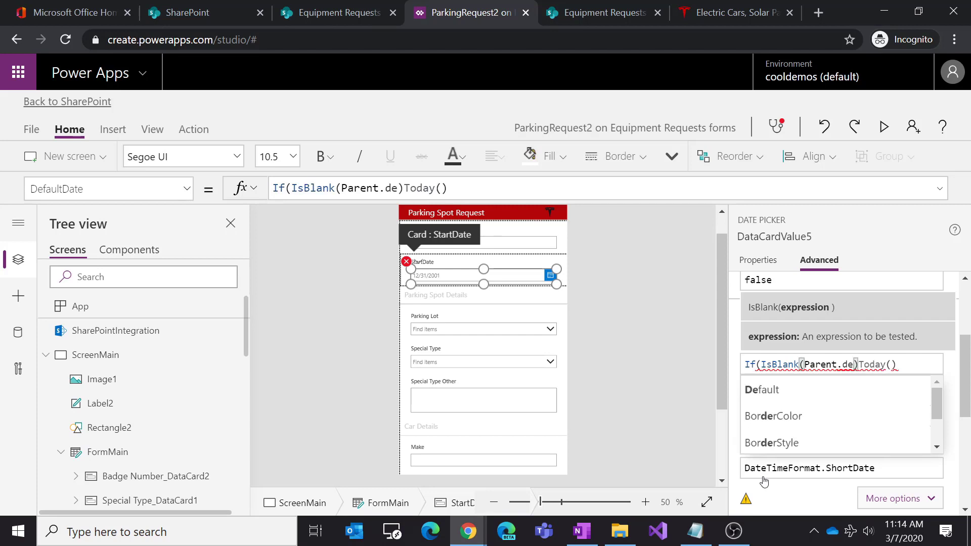
{"action": "key", "text": "Tab"}
{"action": "key", "text": "Right"}
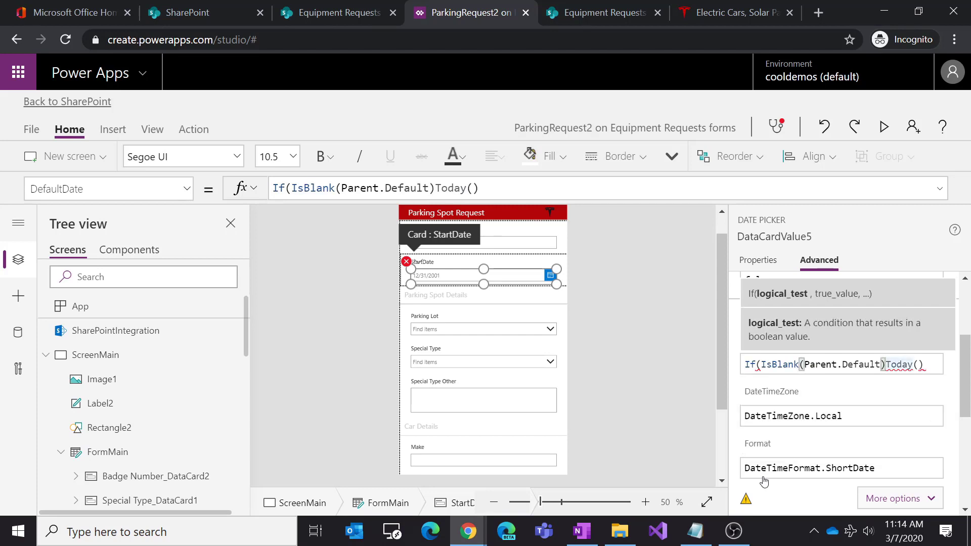
Step: Complete the DefaultDate formula as If(IsBlank(Parent.Default),Today(),Parent.Default)
{"action": "type", "text": ","}
{"action": "key", "text": "Right"}
{"action": "key", "text": "Right"}
{"action": "key", "text": "Right"}
{"action": "key", "text": "Right"}
{"action": "key", "text": "Right"}
{"action": "key", "text": "Right"}
{"action": "key", "text": "Right"}
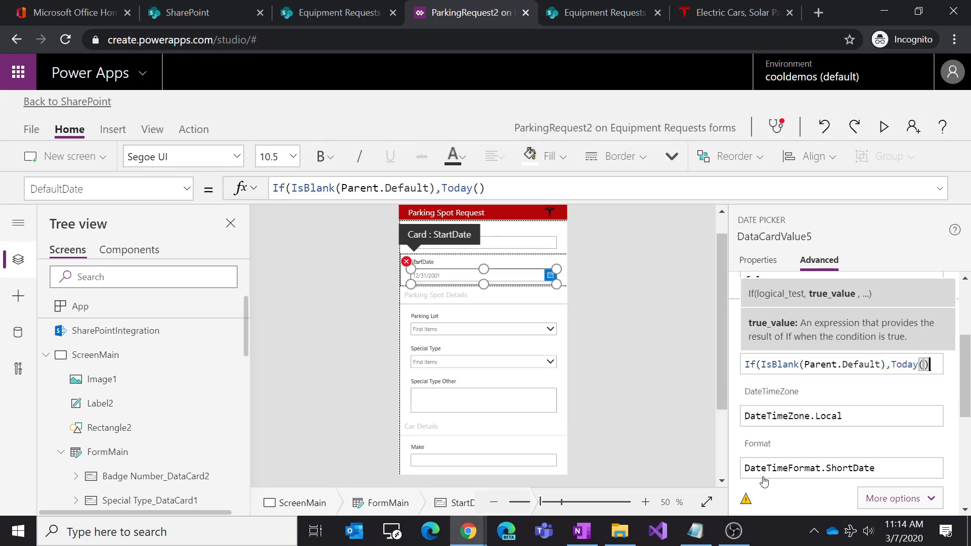
{"action": "type", "text": ",Par"}
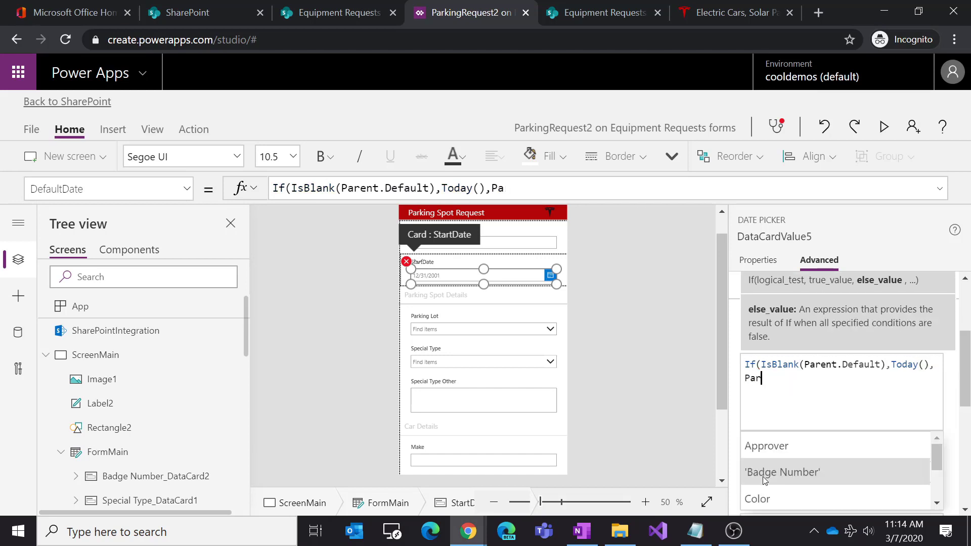
{"action": "type", "text": "ent.Default)"}
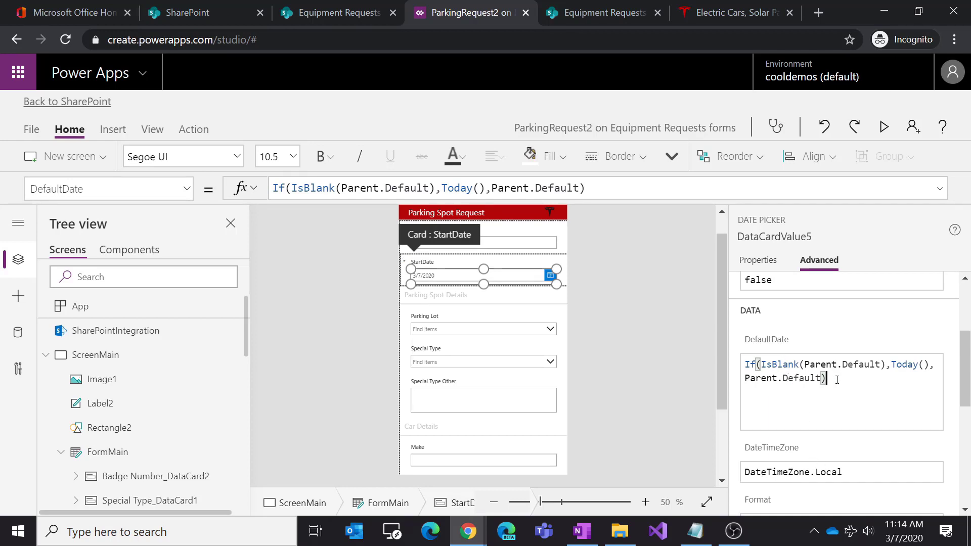
Step: Save the customized ParkingRequest2 form and publish it to SharePoint
{"action": "left_click", "coordinate": [29, 132]}
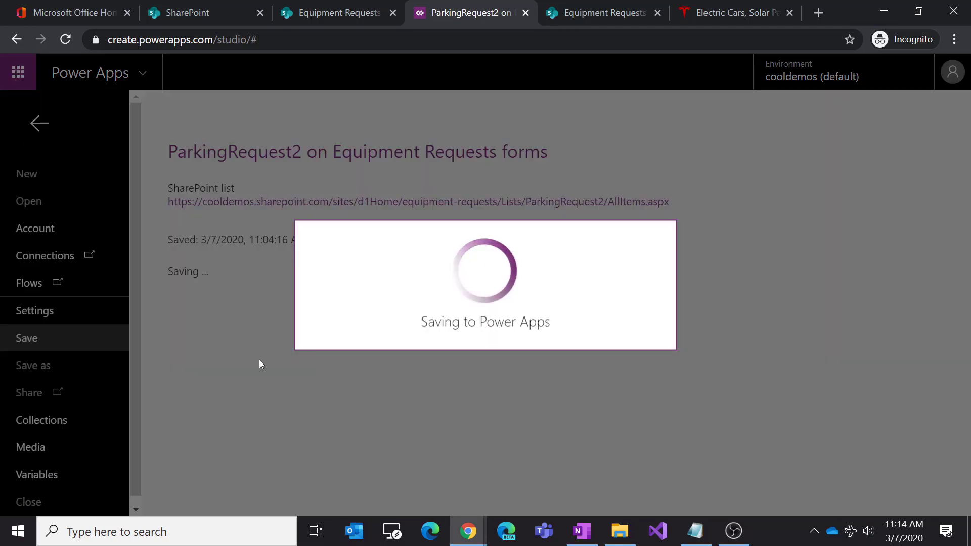
{"action": "left_click", "coordinate": [202, 349]}
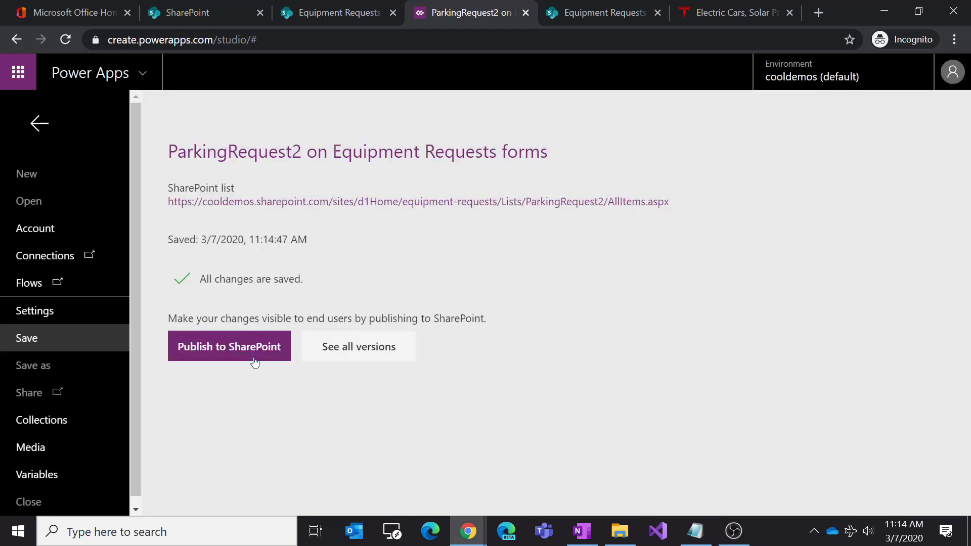
{"action": "left_click", "coordinate": [268, 349]}
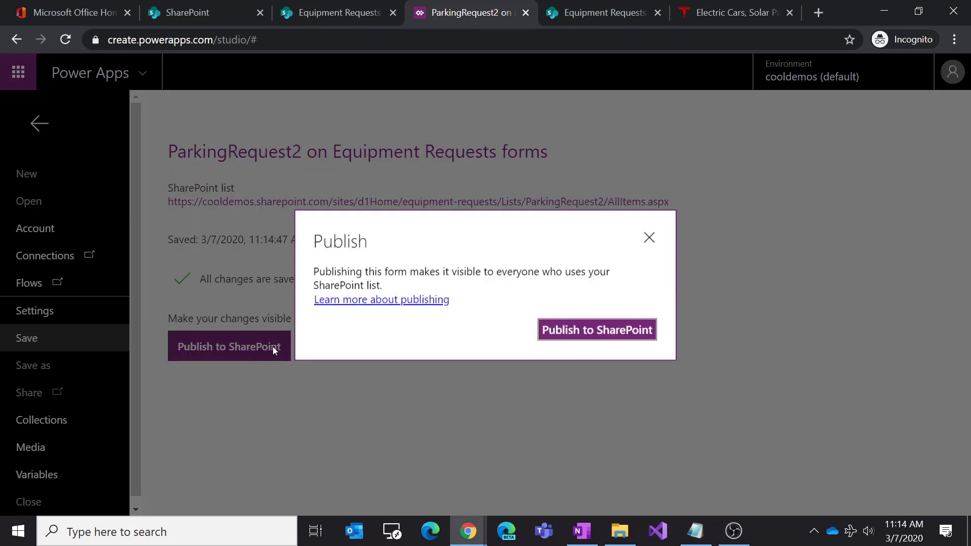
{"action": "left_click", "coordinate": [572, 331]}
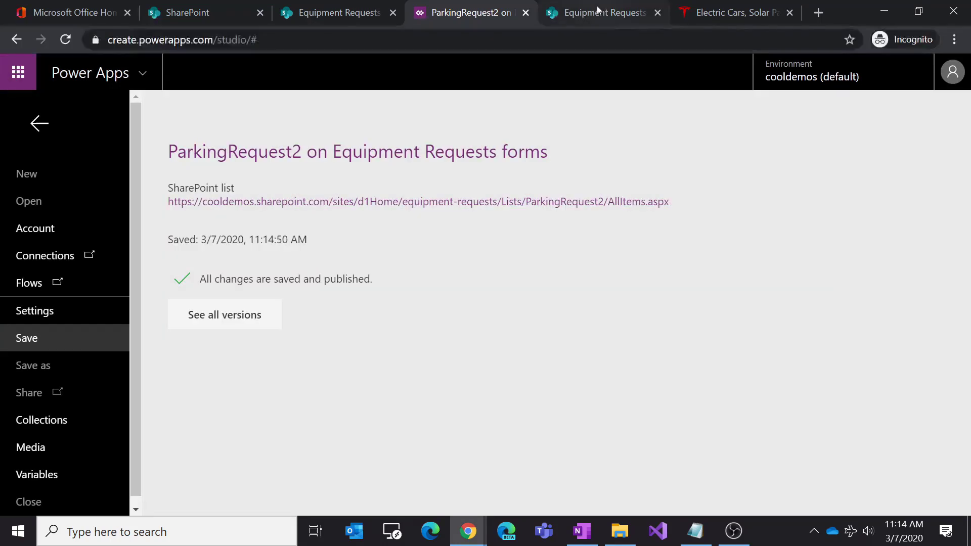
Step: Switch to the ParkingRequest2 list in SharePoint and reload the page to load the published form
{"action": "left_click", "coordinate": [587, 12]}
{"action": "left_click", "coordinate": [351, 445]}
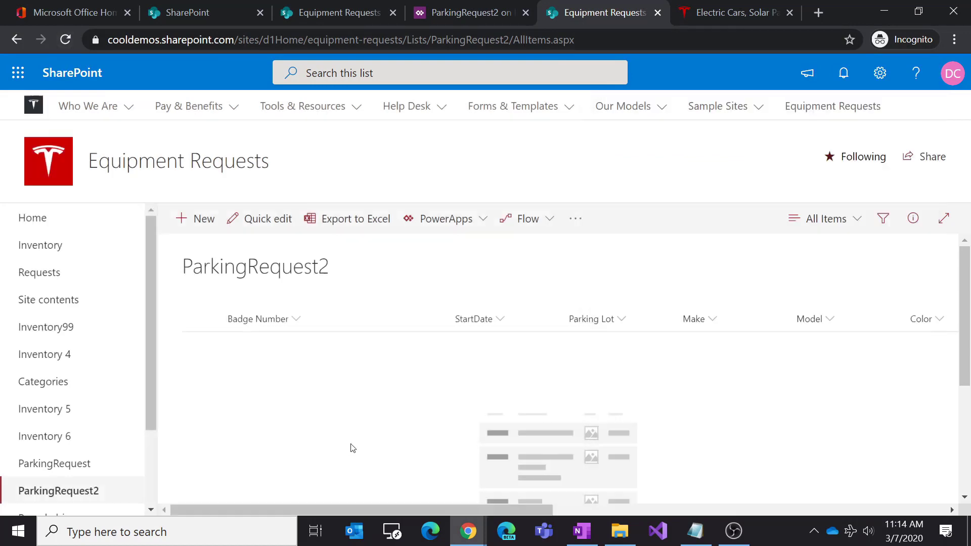
{"action": "left_click", "coordinate": [196, 218]}
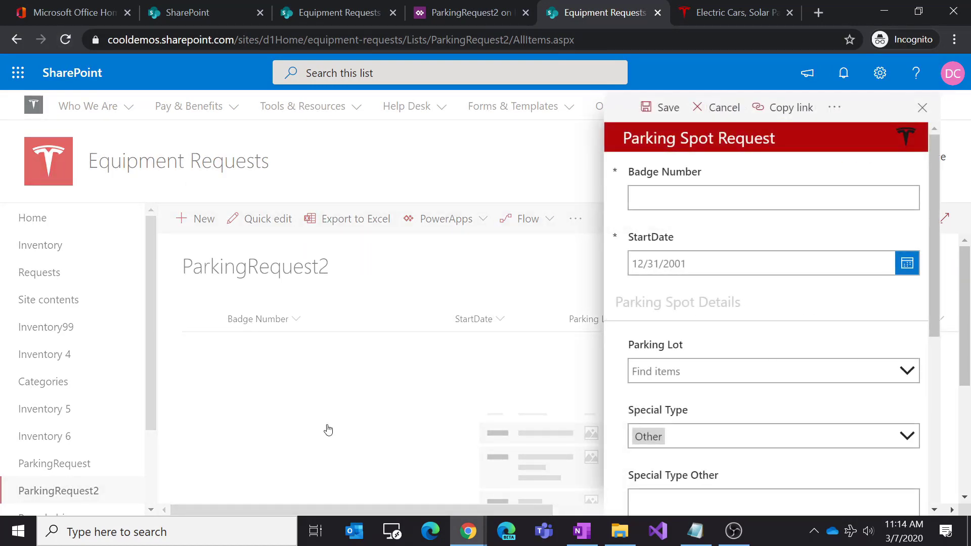
{"action": "key", "text": "F5"}
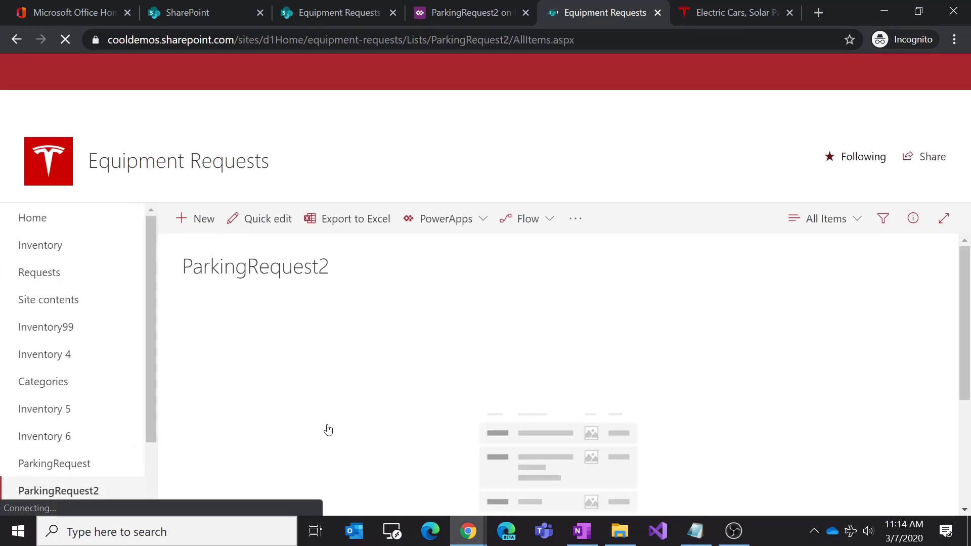
Step: Create and save a new parking spot request with a sample badge number, keeping the default StartDate
{"action": "left_click", "coordinate": [198, 219]}
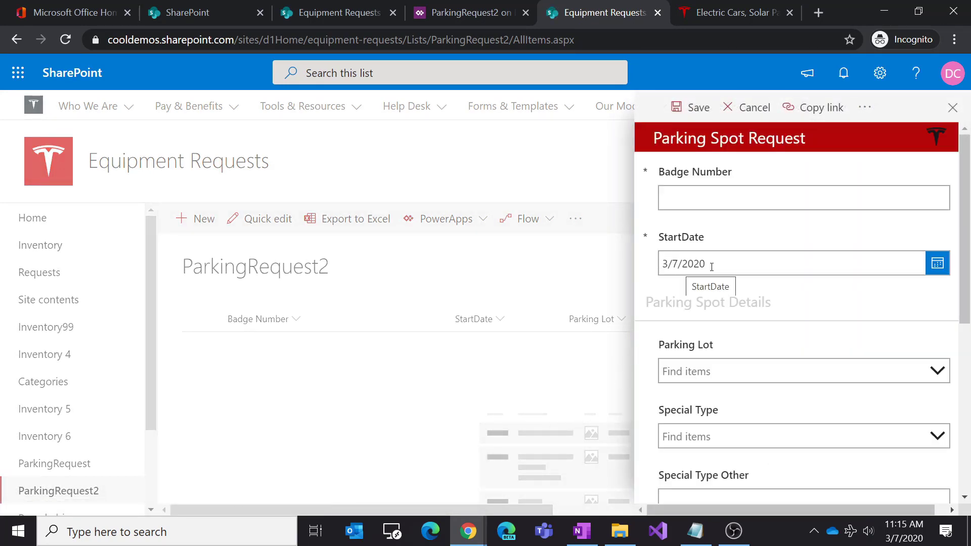
{"action": "left_click_drag", "start_coordinate": [713, 264], "coordinate": [654, 271]}
{"action": "left_click", "coordinate": [694, 197]}
{"action": "type", "text": "bvxbvcx"}
{"action": "left_click", "coordinate": [694, 107]}
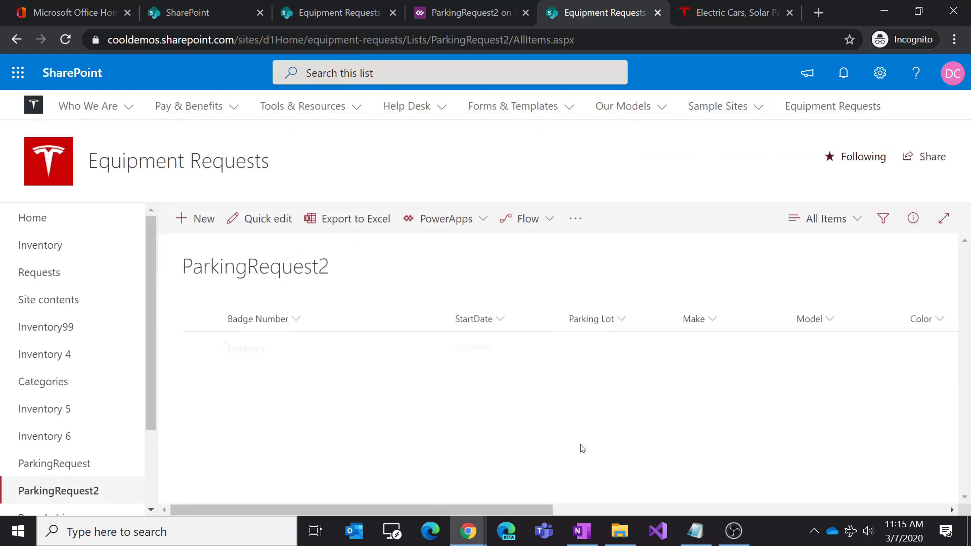
Step: Create and save a second parking spot request with a sample badge number and StartDate 3/20/2020
{"action": "left_click", "coordinate": [196, 219]}
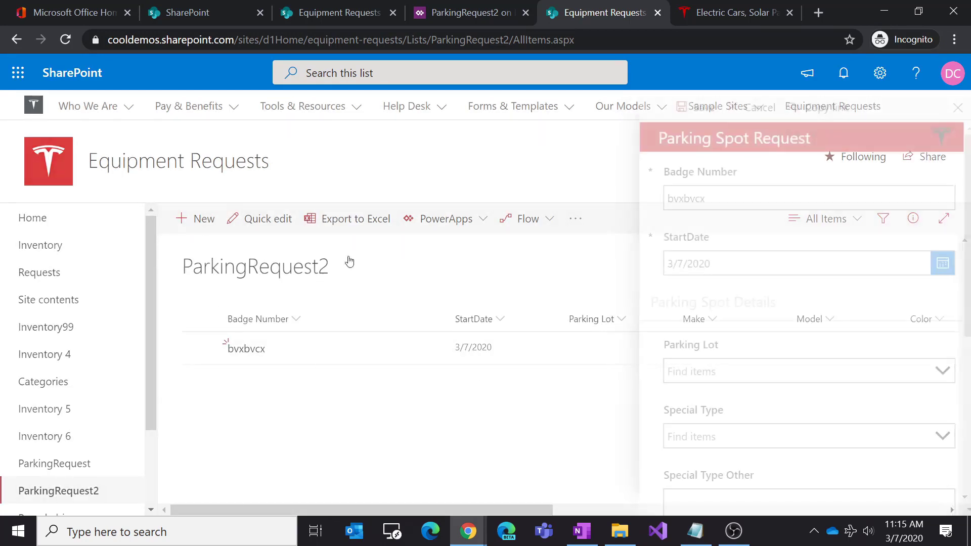
{"action": "type", "text": "vcxbcv"}
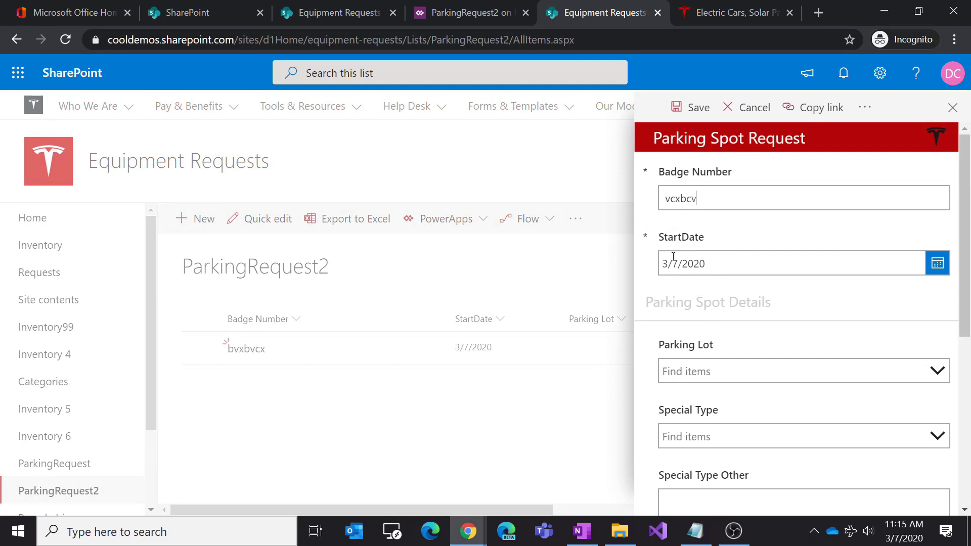
{"action": "key", "text": "BackSpace"}
{"action": "type", "text": "20"}
{"action": "left_click", "coordinate": [693, 107]}
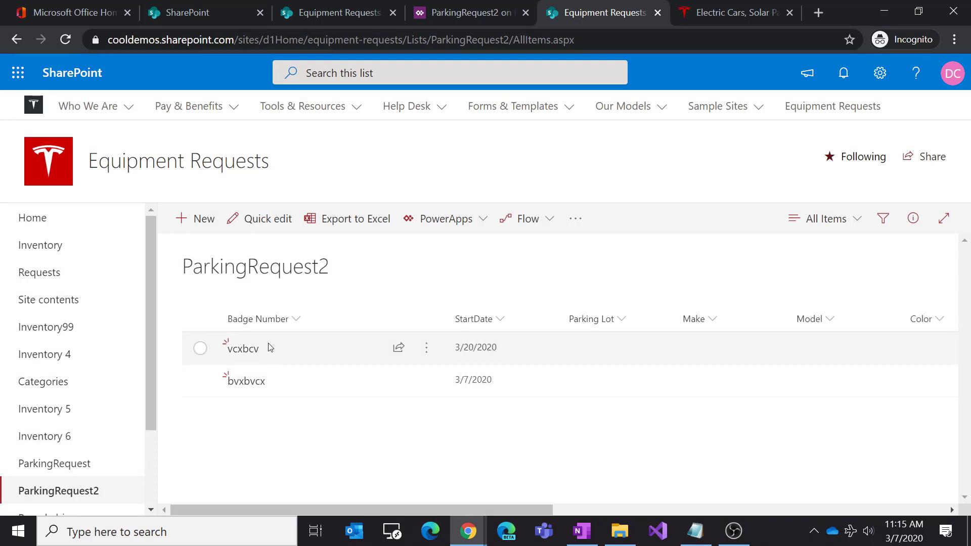
Step: Compare the StartDate of both saved requests and open the 3/7/2020 item for editing
{"action": "left_click", "coordinate": [245, 351]}
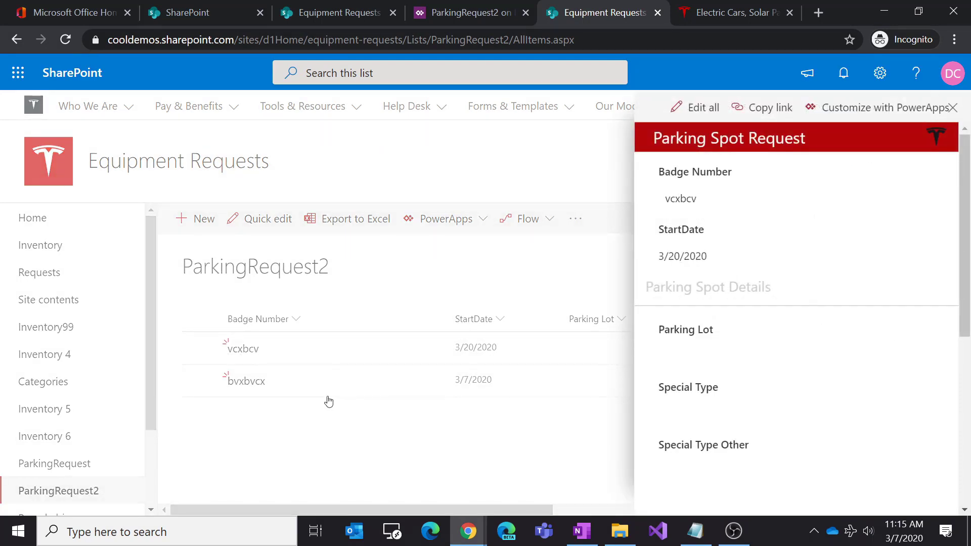
{"action": "left_click", "coordinate": [263, 382]}
{"action": "left_click", "coordinate": [253, 383]}
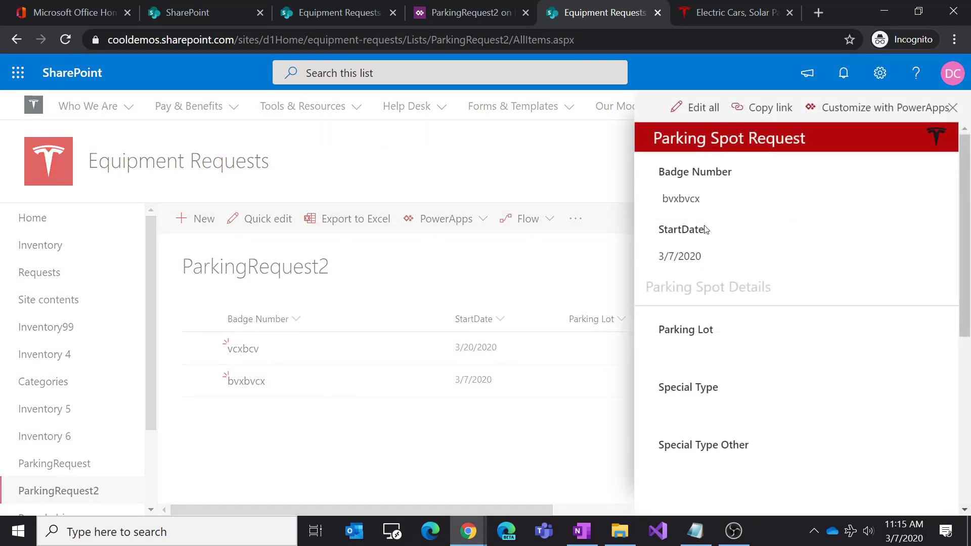
{"action": "left_click", "coordinate": [695, 107]}
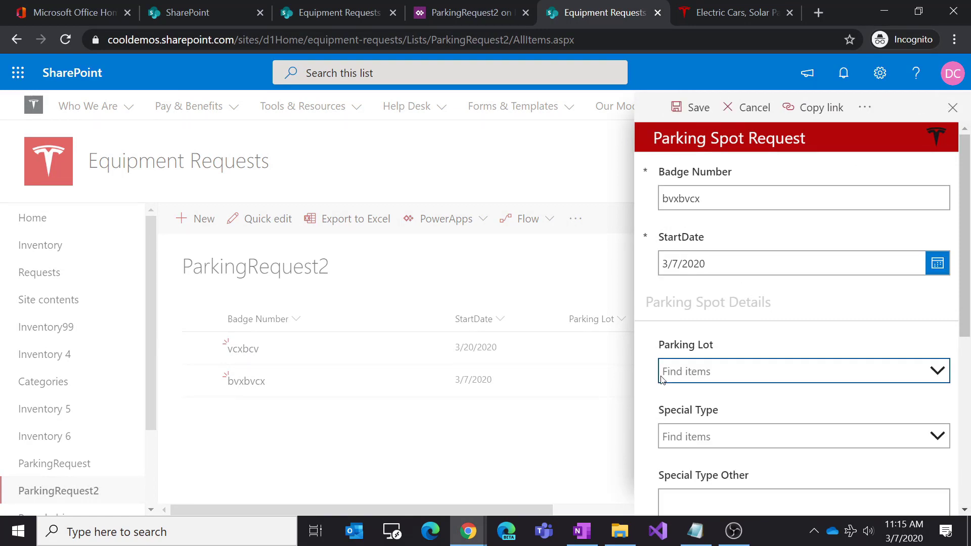
Step: Switch back to the form editor in Power Apps and review the DefaultDate formula of the StartDate date picker
{"action": "left_click", "coordinate": [490, 16]}
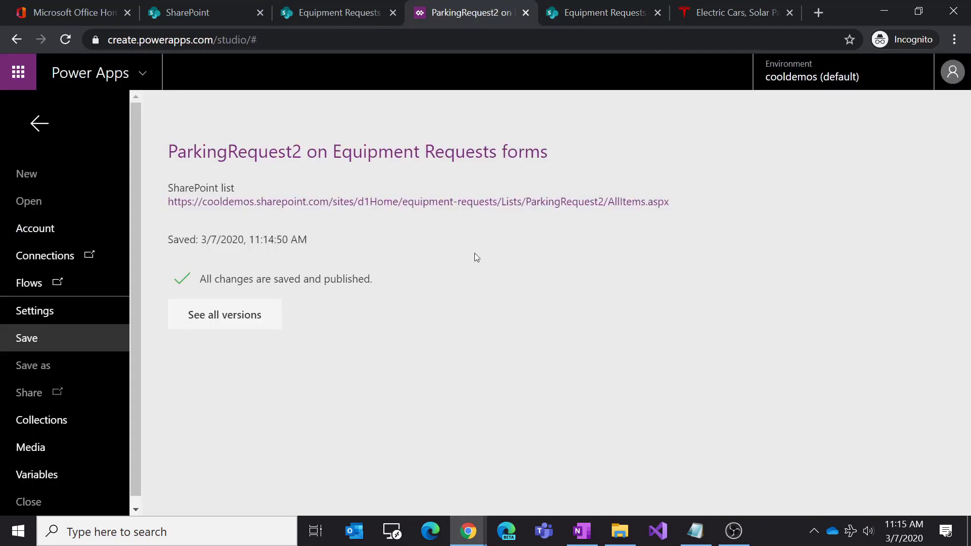
{"action": "left_click", "coordinate": [38, 123]}
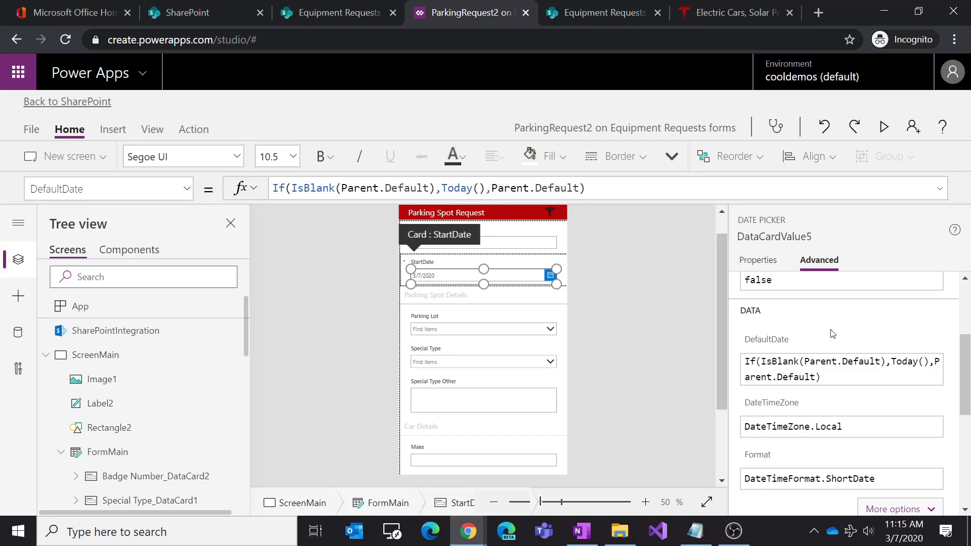
{"action": "left_click", "coordinate": [823, 359]}
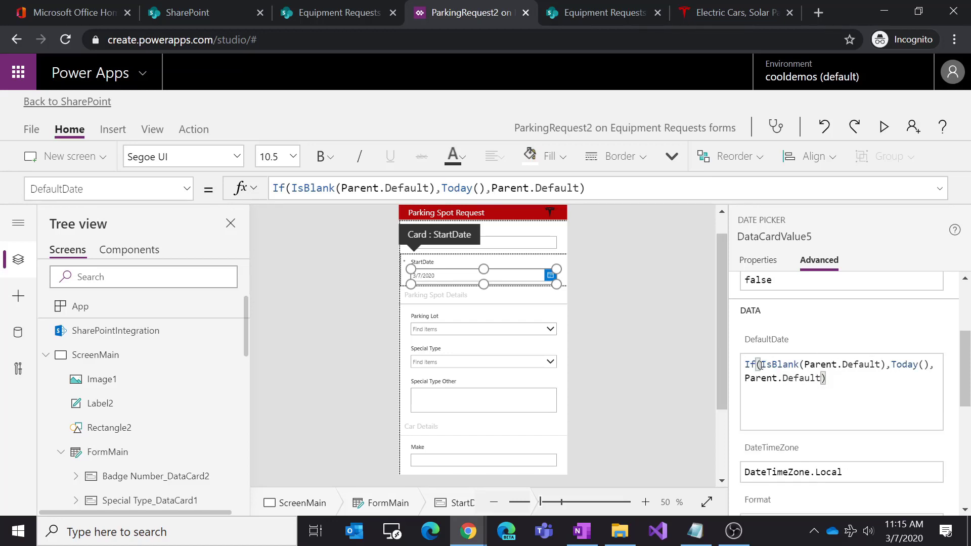
Step: Examine the StartDate card on the form canvas at 100% zoom, including the label and date picker inside it
{"action": "left_click", "coordinate": [628, 314]}
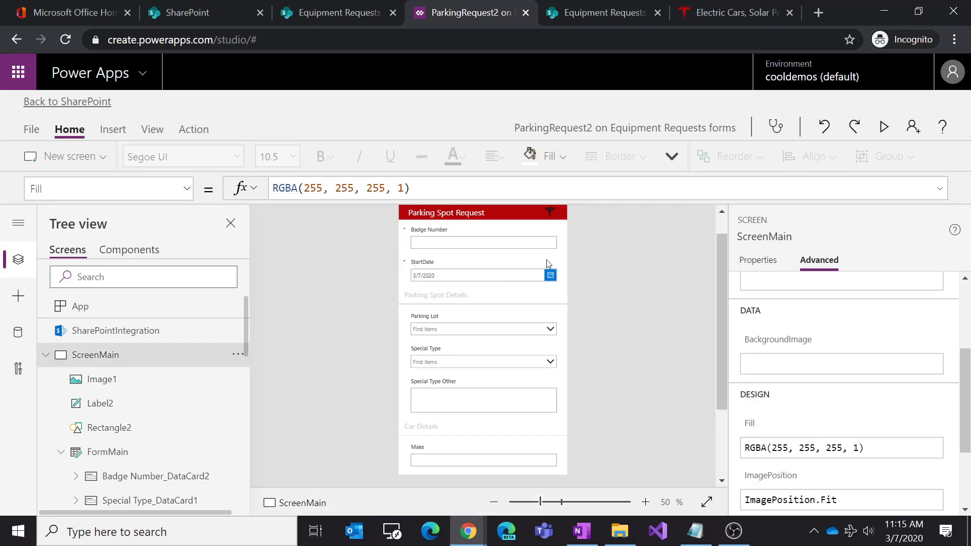
{"action": "left_click", "coordinate": [558, 276]}
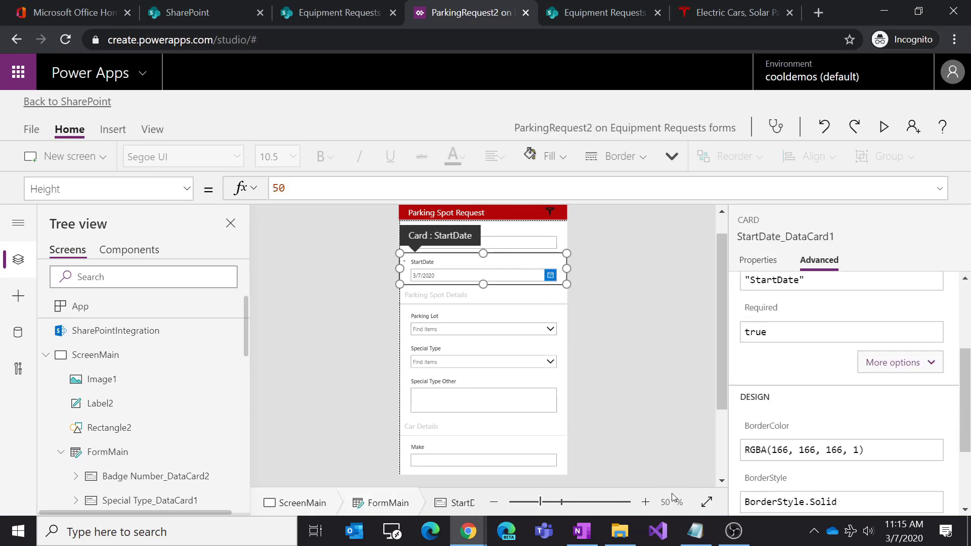
{"action": "left_click", "coordinate": [646, 502]}
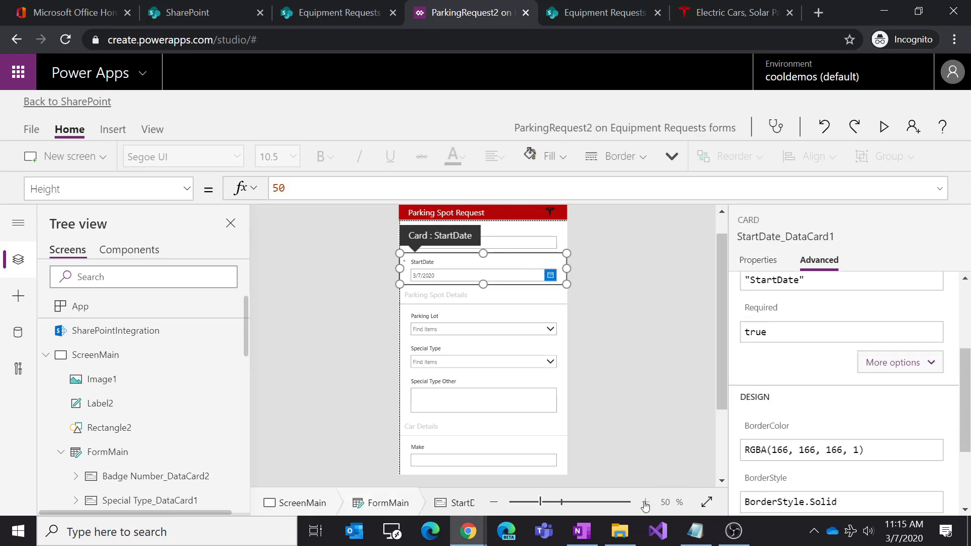
{"action": "left_click", "coordinate": [681, 334]}
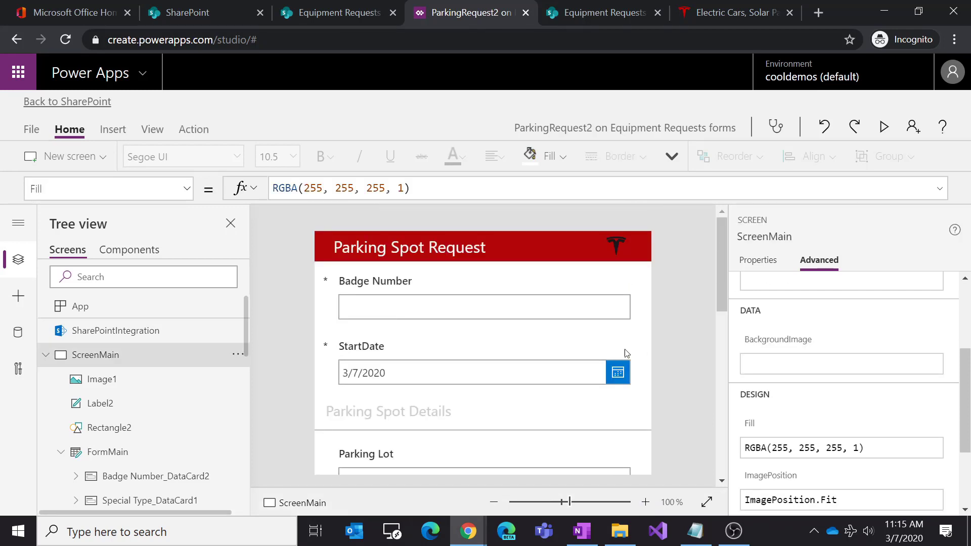
{"action": "left_click", "coordinate": [579, 349]}
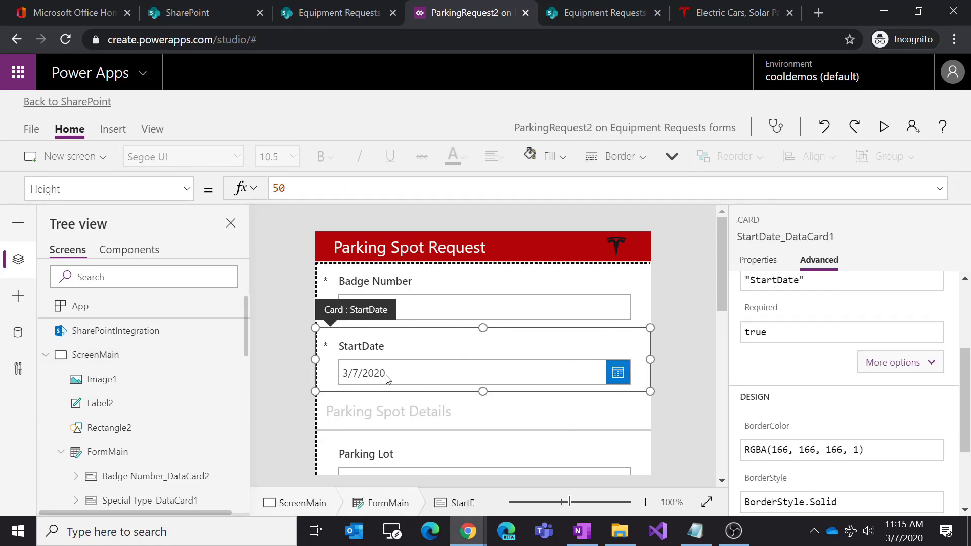
{"action": "left_click", "coordinate": [377, 350]}
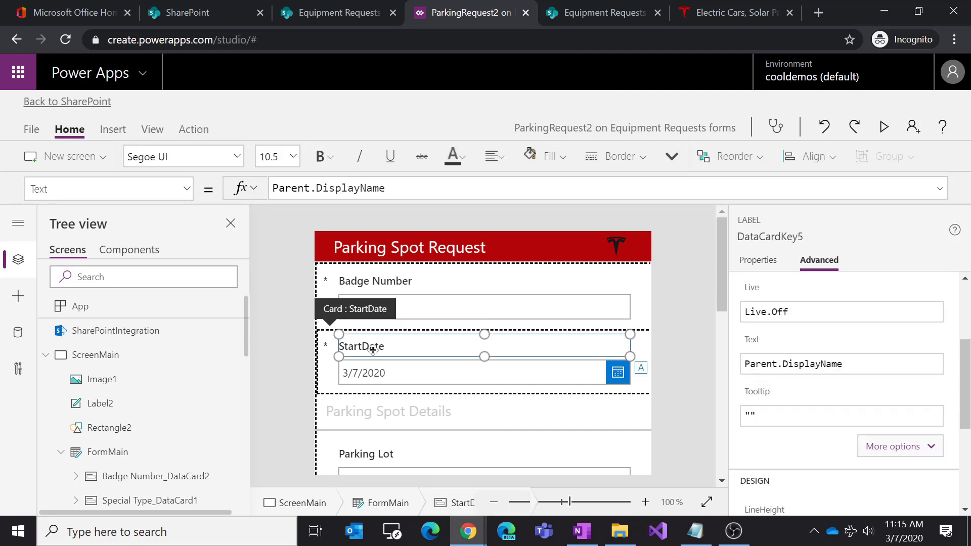
{"action": "left_click", "coordinate": [388, 375]}
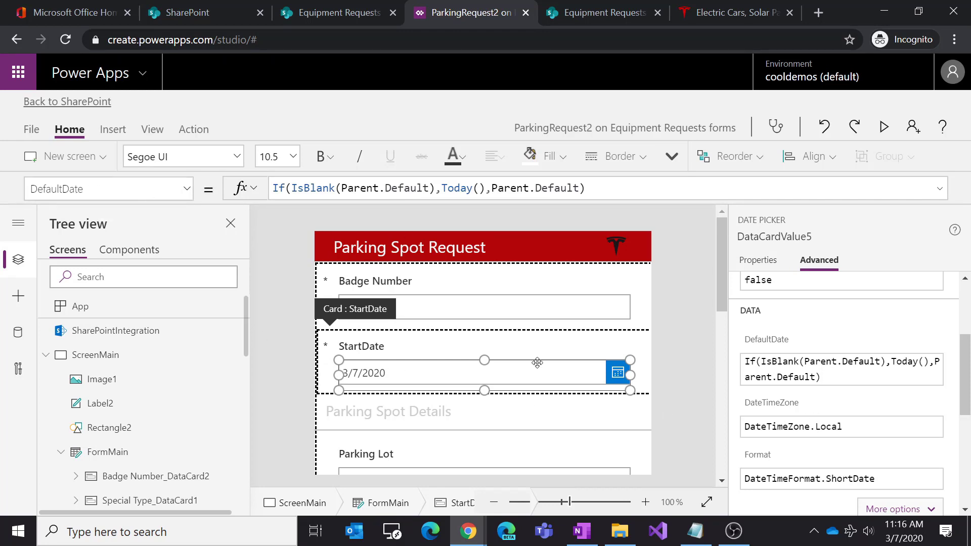
{"action": "left_click", "coordinate": [682, 363]}
{"action": "left_click", "coordinate": [599, 354]}
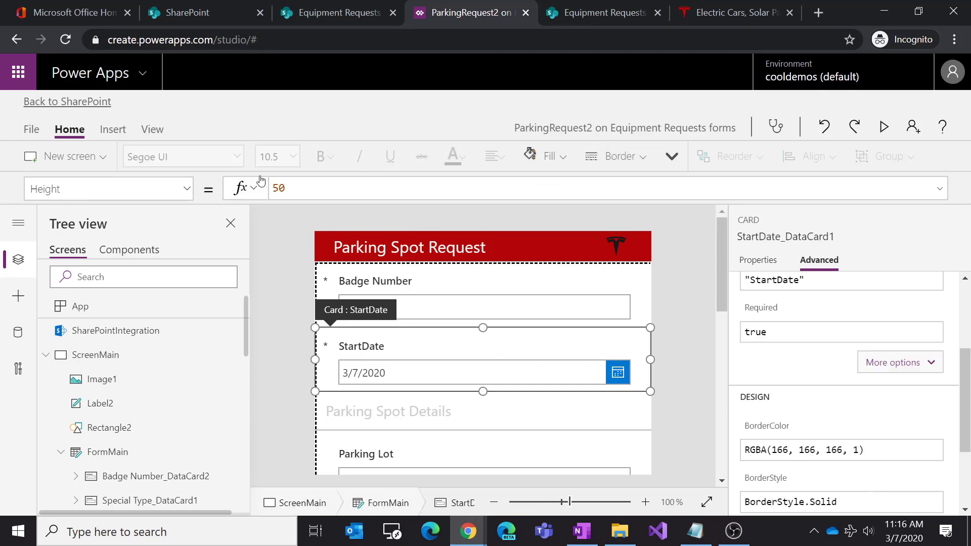
Step: Review the StartDate card's Default property and the DefaultDate formula of the date picker inside it
{"action": "left_click", "coordinate": [191, 191]}
{"action": "left_click_drag", "start_coordinate": [200, 387], "coordinate": [193, 281]}
{"action": "left_click", "coordinate": [137, 317]}
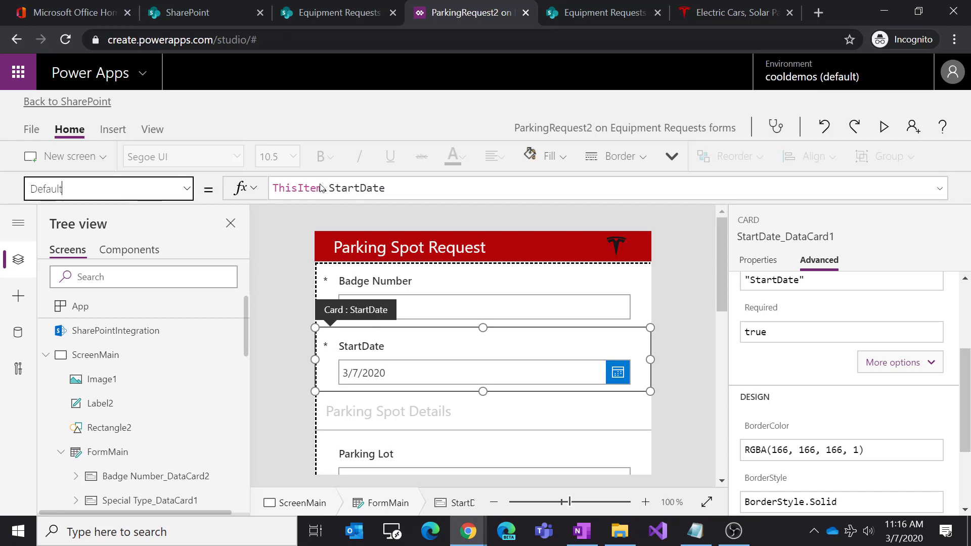
{"action": "left_click", "coordinate": [396, 366]}
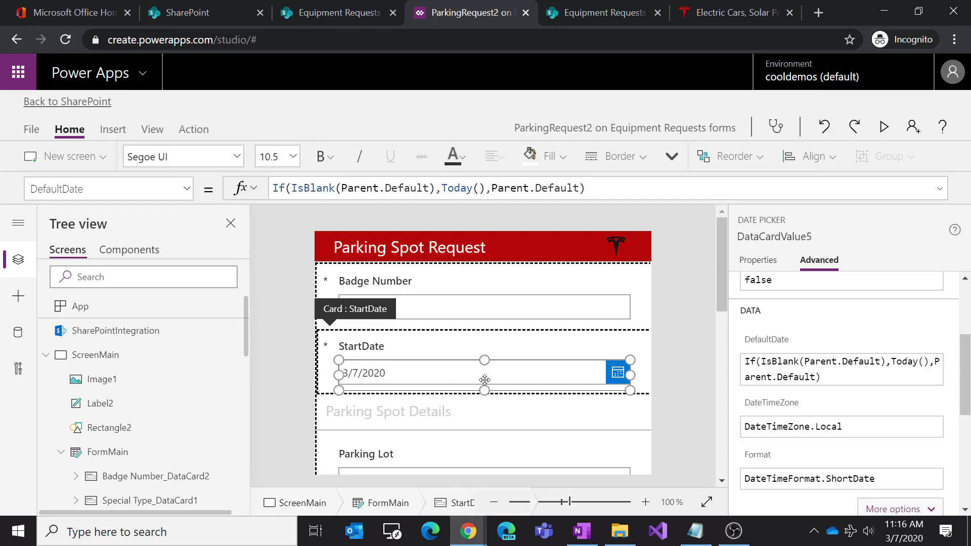
{"action": "left_click", "coordinate": [669, 381]}
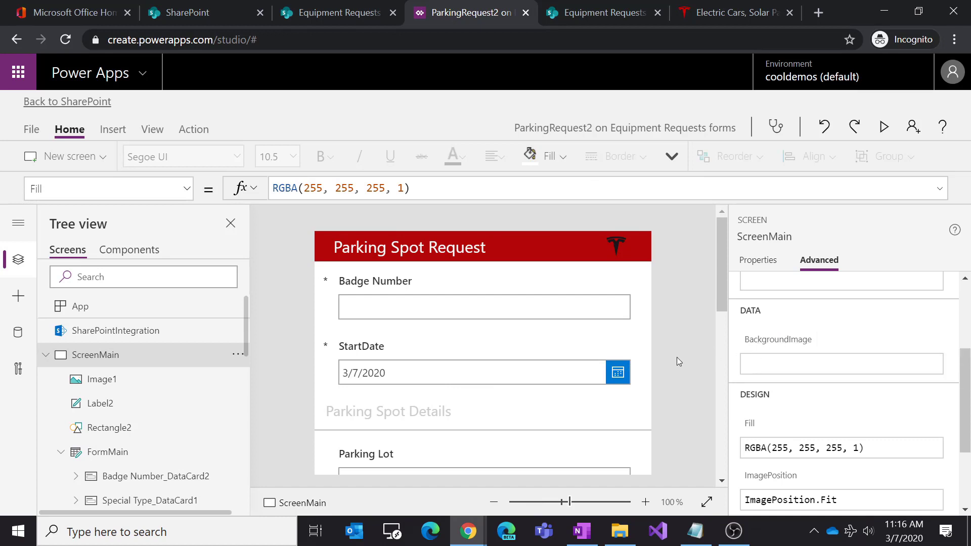
Step: Set the InputTextPlaceholder of the Parking Lot combo box to "Select parking lot"
{"action": "scroll", "coordinate": [627, 343], "scroll_direction": "down", "scroll_amount": 5}
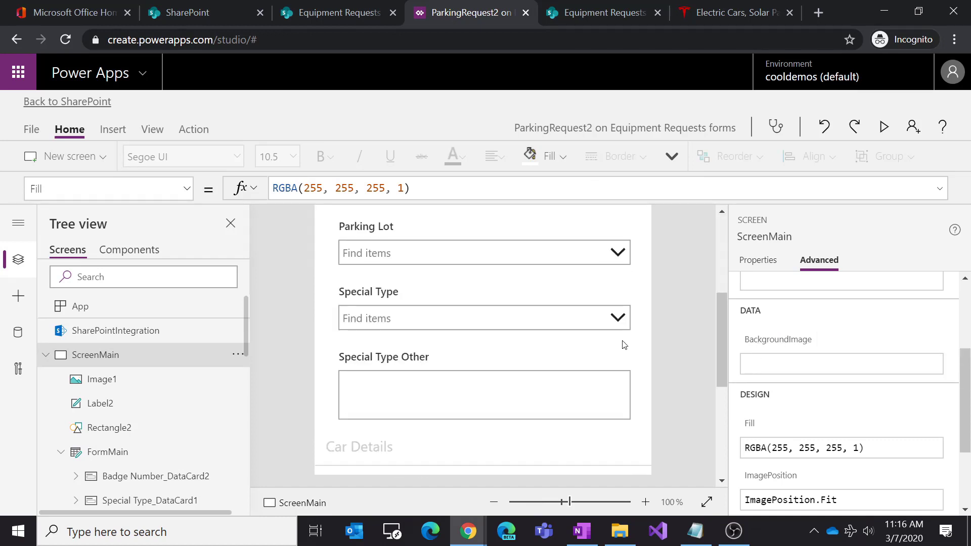
{"action": "left_click", "coordinate": [358, 264]}
{"action": "left_click", "coordinate": [358, 258]}
{"action": "left_click", "coordinate": [186, 189]}
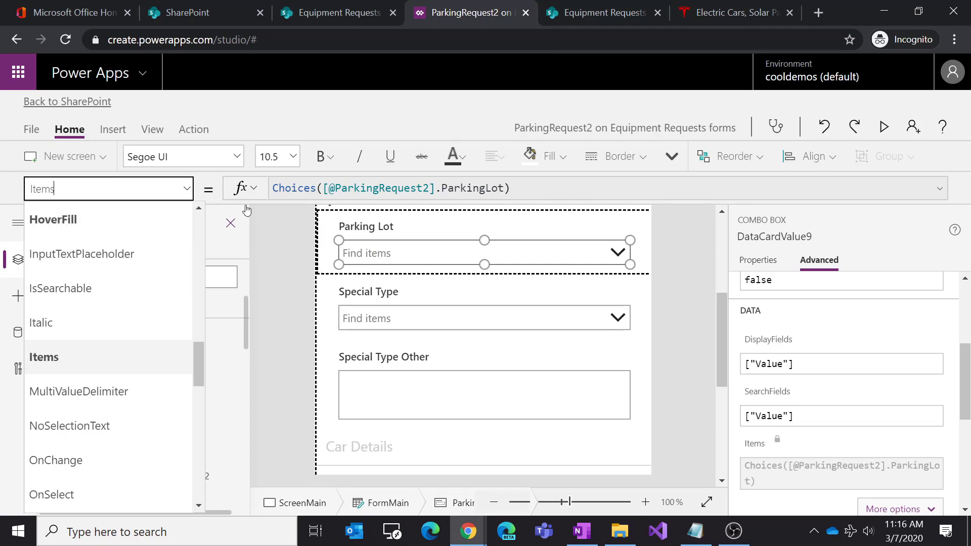
{"action": "left_click", "coordinate": [135, 254]}
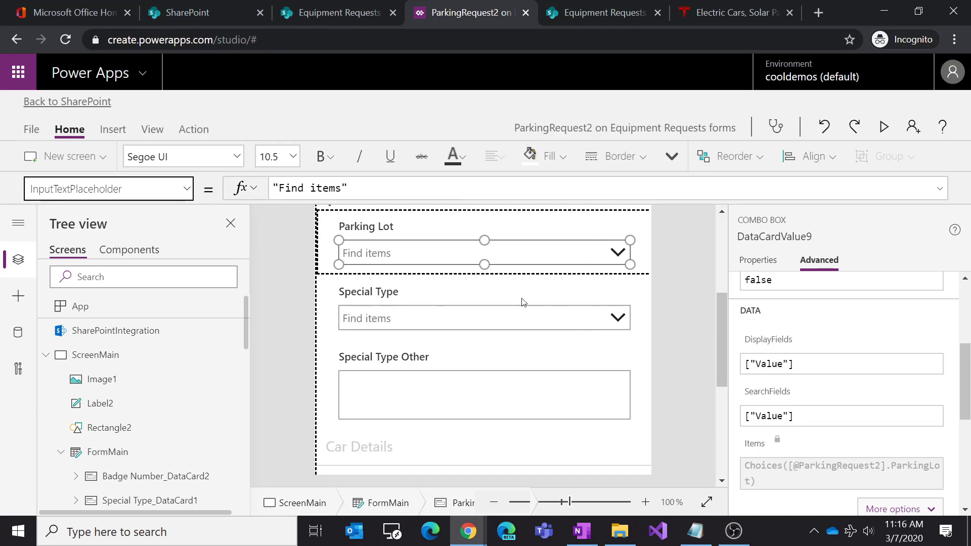
{"action": "left_click", "coordinate": [339, 194]}
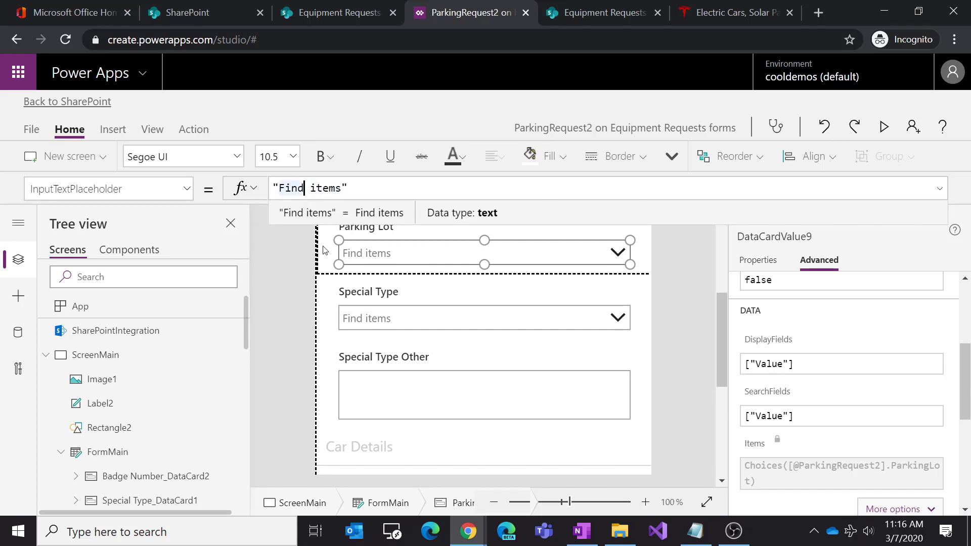
{"action": "key", "text": "BackSpace"}
{"action": "key", "text": "BackSpace"}
{"action": "key", "text": "BackSpace"}
{"action": "key", "text": "BackSpace"}
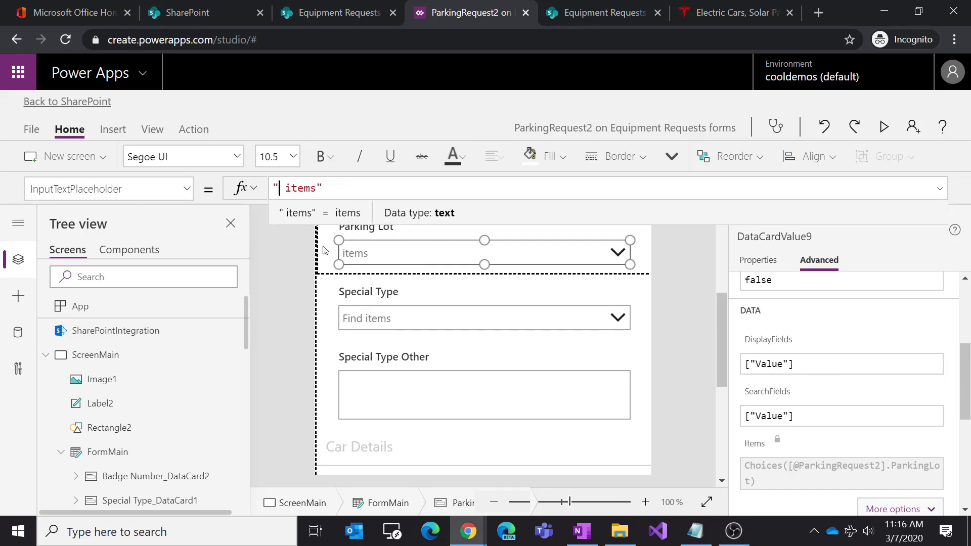
{"action": "type", "text": "Select "}
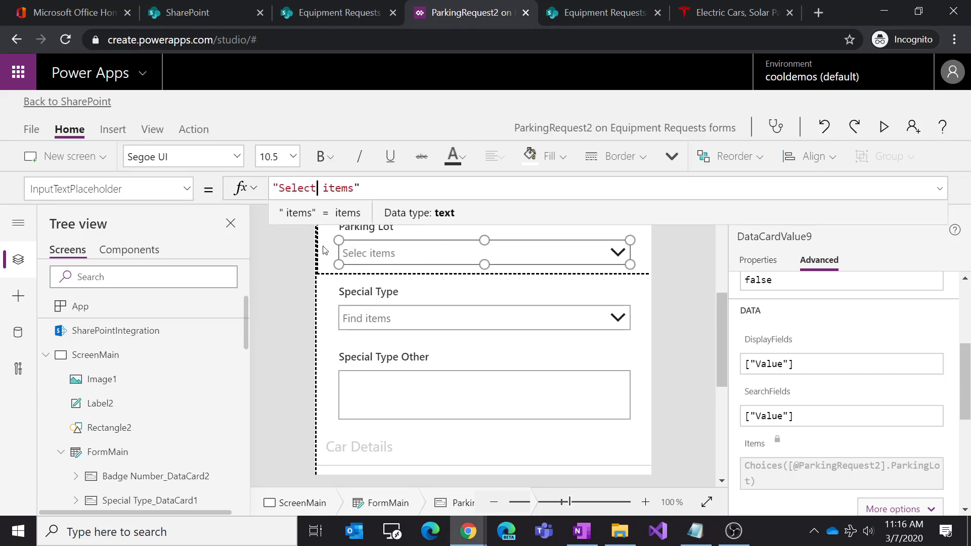
{"action": "type", "text": "parking lot"}
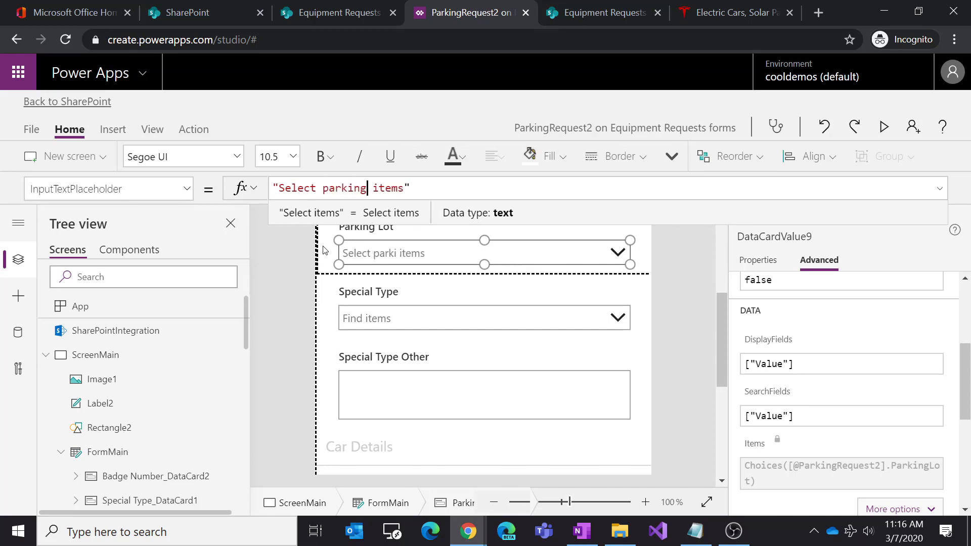
{"action": "key", "text": "Delete"}
{"action": "key", "text": "Delete"}
{"action": "key", "text": "Delete"}
{"action": "key", "text": "Delete"}
{"action": "key", "text": "Delete"}
{"action": "key", "text": "Delete"}
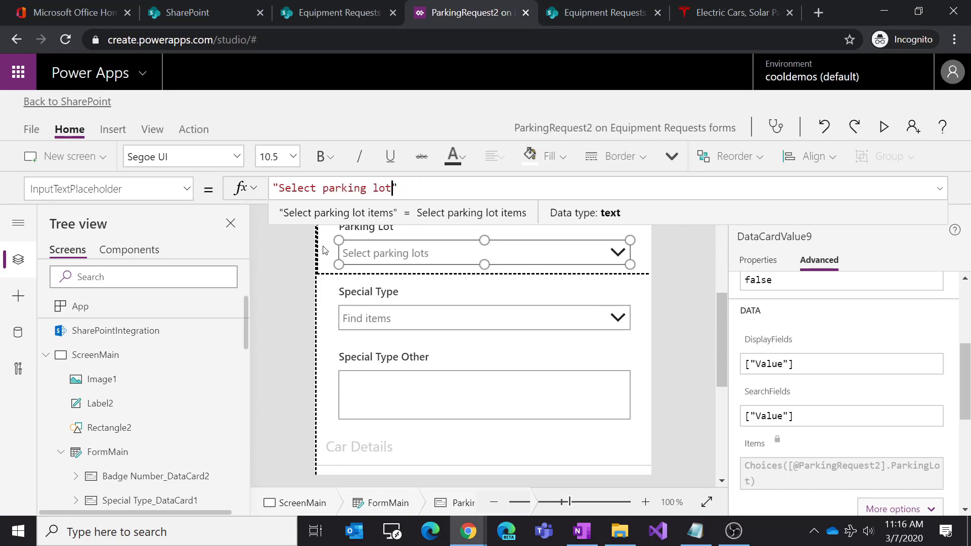
Step: Set the InputTextPlaceholder of the Special Type combo box to "Select type"
{"action": "left_click", "coordinate": [354, 316]}
{"action": "left_click", "coordinate": [354, 316]}
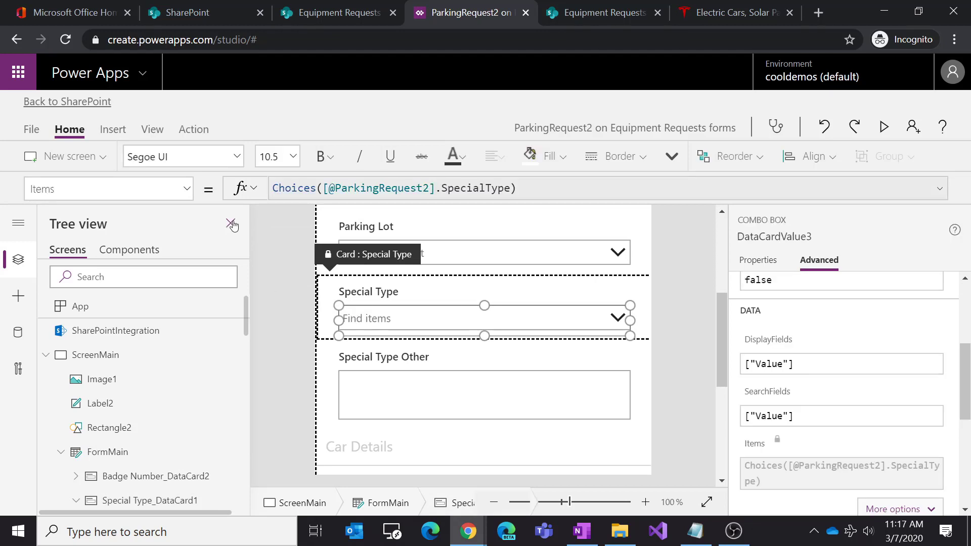
{"action": "left_click", "coordinate": [181, 194]}
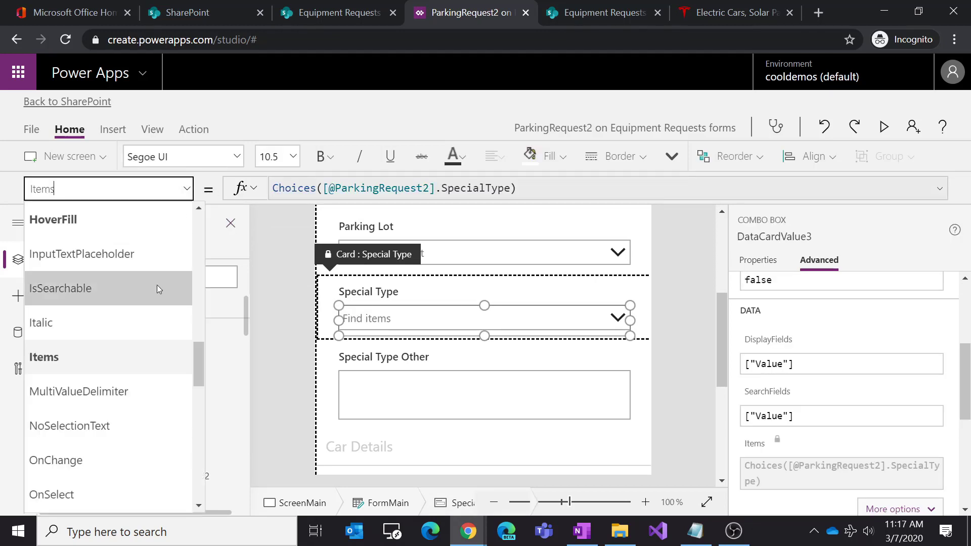
{"action": "left_click", "coordinate": [132, 253]}
{"action": "type", "text": "Select "}
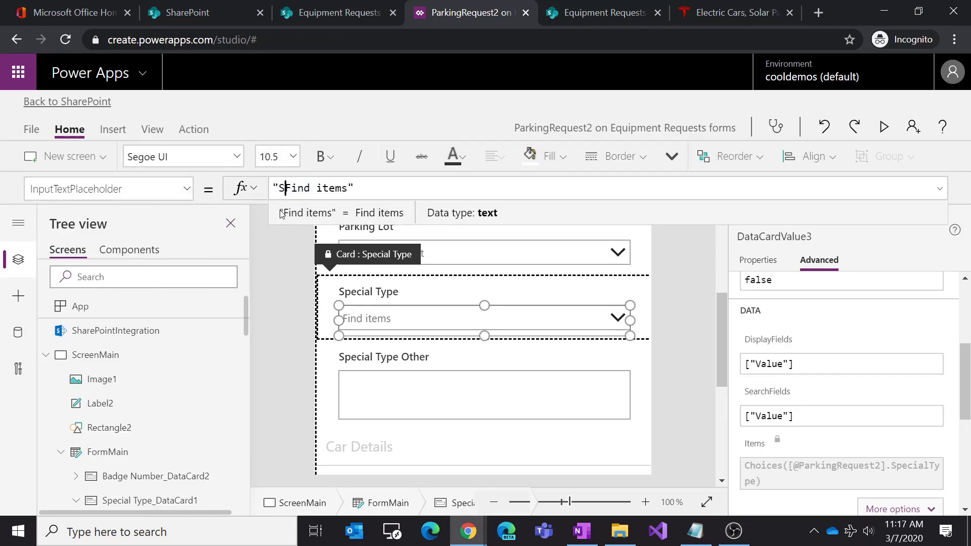
{"action": "type", "text": "type"}
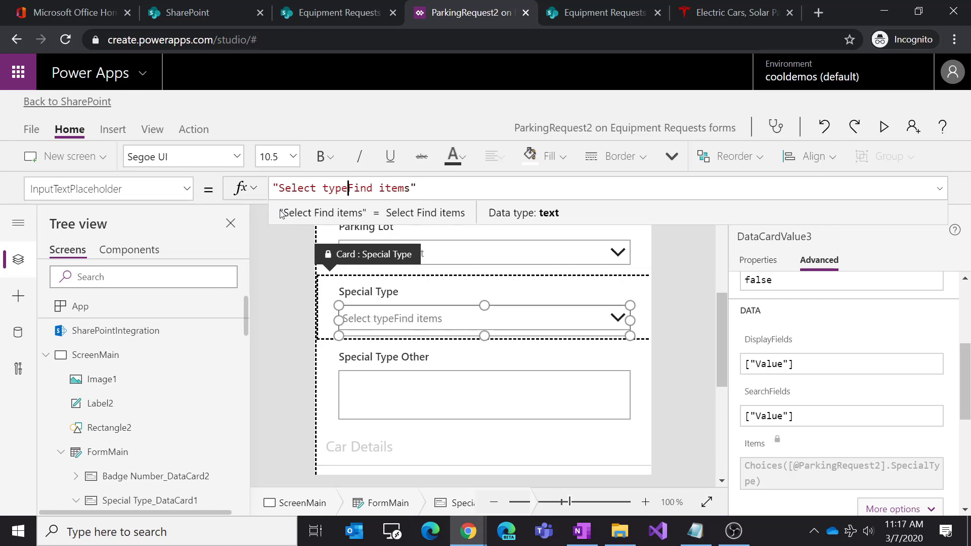
{"action": "key", "text": "Delete"}
{"action": "key", "text": "Delete"}
{"action": "key", "text": "Delete"}
{"action": "key", "text": "Delete"}
{"action": "key", "text": "Delete"}
{"action": "key", "text": "Delete"}
{"action": "key", "text": "Delete"}
{"action": "key", "text": "Delete"}
{"action": "key", "text": "Delete"}
{"action": "key", "text": "Delete"}
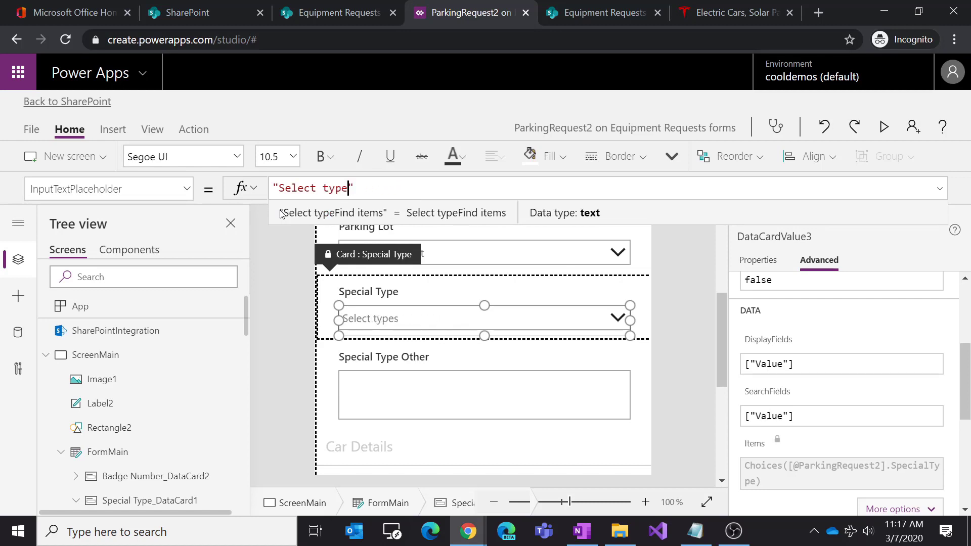
{"action": "left_click", "coordinate": [669, 369]}
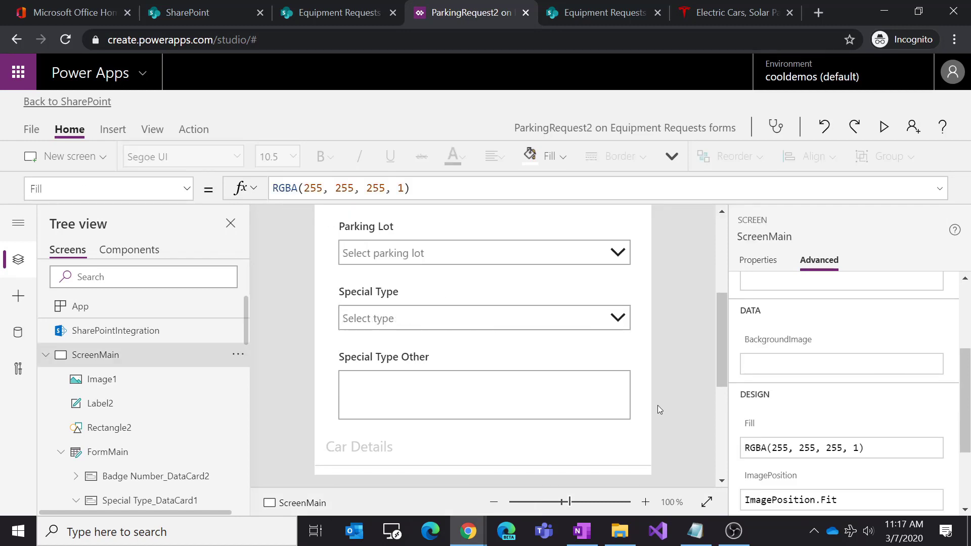
Step: Set the HintText of the Badge Number text input to "ex" followed by a sample badge number of three and four digits separated by a hyphen
{"action": "scroll", "coordinate": [647, 398], "scroll_direction": "up", "scroll_amount": 4}
{"action": "scroll", "coordinate": [639, 390], "scroll_direction": "down", "scroll_amount": 2}
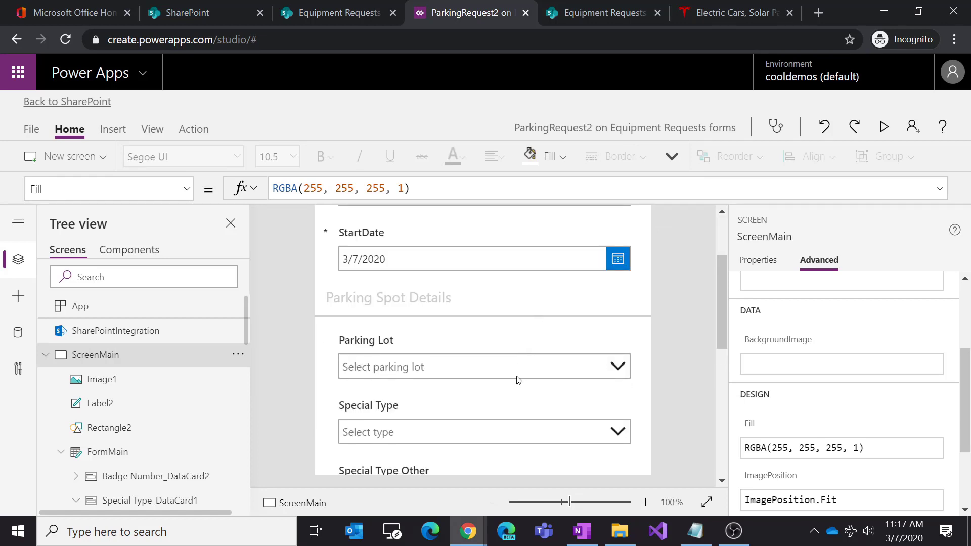
{"action": "scroll", "coordinate": [546, 408], "scroll_direction": "down", "scroll_amount": 7}
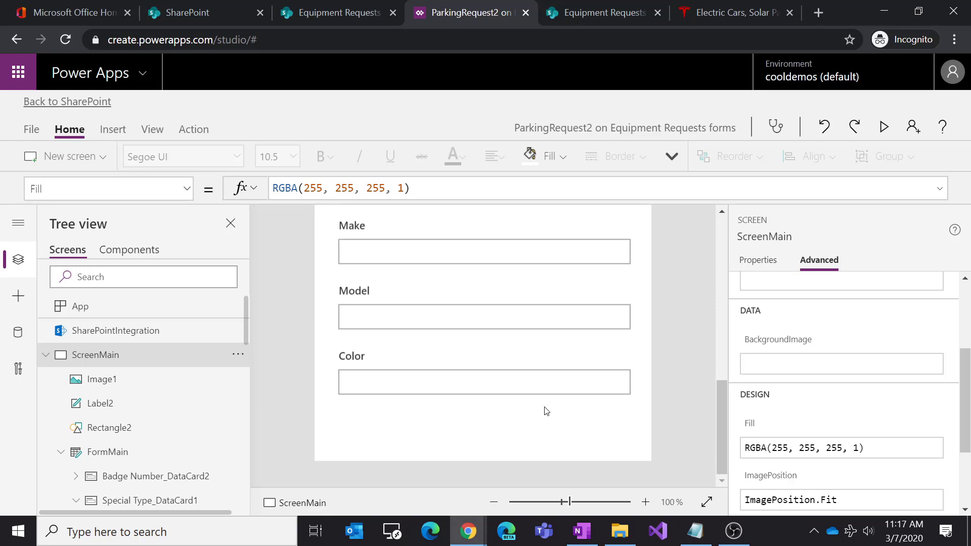
{"action": "scroll", "coordinate": [547, 410], "scroll_direction": "up", "scroll_amount": 4}
{"action": "scroll", "coordinate": [547, 390], "scroll_direction": "up", "scroll_amount": 2}
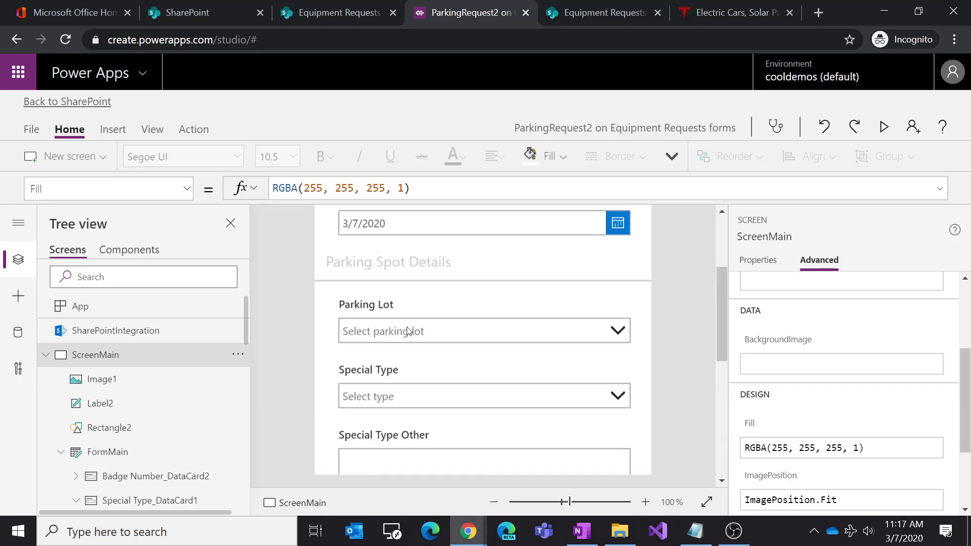
{"action": "scroll", "coordinate": [434, 384], "scroll_direction": "up", "scroll_amount": 3}
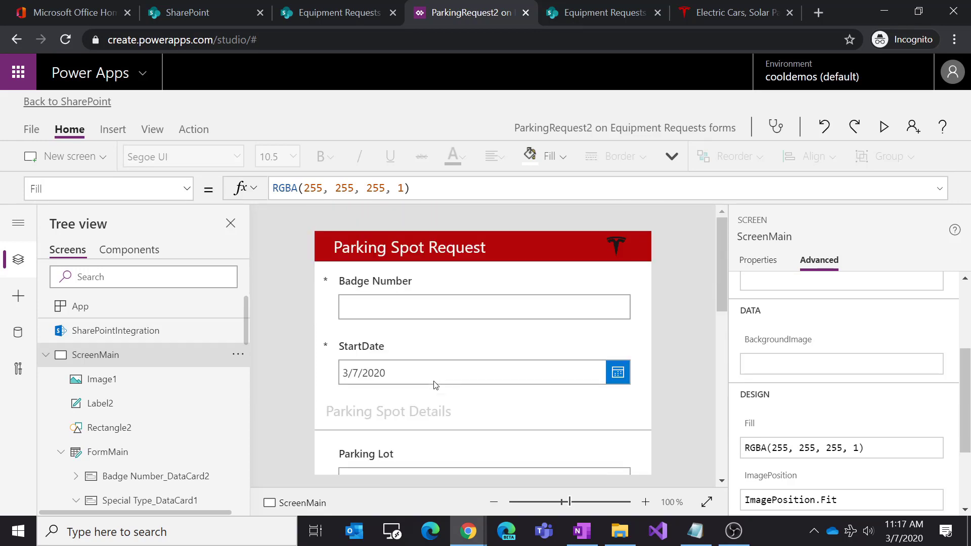
{"action": "left_click", "coordinate": [397, 306]}
{"action": "left_click", "coordinate": [398, 306]}
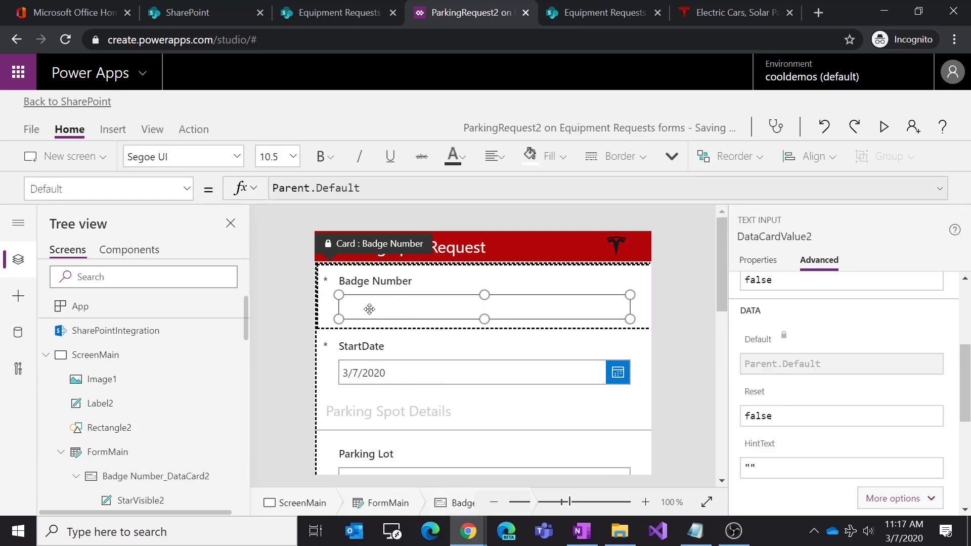
{"action": "left_click", "coordinate": [178, 197]}
{"action": "scroll", "coordinate": [172, 364], "scroll_direction": "down", "scroll_amount": 3}
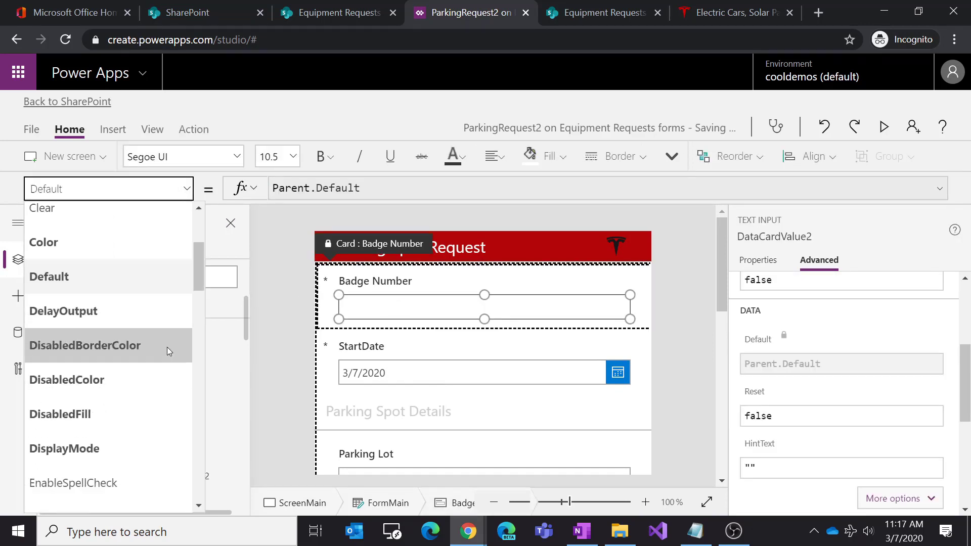
{"action": "scroll", "coordinate": [148, 402], "scroll_direction": "down", "scroll_amount": 3}
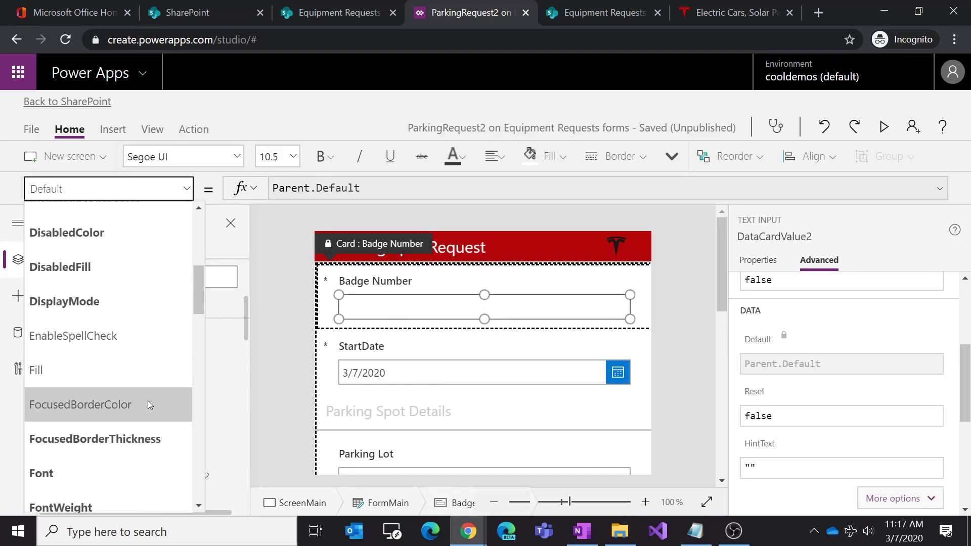
{"action": "scroll", "coordinate": [148, 402], "scroll_direction": "up", "scroll_amount": 3}
{"action": "scroll", "coordinate": [150, 405], "scroll_direction": "down", "scroll_amount": 5}
{"action": "left_click", "coordinate": [150, 390]}
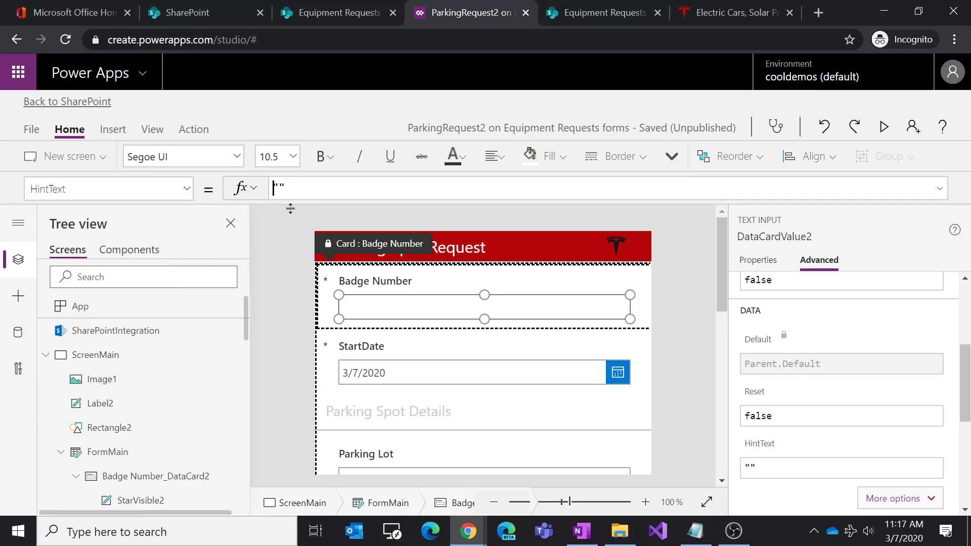
{"action": "left_click", "coordinate": [281, 188]}
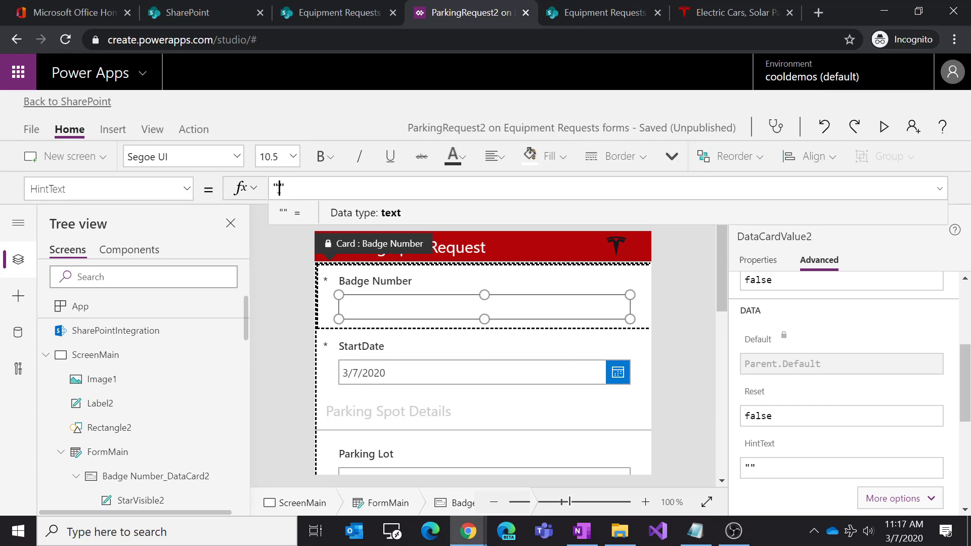
{"action": "type", "text": "ex "}
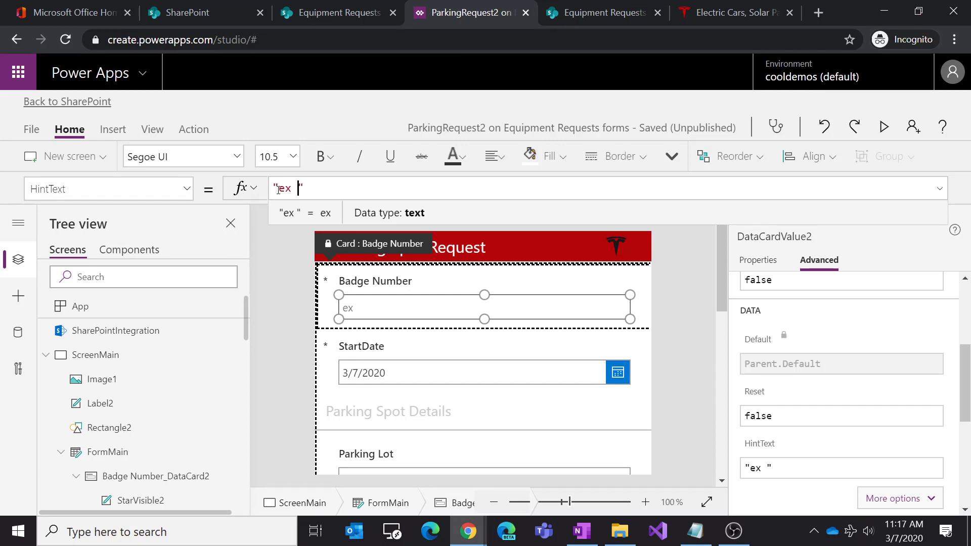
{"action": "type", "text": "345"}
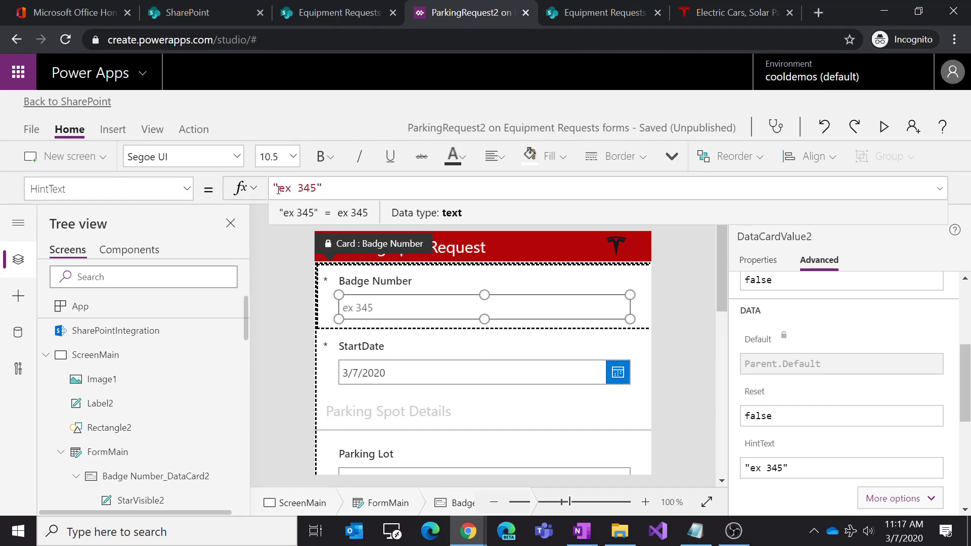
{"action": "type", "text": "-3445"}
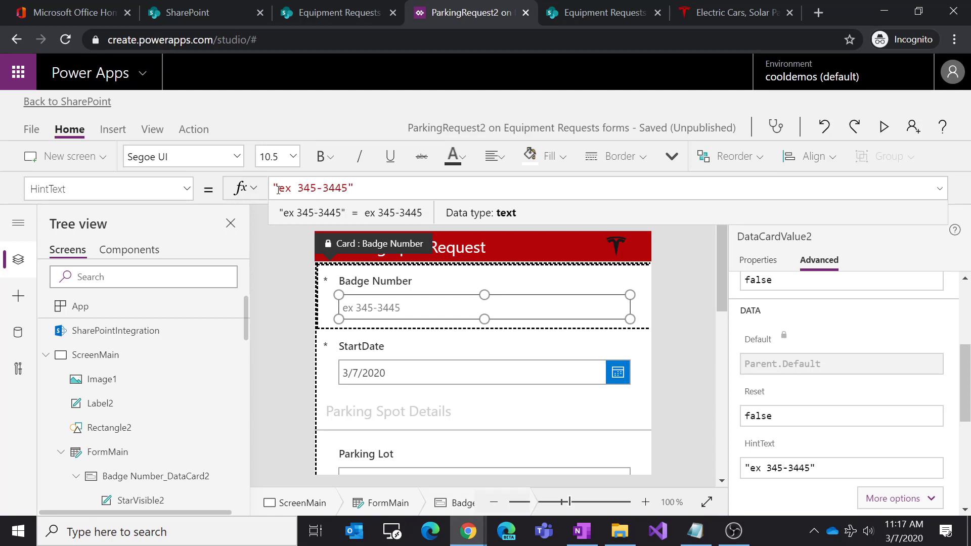
{"action": "left_click", "coordinate": [678, 333]}
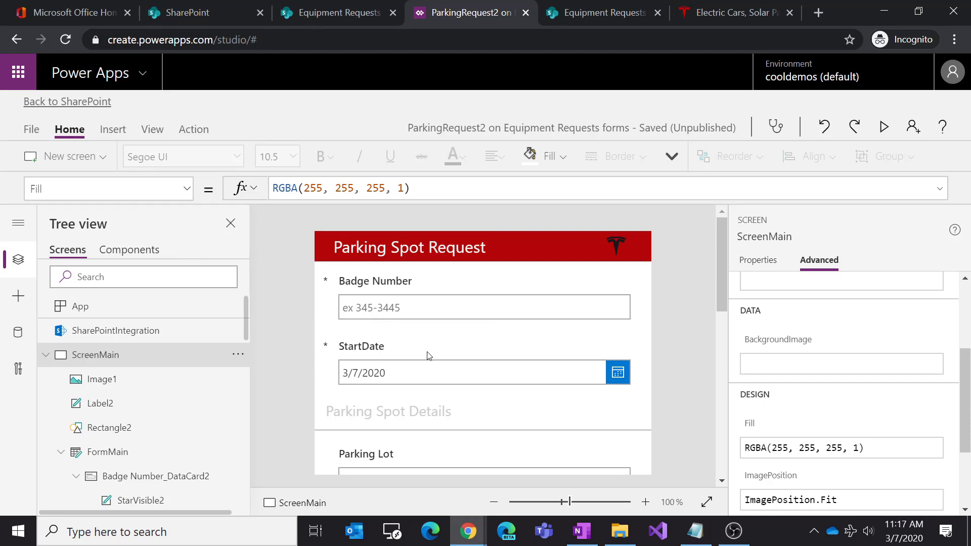
Step: Review the Badge Number hint text and the form's remaining fields down to Make, Model and Color under Car Details
{"action": "scroll", "coordinate": [436, 351], "scroll_direction": "down", "scroll_amount": 2}
{"action": "scroll", "coordinate": [561, 430], "scroll_direction": "down", "scroll_amount": 5}
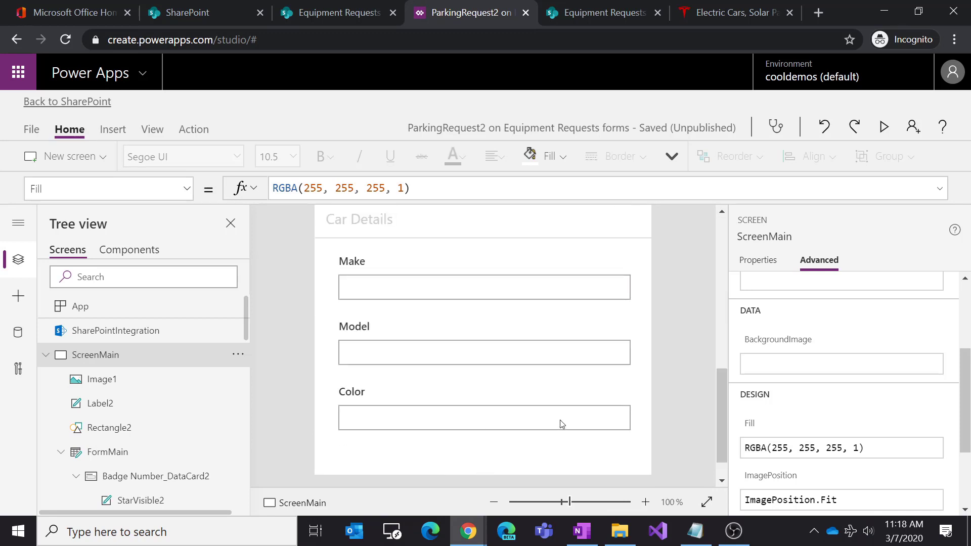
{"action": "scroll", "coordinate": [562, 420], "scroll_direction": "up", "scroll_amount": 7}
{"action": "left_click", "coordinate": [401, 309]}
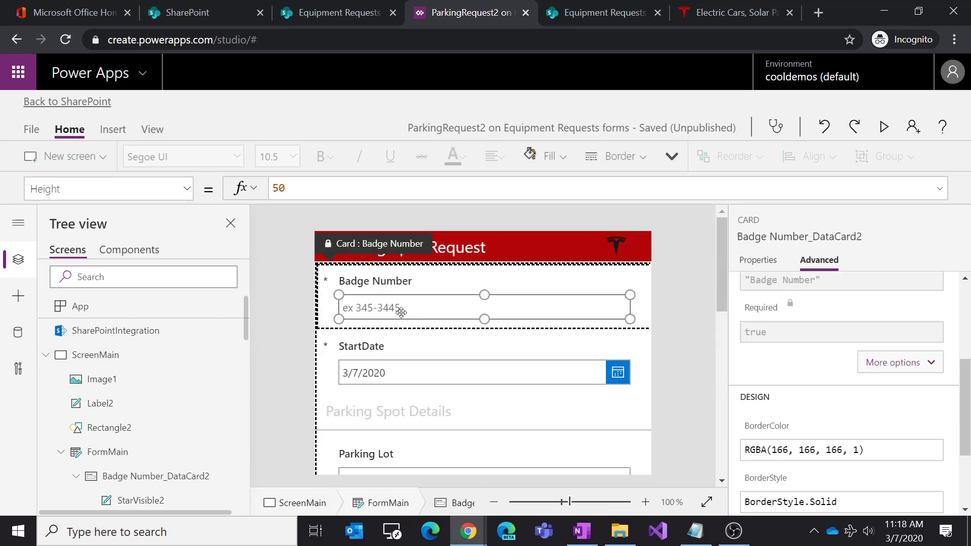
{"action": "left_click", "coordinate": [401, 312]}
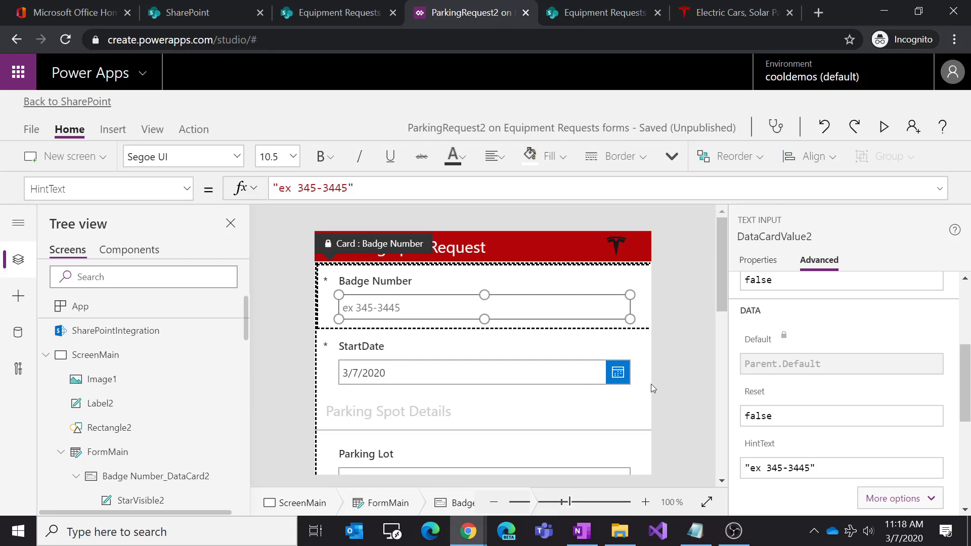
{"action": "left_click", "coordinate": [673, 386]}
{"action": "scroll", "coordinate": [649, 394], "scroll_direction": "down", "scroll_amount": 4}
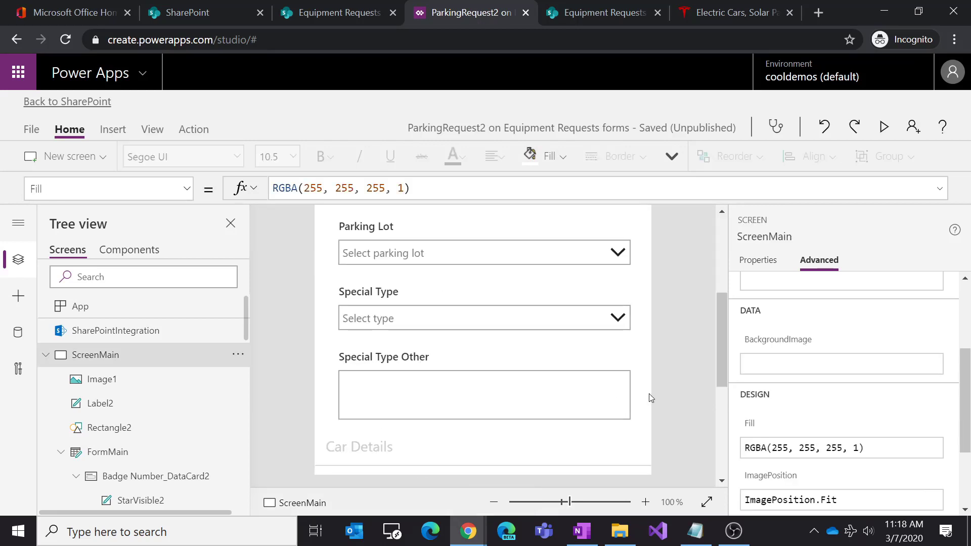
{"action": "scroll", "coordinate": [644, 398], "scroll_direction": "down", "scroll_amount": 2}
{"action": "scroll", "coordinate": [641, 396], "scroll_direction": "down", "scroll_amount": 3}
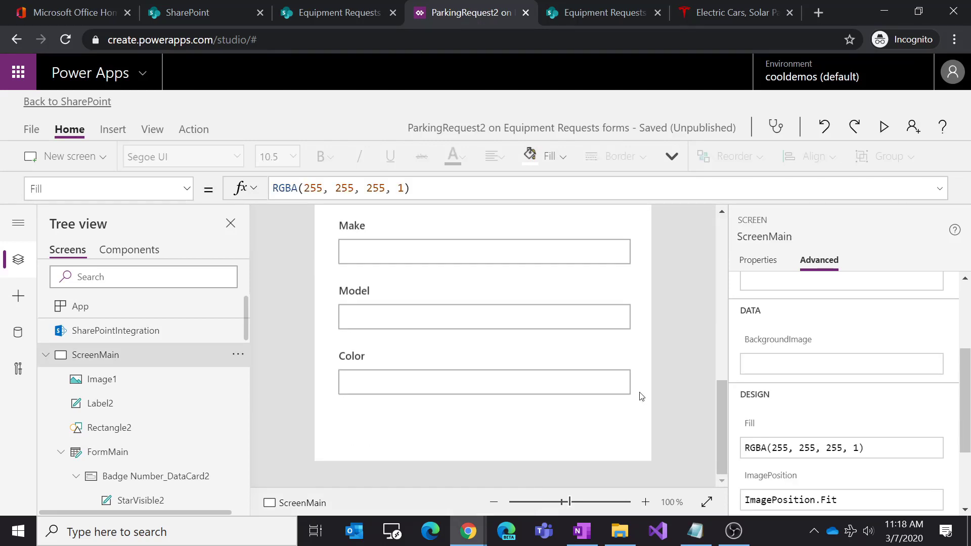
Step: Open the ParkingRequest2 list settings in SharePoint and examine its columns, their types and which ones are required
{"action": "scroll", "coordinate": [641, 396], "scroll_direction": "up", "scroll_amount": 3}
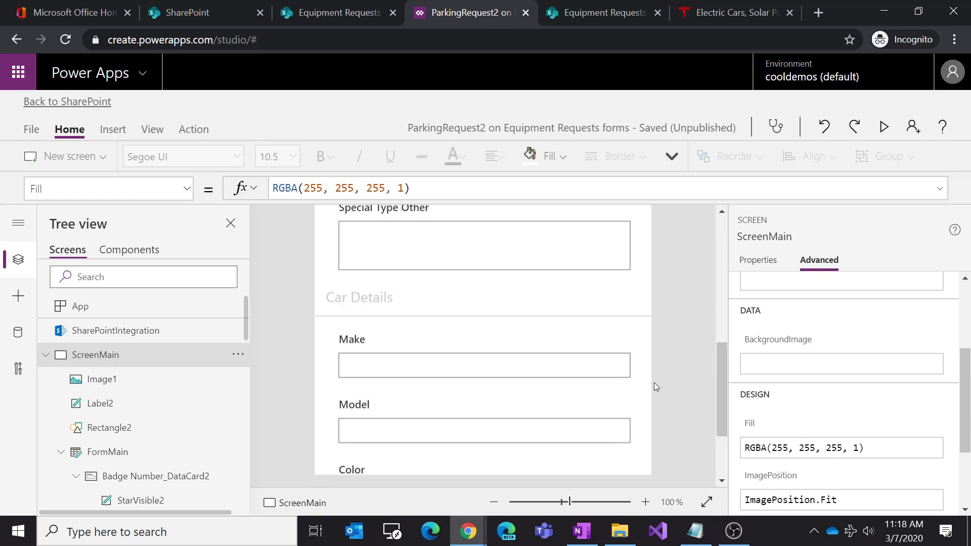
{"action": "left_click", "coordinate": [561, 12]}
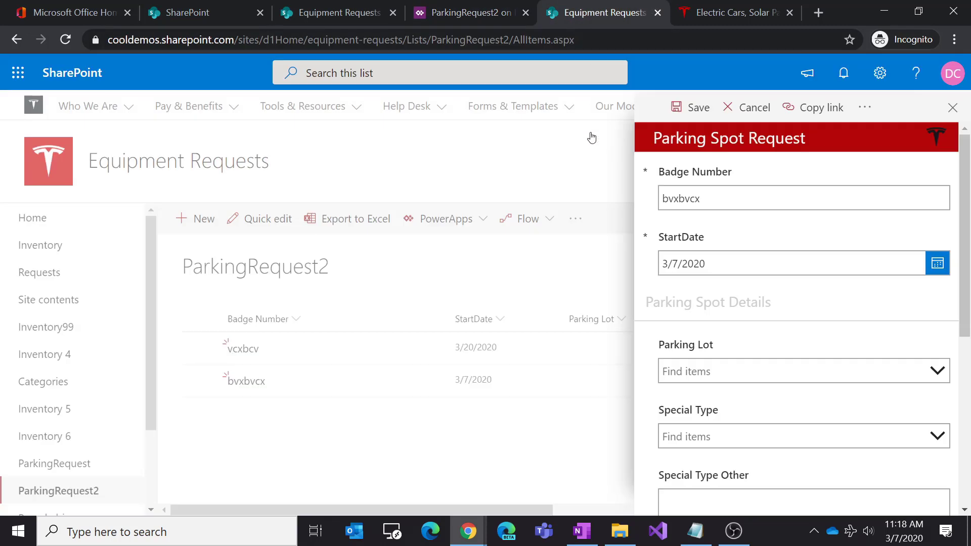
{"action": "left_click", "coordinate": [614, 177]}
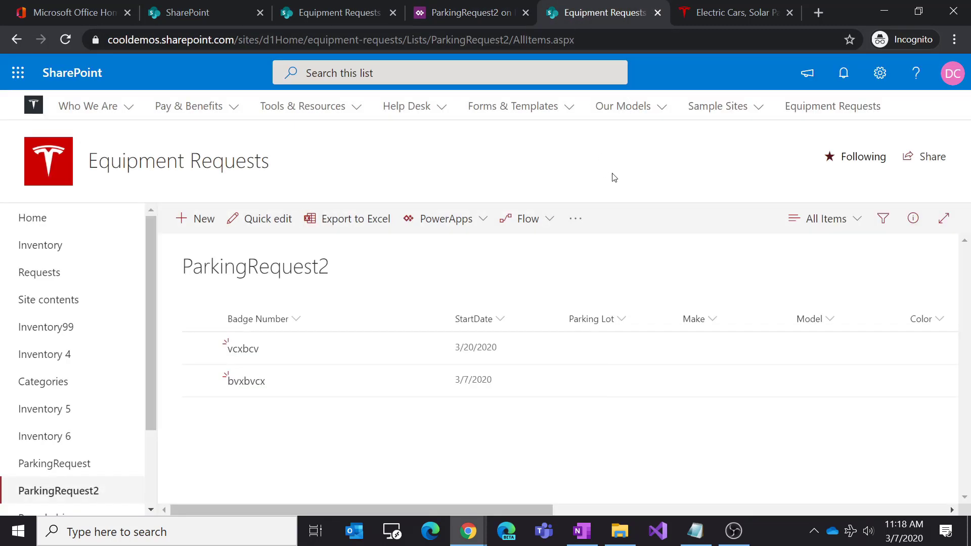
{"action": "left_click", "coordinate": [880, 74]}
{"action": "left_click", "coordinate": [784, 234]}
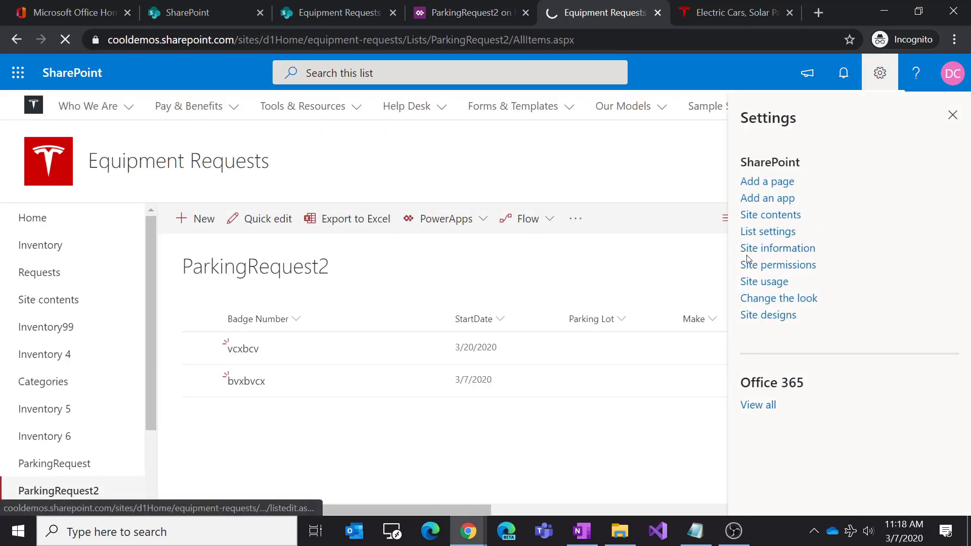
{"action": "scroll", "coordinate": [591, 306], "scroll_direction": "down", "scroll_amount": 6}
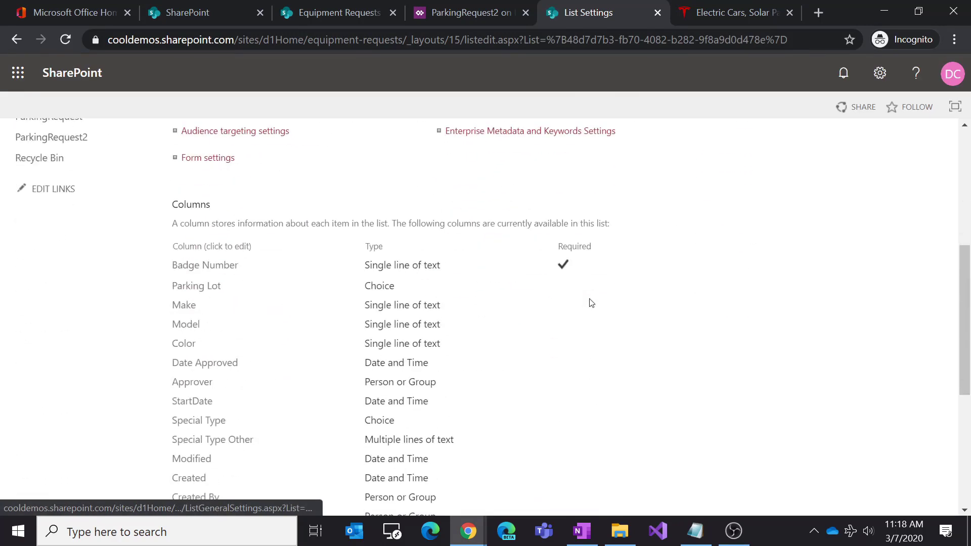
{"action": "scroll", "coordinate": [591, 302], "scroll_direction": "down", "scroll_amount": 1}
{"action": "scroll", "coordinate": [589, 301], "scroll_direction": "up", "scroll_amount": 1}
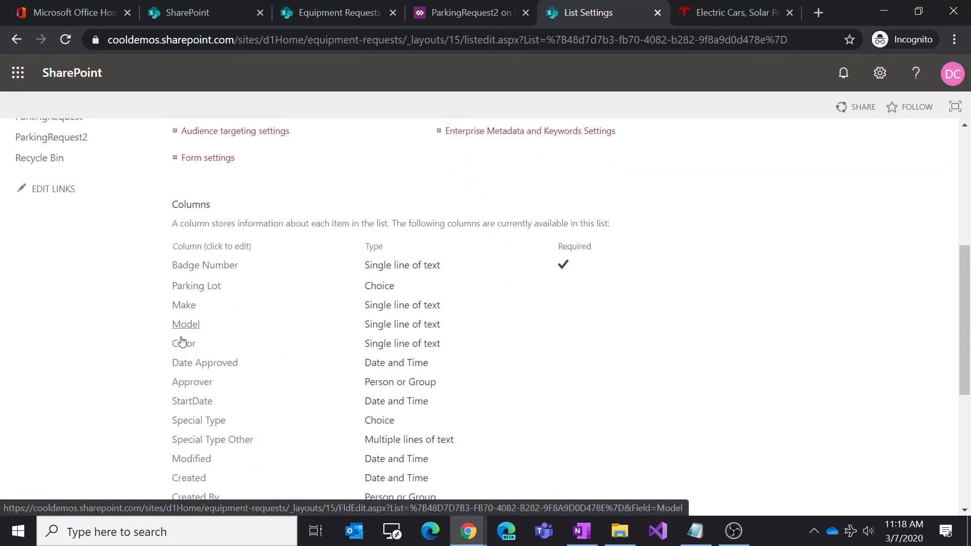
Step: Examine the Parking Lot column's required setting, choices and default value, then leave the column editor without saving
{"action": "left_click", "coordinate": [200, 286]}
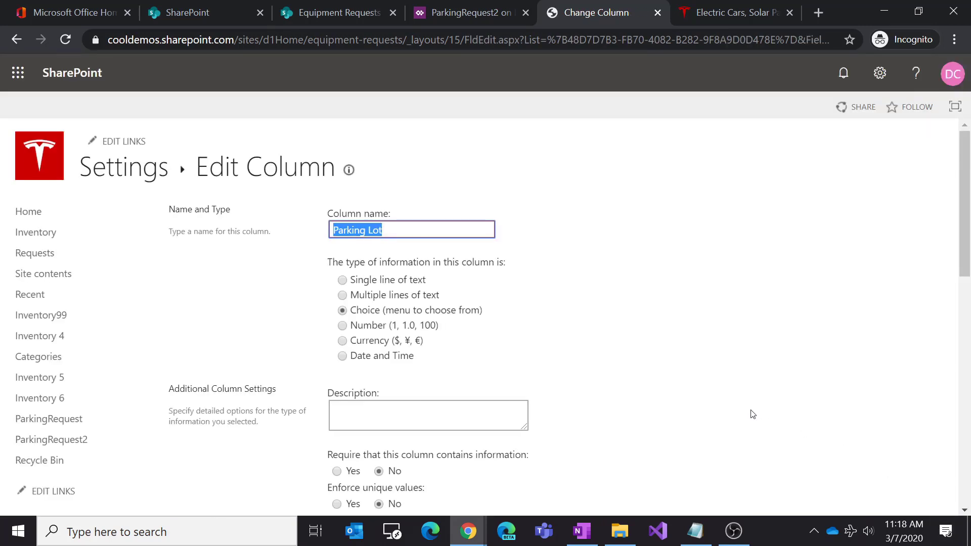
{"action": "scroll", "coordinate": [753, 413], "scroll_direction": "down", "scroll_amount": 8}
{"action": "scroll", "coordinate": [306, 315], "scroll_direction": "down", "scroll_amount": 2}
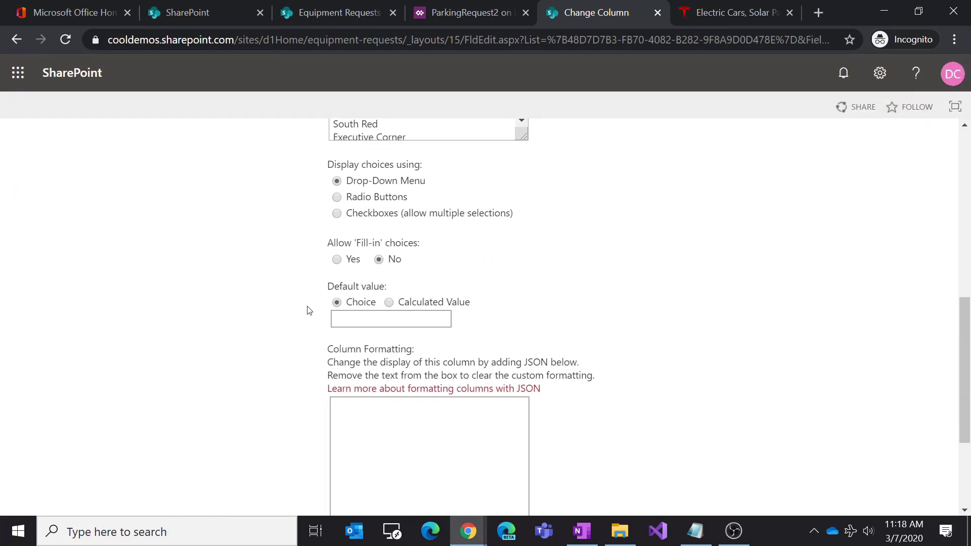
{"action": "scroll", "coordinate": [308, 310], "scroll_direction": "up", "scroll_amount": 5}
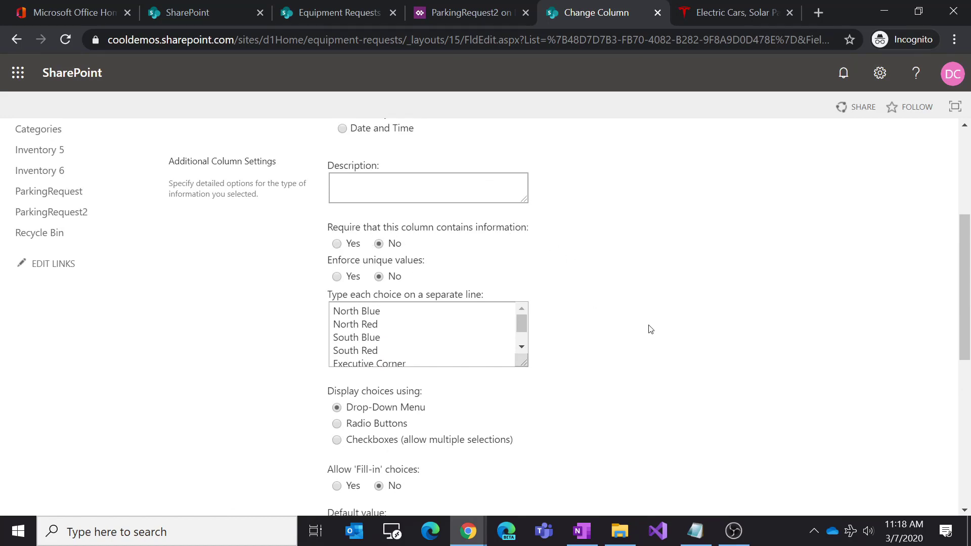
{"action": "scroll", "coordinate": [651, 330], "scroll_direction": "down", "scroll_amount": 10}
{"action": "left_click", "coordinate": [911, 432]}
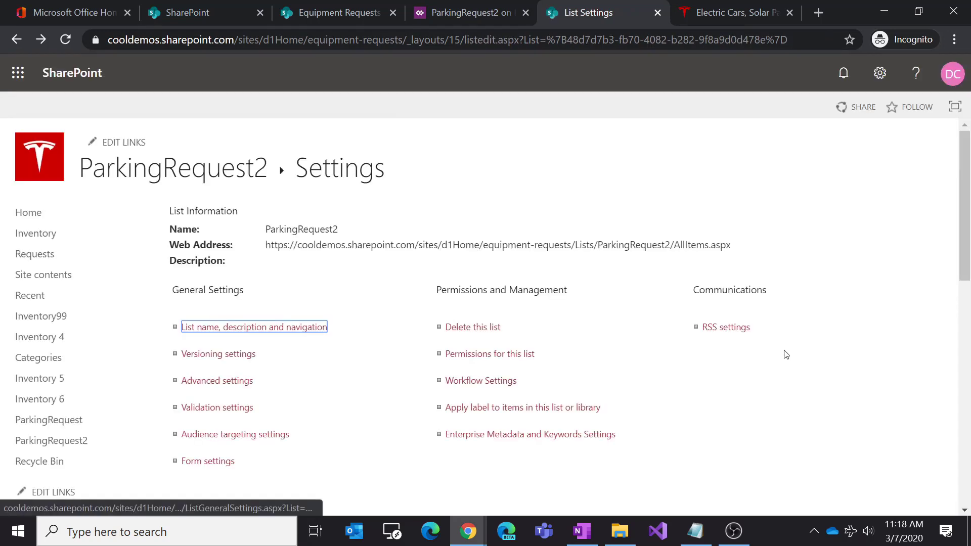
Step: Review the list's columns once more and return to the ParkingRequest2 list view
{"action": "scroll", "coordinate": [785, 353], "scroll_direction": "down", "scroll_amount": 7}
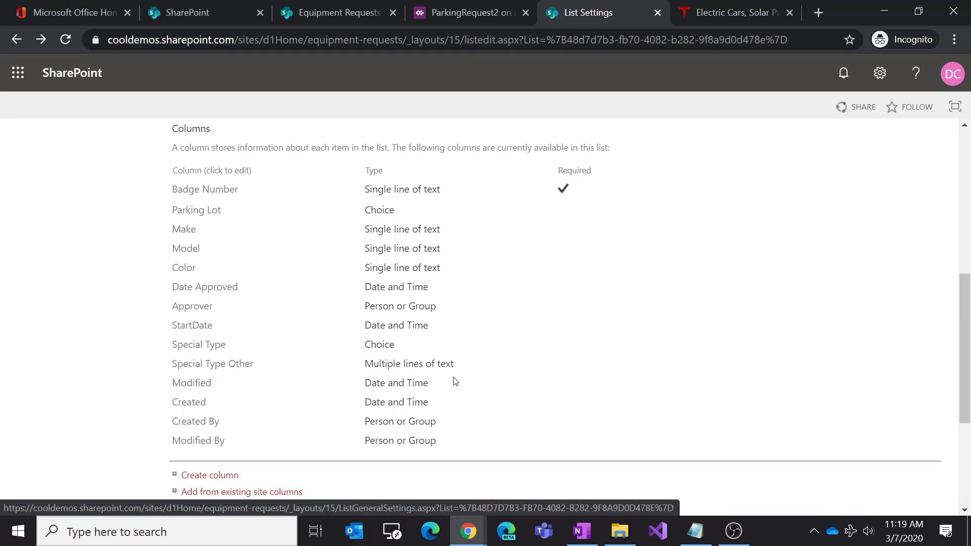
{"action": "scroll", "coordinate": [493, 348], "scroll_direction": "up", "scroll_amount": 8}
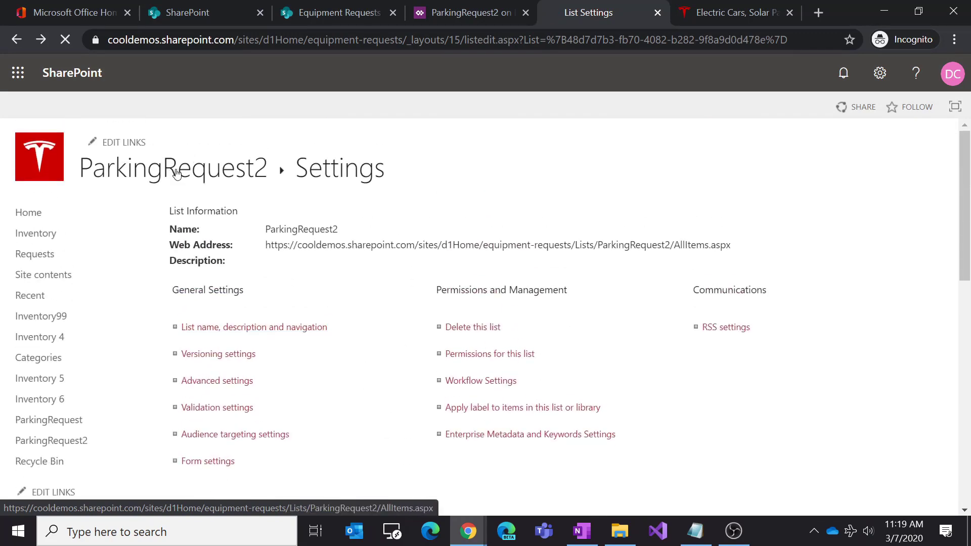
{"action": "left_click", "coordinate": [176, 178]}
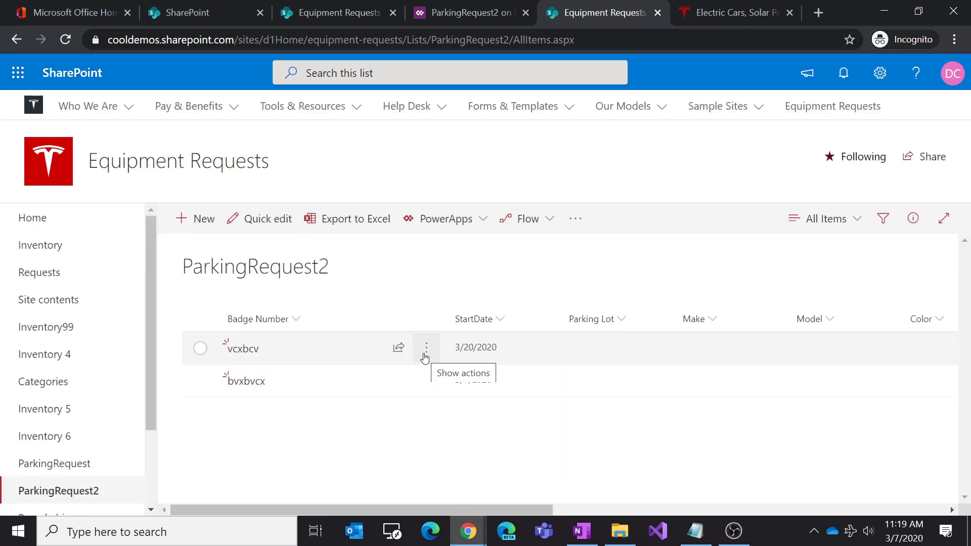
Step: Switch back to the form in Power Apps, unlock the Parking Lot card and set its Required property to true
{"action": "left_click", "coordinate": [464, 14]}
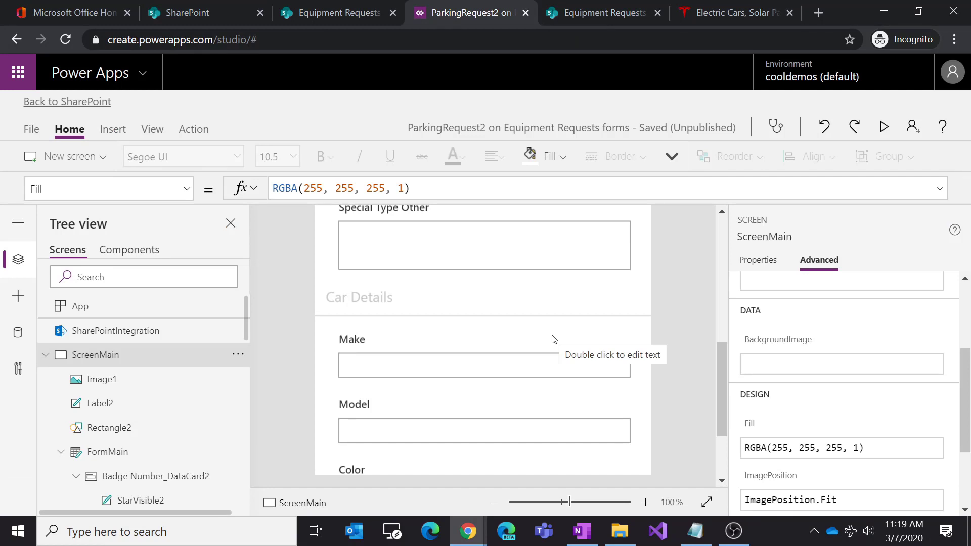
{"action": "scroll", "coordinate": [605, 315], "scroll_direction": "up", "scroll_amount": 7}
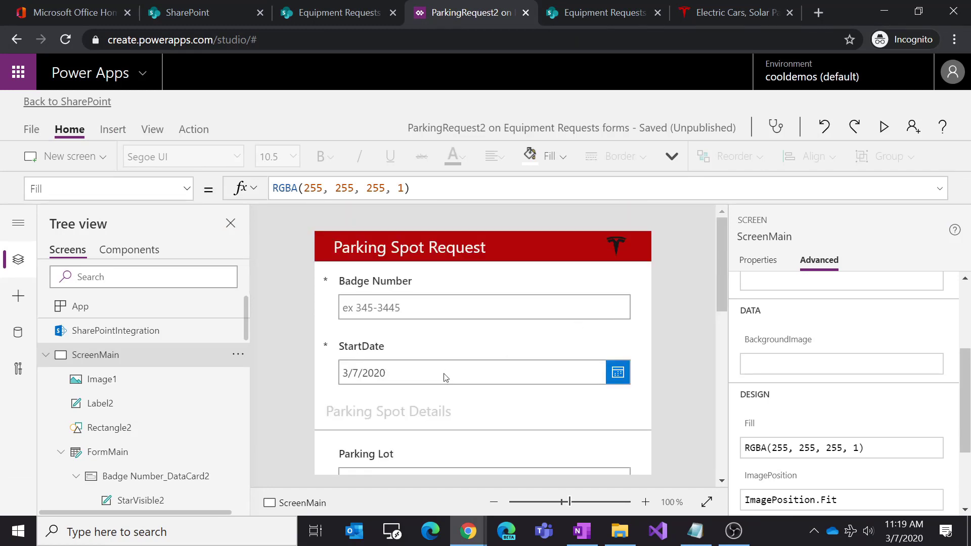
{"action": "scroll", "coordinate": [447, 372], "scroll_direction": "down", "scroll_amount": 4}
{"action": "scroll", "coordinate": [429, 260], "scroll_direction": "up", "scroll_amount": 2}
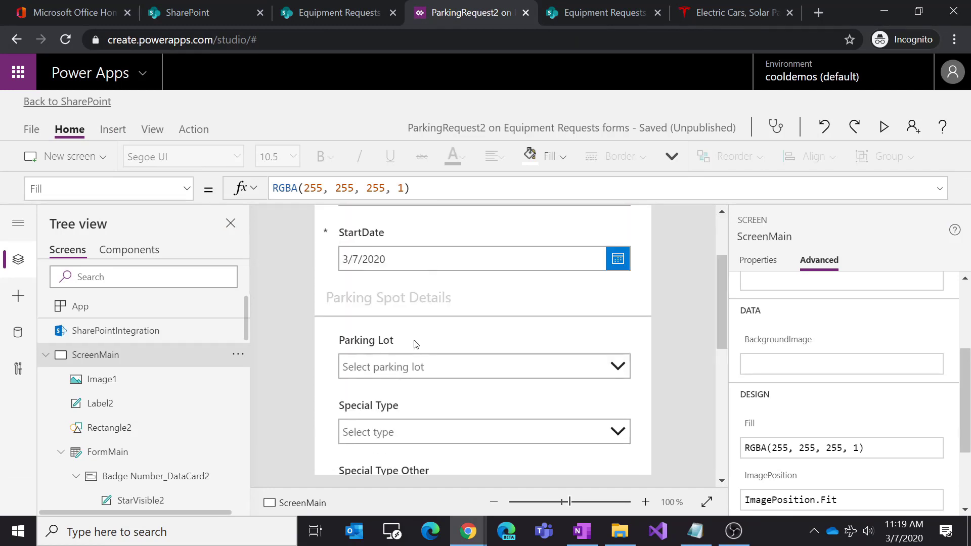
{"action": "left_click", "coordinate": [412, 344]}
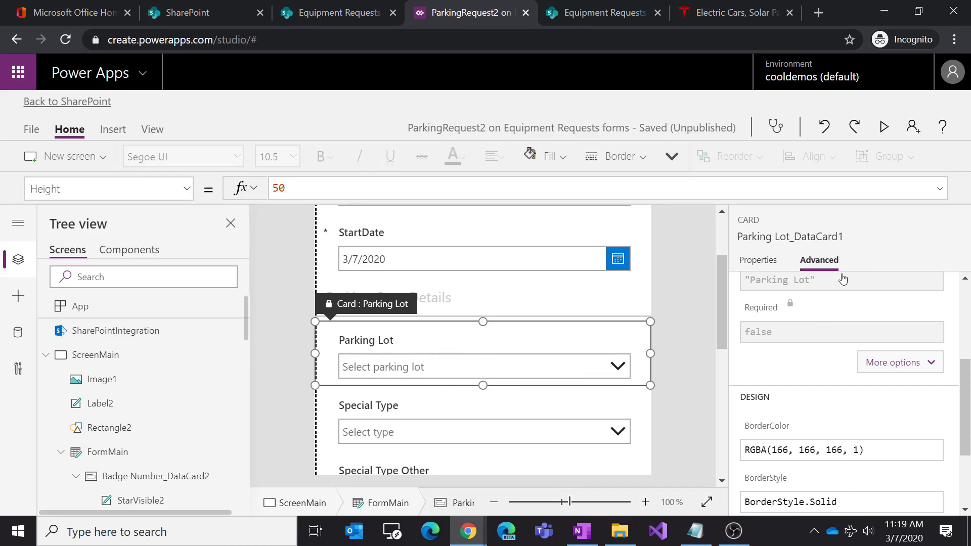
{"action": "left_click", "coordinate": [765, 264]}
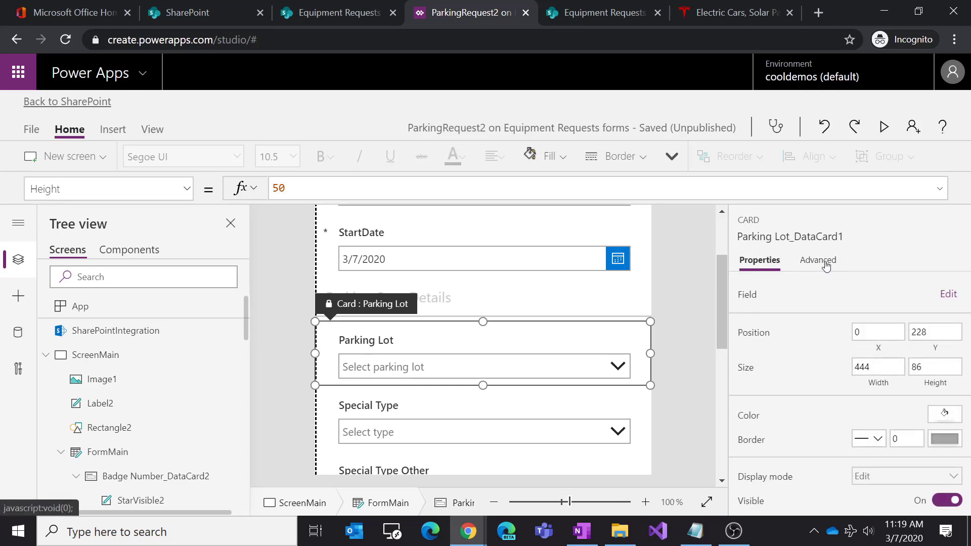
{"action": "left_click", "coordinate": [826, 263]}
{"action": "scroll", "coordinate": [835, 298], "scroll_direction": "up", "scroll_amount": 4}
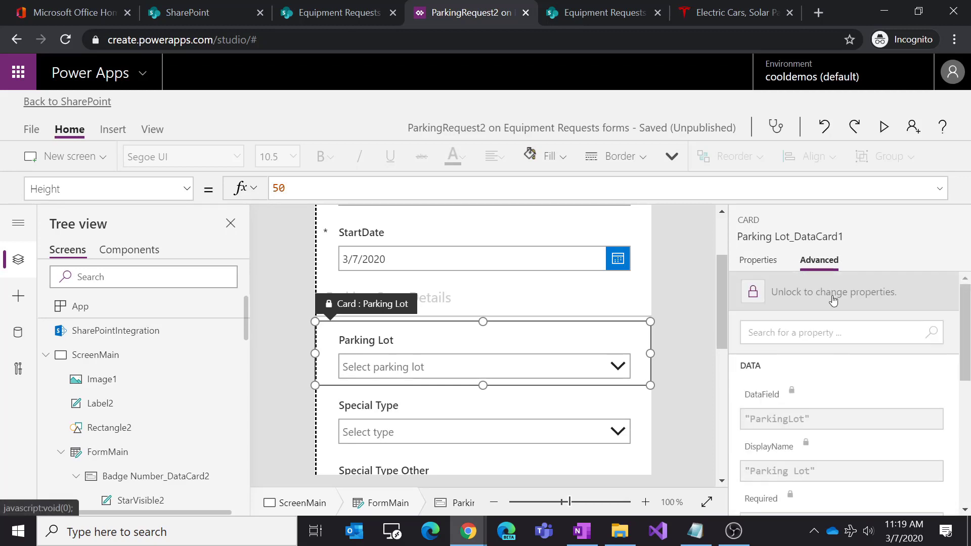
{"action": "scroll", "coordinate": [818, 299], "scroll_direction": "down", "scroll_amount": 4}
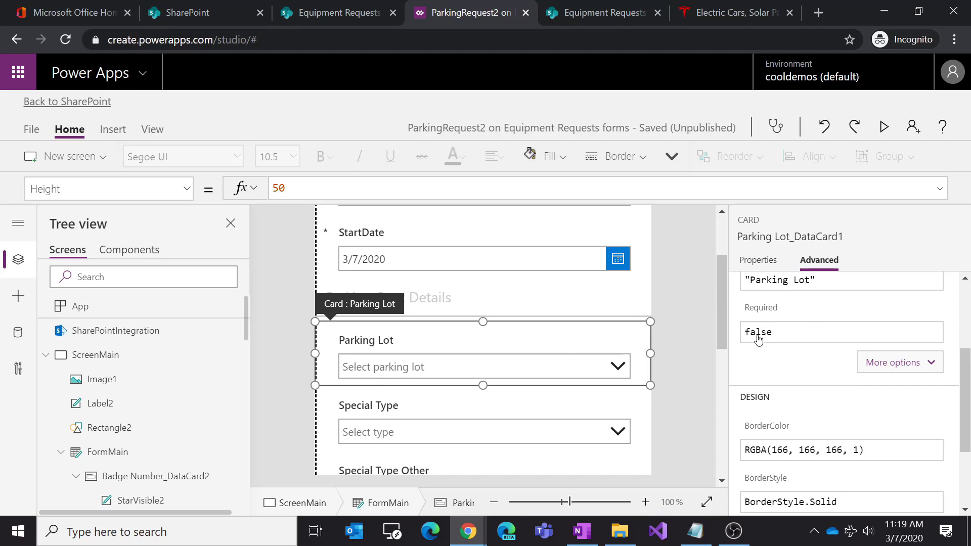
{"action": "left_click", "coordinate": [759, 335]}
{"action": "double_click", "coordinate": [758, 335]}
{"action": "type", "text": "true"}
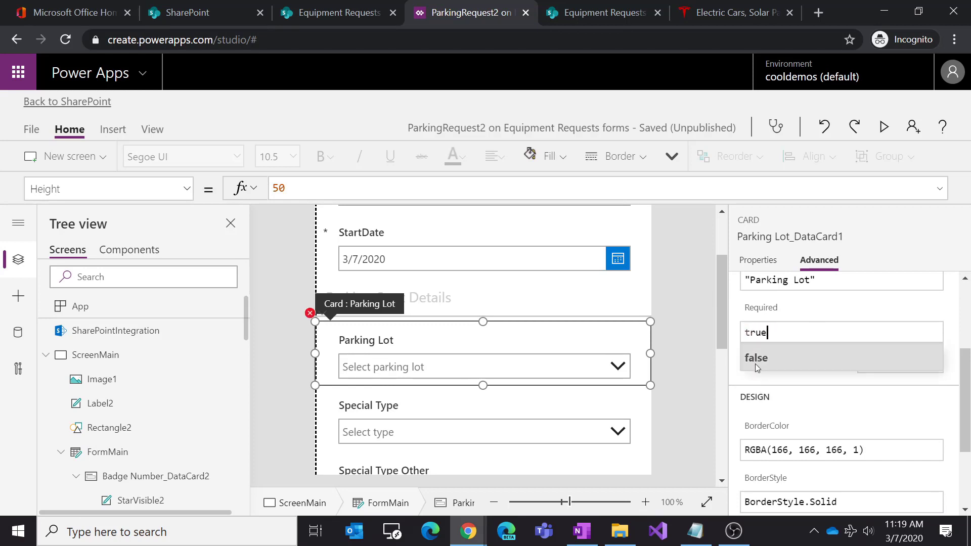
{"action": "left_click", "coordinate": [702, 342]}
Step: Check the Required property of the Parking Lot card
{"action": "scroll", "coordinate": [813, 357], "scroll_direction": "up", "scroll_amount": 3}
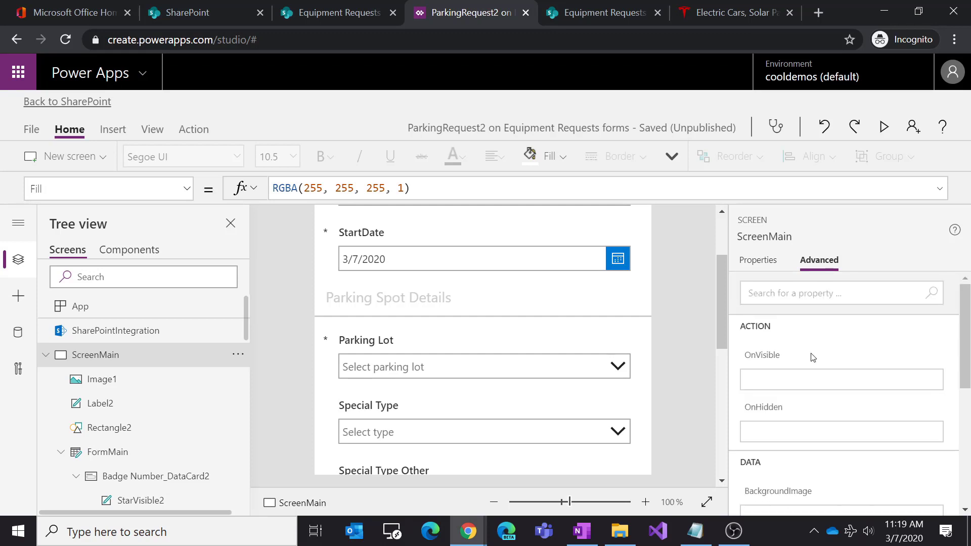
{"action": "left_click", "coordinate": [520, 361]}
{"action": "scroll", "coordinate": [830, 385], "scroll_direction": "down", "scroll_amount": 2}
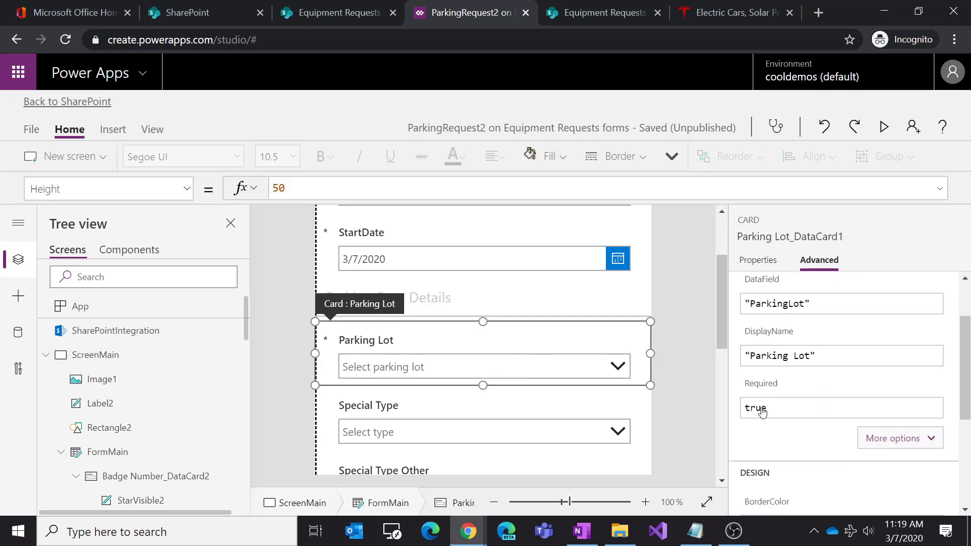
{"action": "left_click", "coordinate": [762, 411]}
{"action": "double_click", "coordinate": [759, 408]}
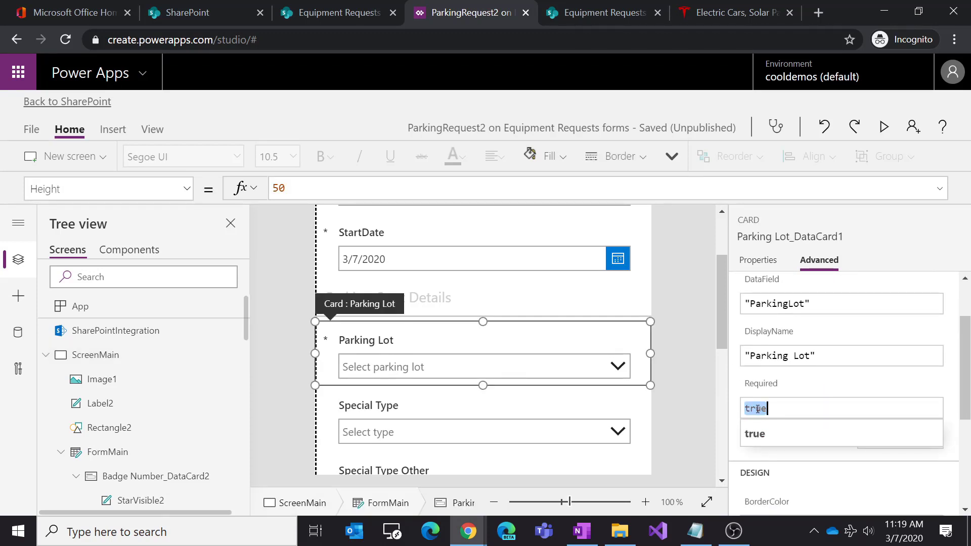
{"action": "left_click", "coordinate": [684, 403]}
Step: Unlock the Special Type card and set its Required property to true
{"action": "left_click", "coordinate": [590, 412]}
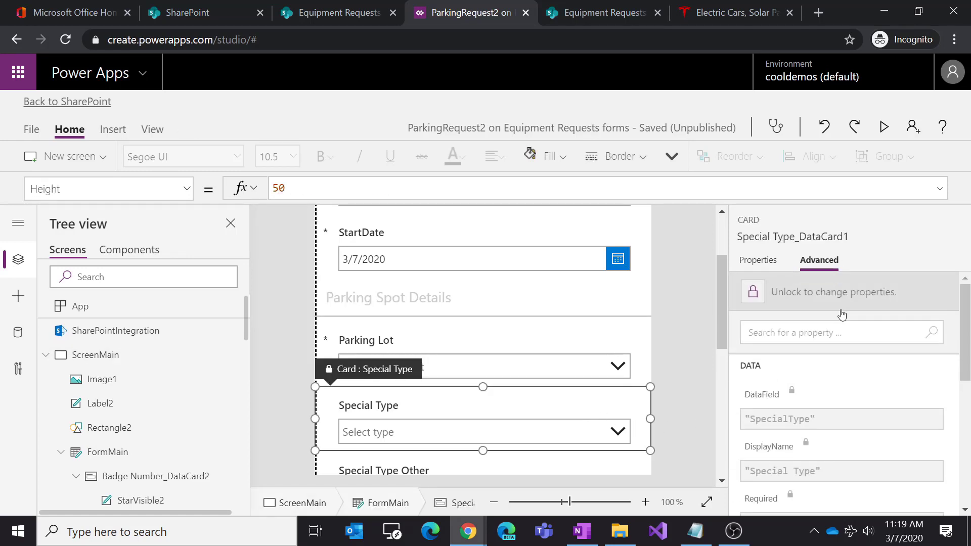
{"action": "left_click", "coordinate": [849, 297]}
{"action": "scroll", "coordinate": [852, 318], "scroll_direction": "down", "scroll_amount": 1}
{"action": "left_click", "coordinate": [763, 334]}
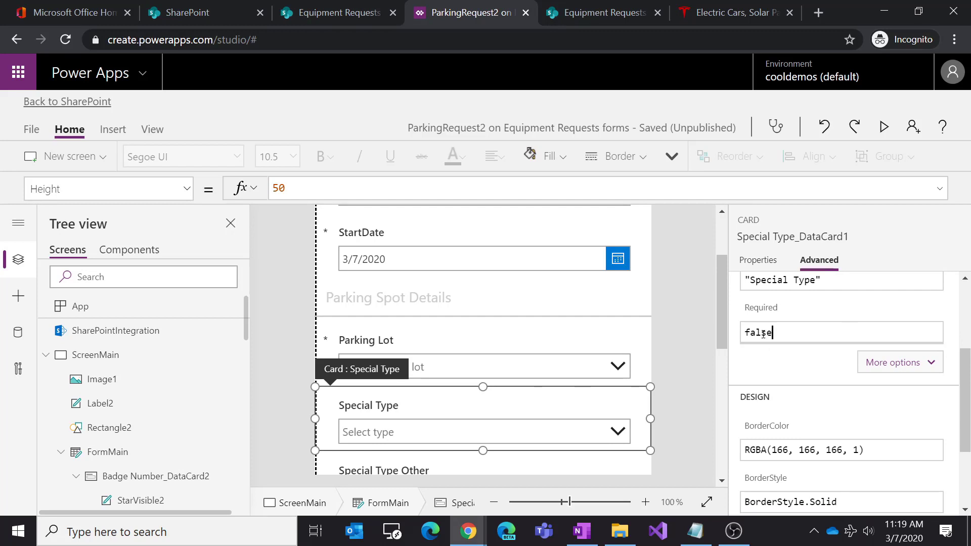
{"action": "double_click", "coordinate": [763, 334]}
{"action": "type", "text": "true"}
{"action": "left_click", "coordinate": [673, 439]}
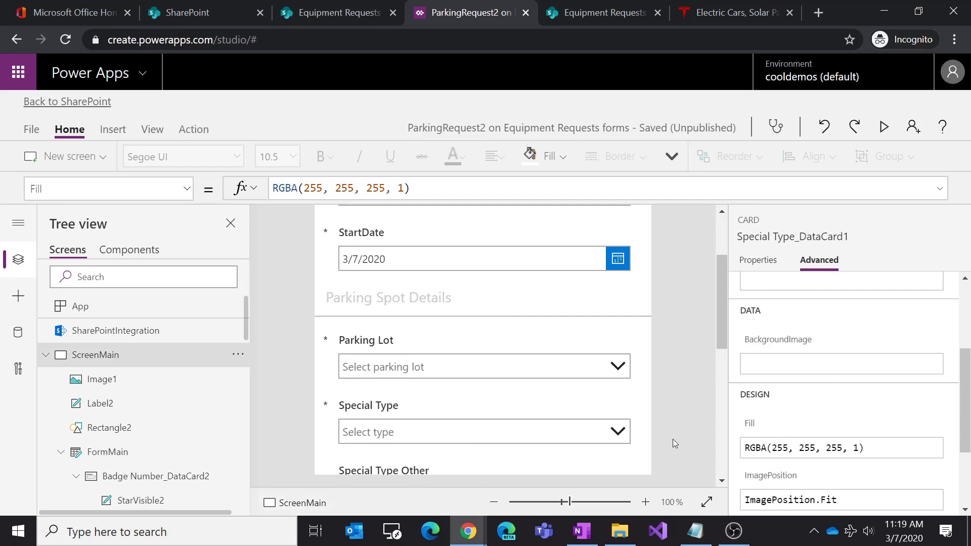
Step: Leave Special Type Other locked, unlock the Make card under Car Details and set its Required property to true
{"action": "scroll", "coordinate": [509, 408], "scroll_direction": "down", "scroll_amount": 2}
{"action": "left_click", "coordinate": [475, 358]}
{"action": "scroll", "coordinate": [582, 385], "scroll_direction": "down", "scroll_amount": 2}
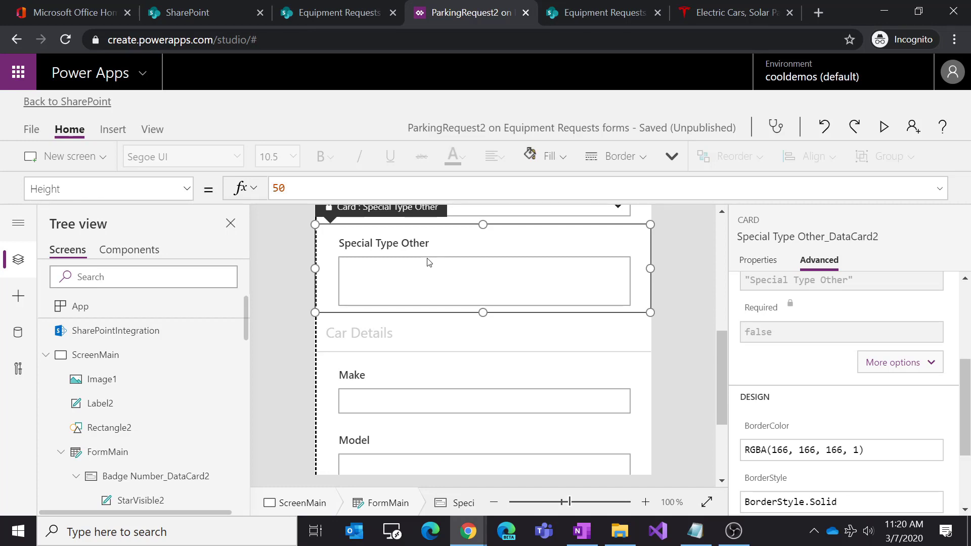
{"action": "left_click", "coordinate": [484, 397]}
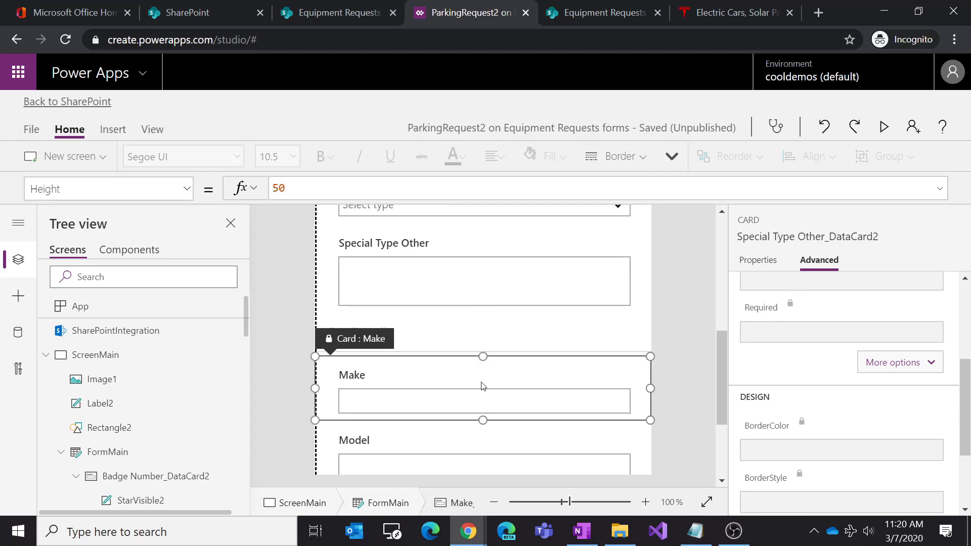
{"action": "scroll", "coordinate": [797, 300], "scroll_direction": "up", "scroll_amount": 4}
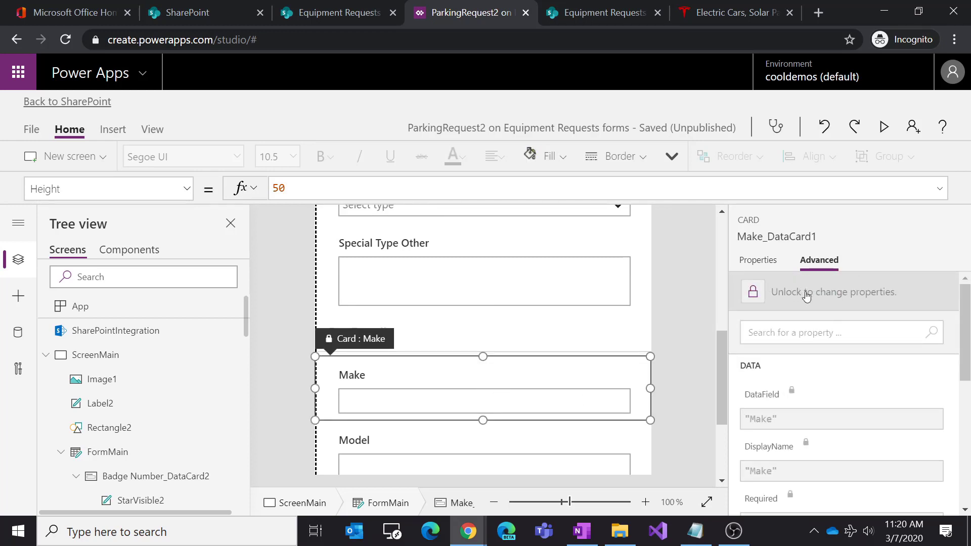
{"action": "left_click", "coordinate": [797, 300]}
{"action": "scroll", "coordinate": [764, 370], "scroll_direction": "down", "scroll_amount": 3}
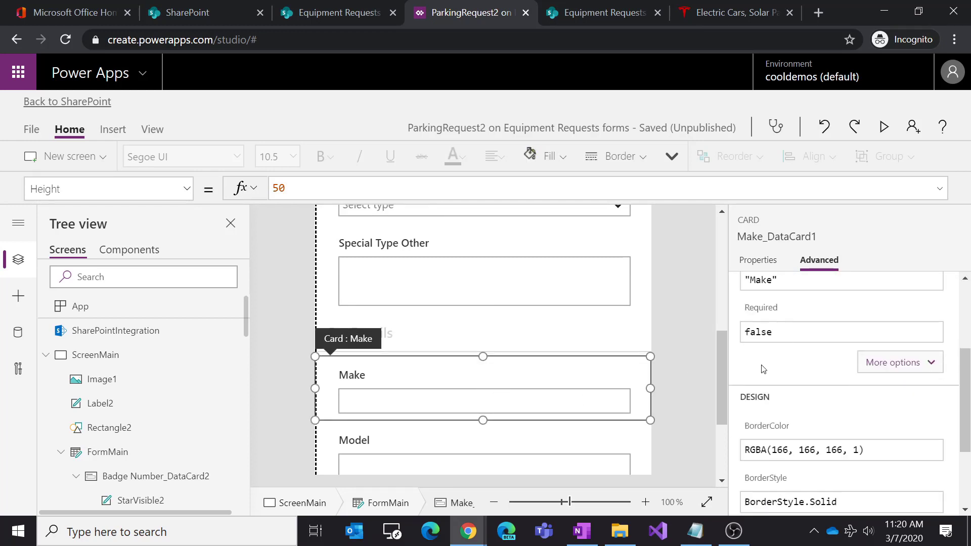
{"action": "left_click", "coordinate": [757, 332]}
{"action": "double_click", "coordinate": [757, 333]}
{"action": "type", "text": "true"}
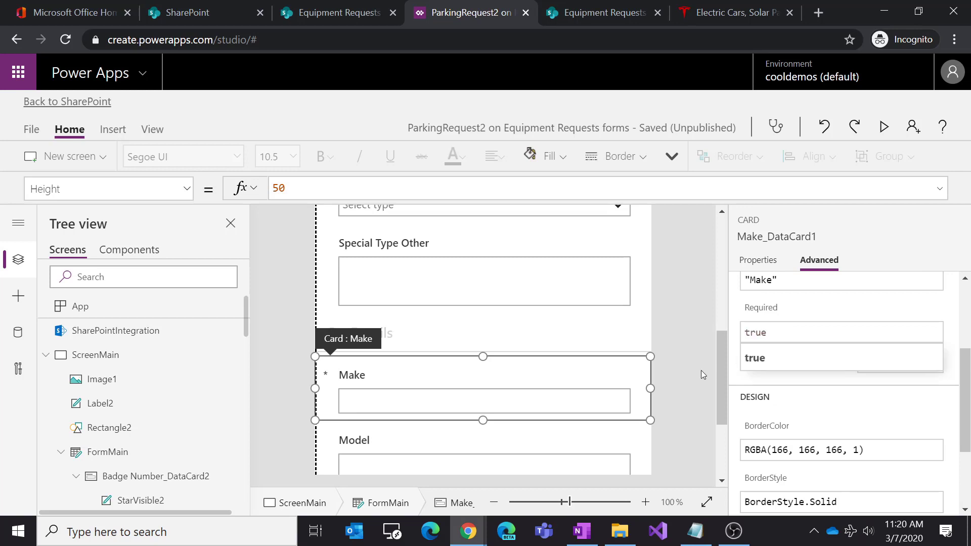
{"action": "left_click", "coordinate": [701, 371]}
Step: Unlock the Model card under Car Details and set its Required property to true
{"action": "scroll", "coordinate": [511, 435], "scroll_direction": "down", "scroll_amount": 3}
{"action": "left_click", "coordinate": [470, 329]}
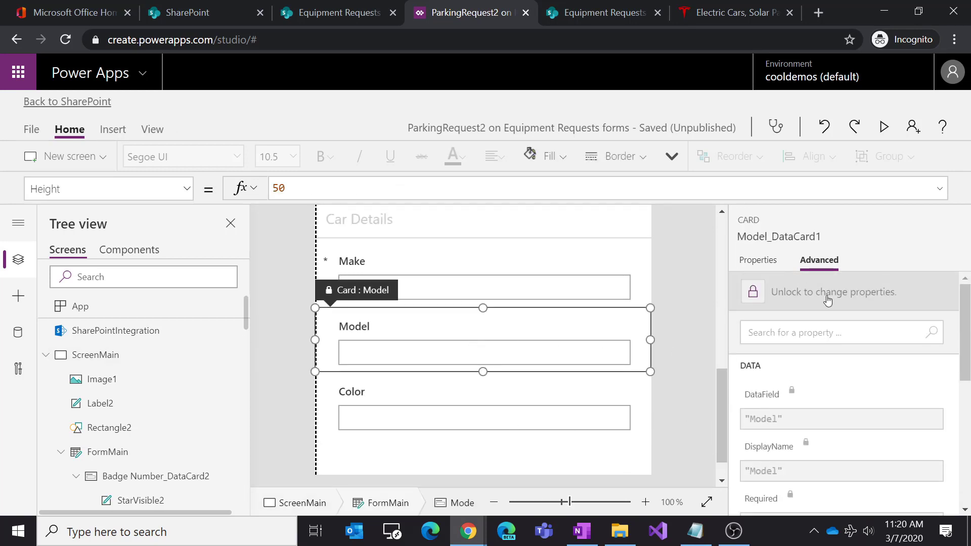
{"action": "left_click", "coordinate": [825, 296]}
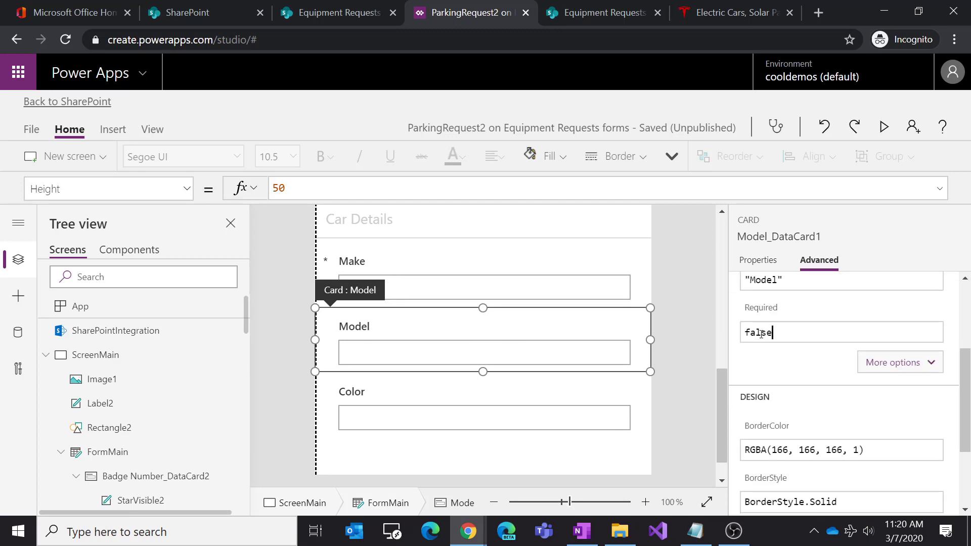
{"action": "double_click", "coordinate": [758, 332]}
{"action": "type", "text": "true"}
{"action": "left_click", "coordinate": [677, 414]}
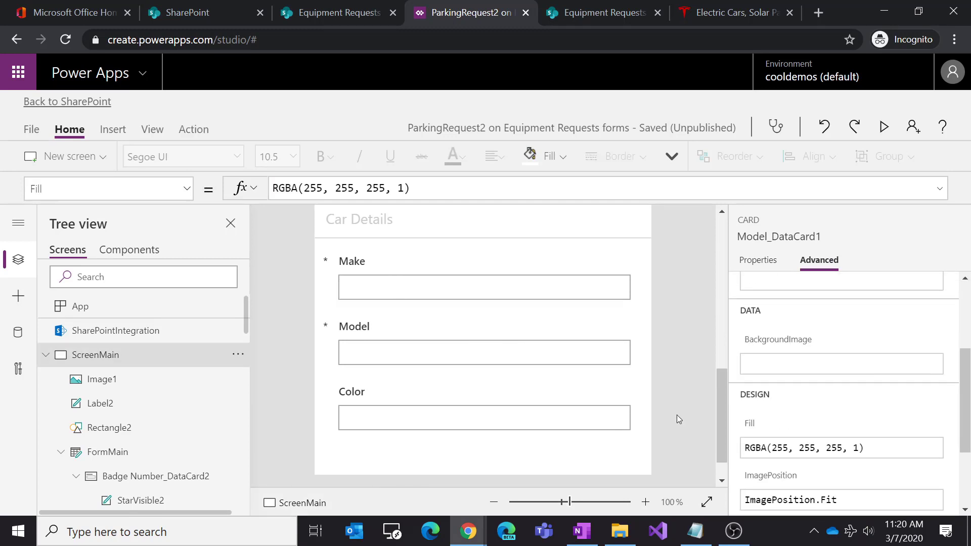
Step: Unlock the Color card under Car Details and set its Required property to true
{"action": "left_click", "coordinate": [550, 427]}
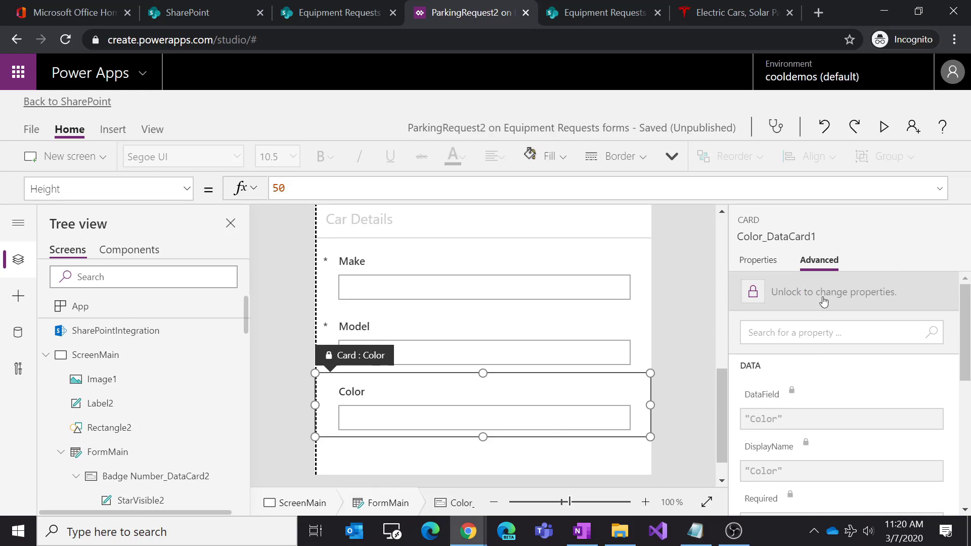
{"action": "left_click", "coordinate": [825, 296]}
{"action": "scroll", "coordinate": [809, 369], "scroll_direction": "down", "scroll_amount": 2}
{"action": "left_click", "coordinate": [761, 409]}
{"action": "double_click", "coordinate": [760, 409]}
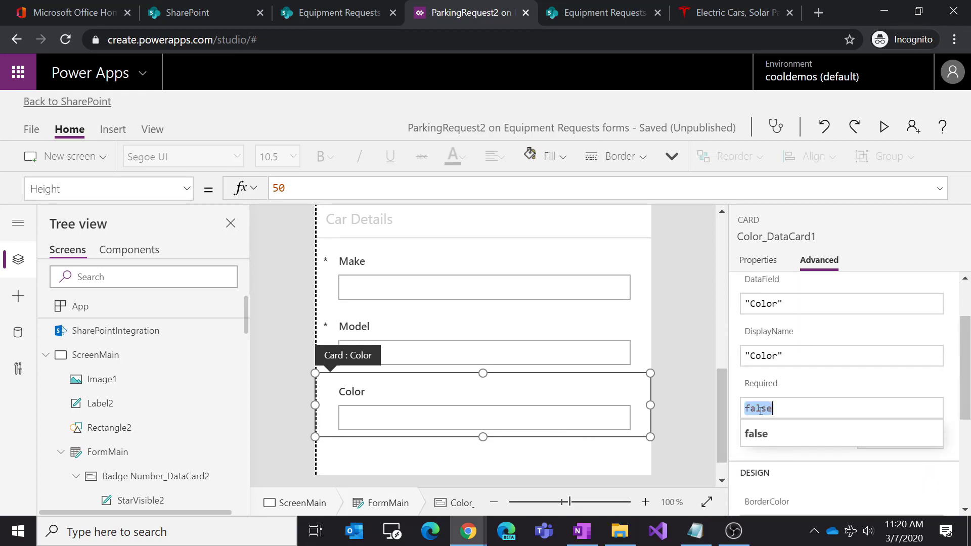
{"action": "type", "text": "true"}
{"action": "left_click", "coordinate": [682, 420]}
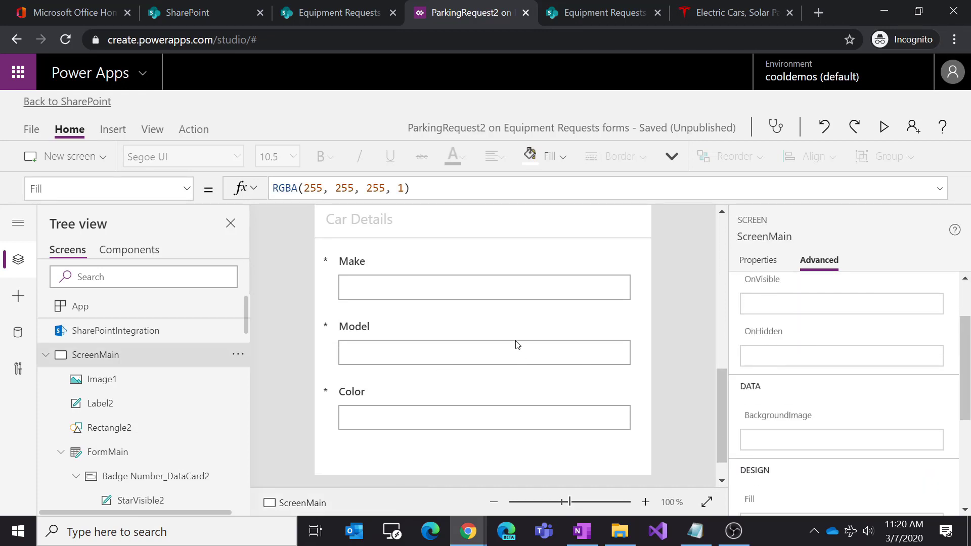
Step: Save the ParkingRequest2 form and publish it to SharePoint
{"action": "scroll", "coordinate": [518, 345], "scroll_direction": "up", "scroll_amount": 5}
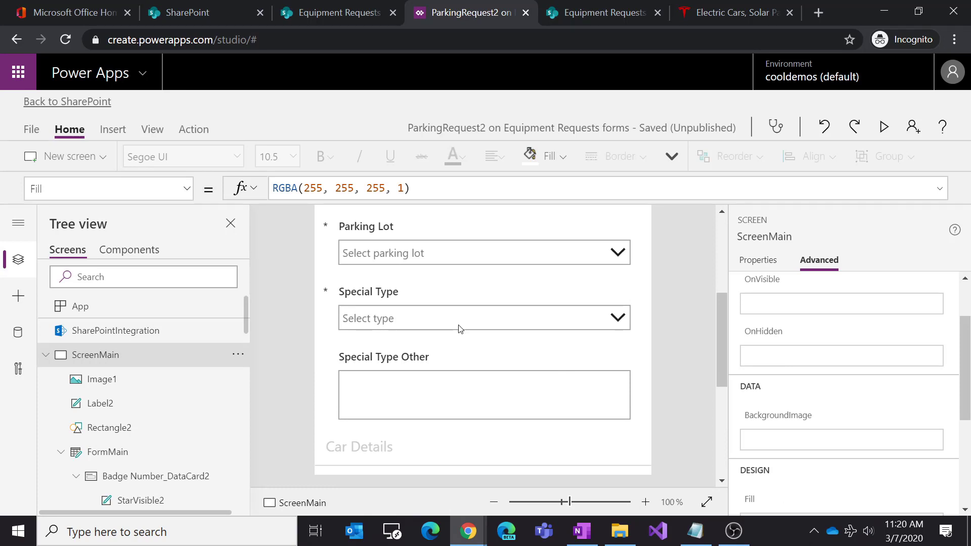
{"action": "left_click", "coordinate": [32, 130]}
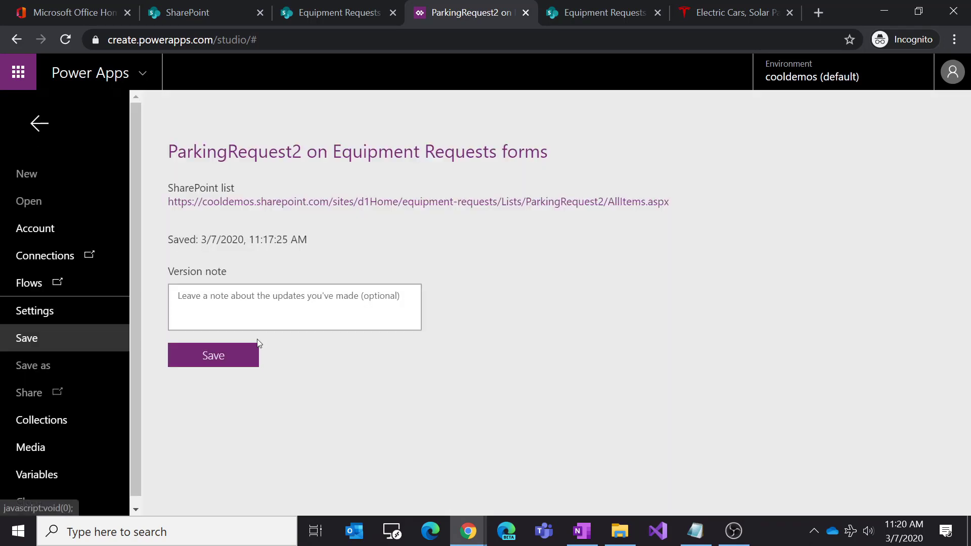
{"action": "left_click", "coordinate": [232, 354]}
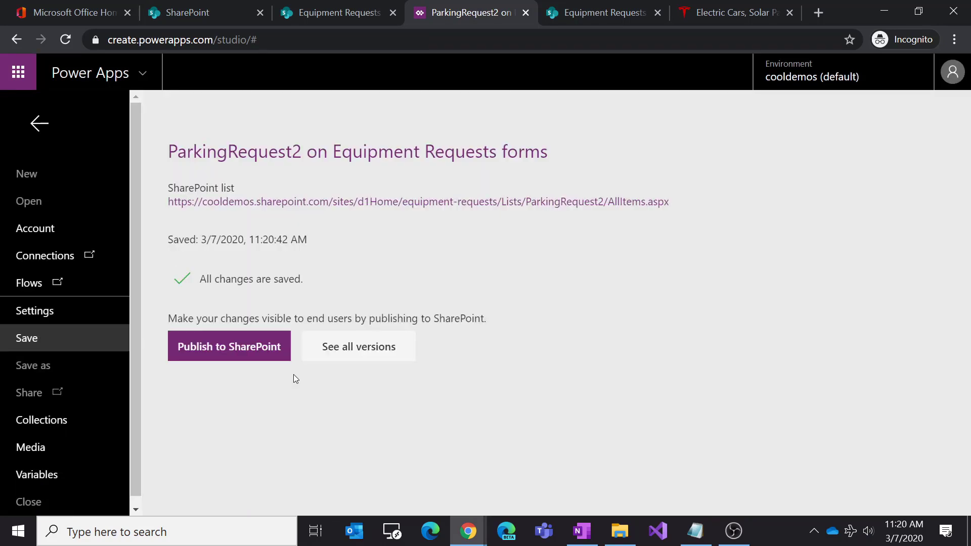
{"action": "left_click", "coordinate": [249, 353]}
{"action": "left_click", "coordinate": [611, 335]}
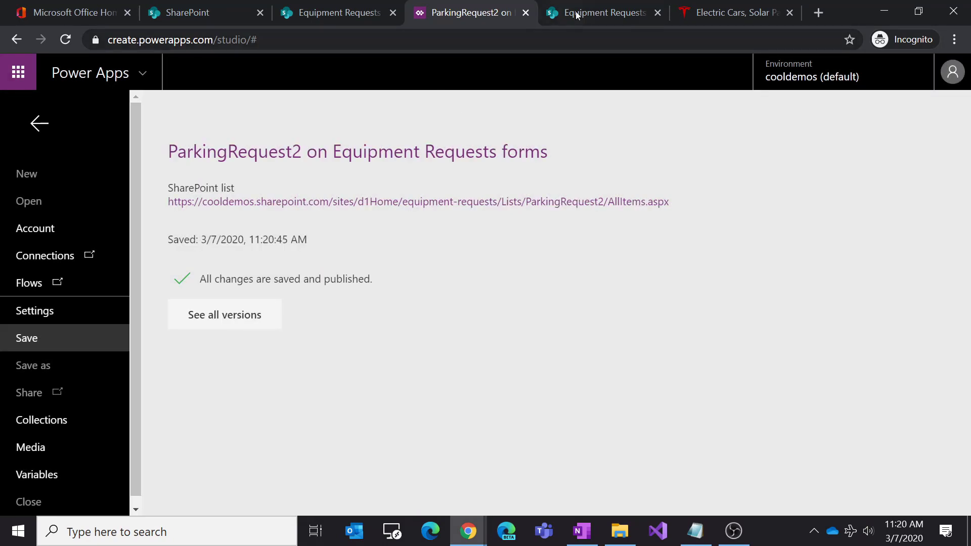
Step: Switch to the ParkingRequest2 list in SharePoint, reload it and open the vcxbcv item for editing
{"action": "left_click", "coordinate": [579, 14]}
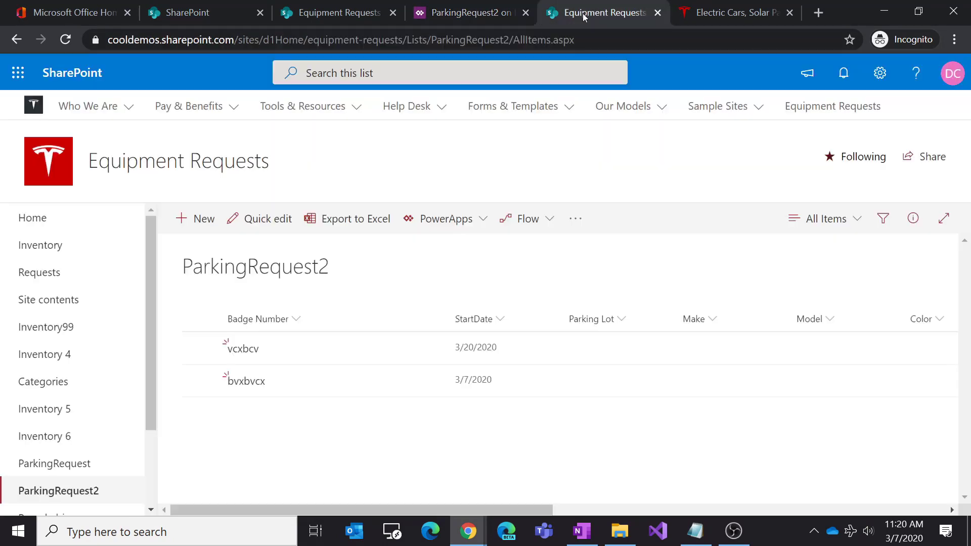
{"action": "key", "text": "F5"}
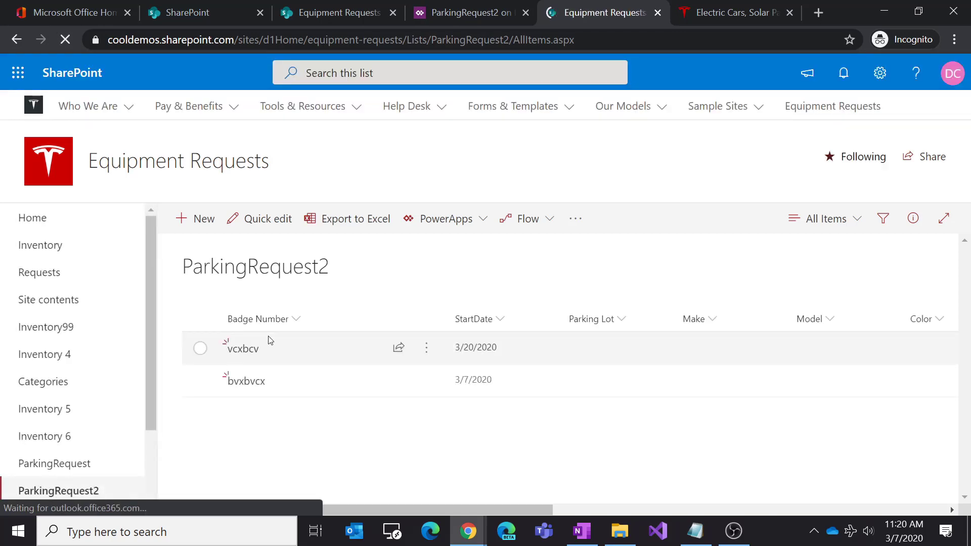
{"action": "left_click", "coordinate": [246, 350]}
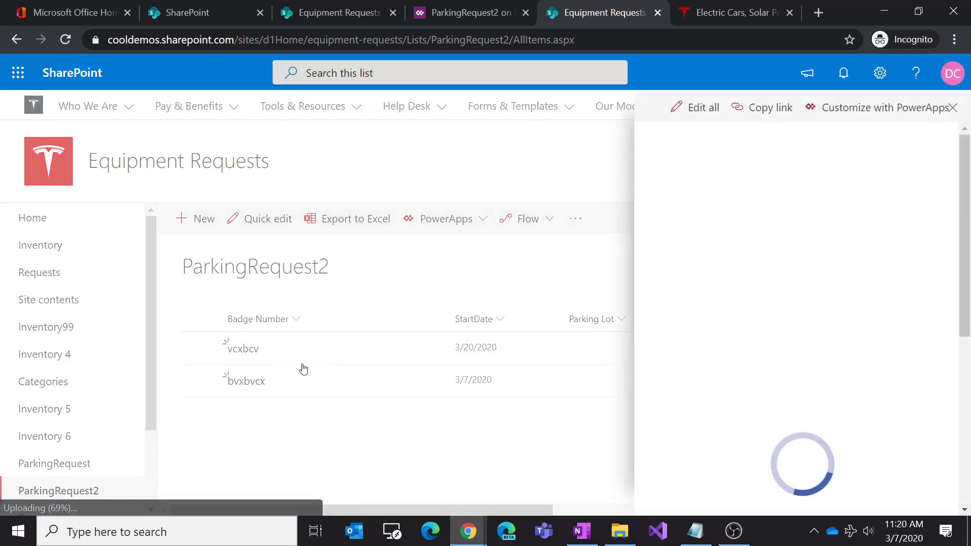
{"action": "left_click", "coordinate": [802, 366]}
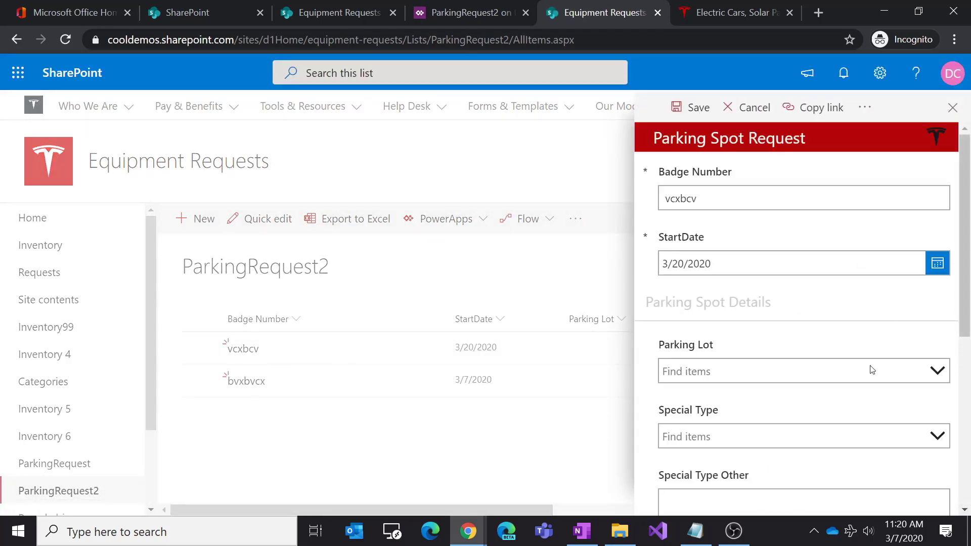
{"action": "key", "text": "F5"}
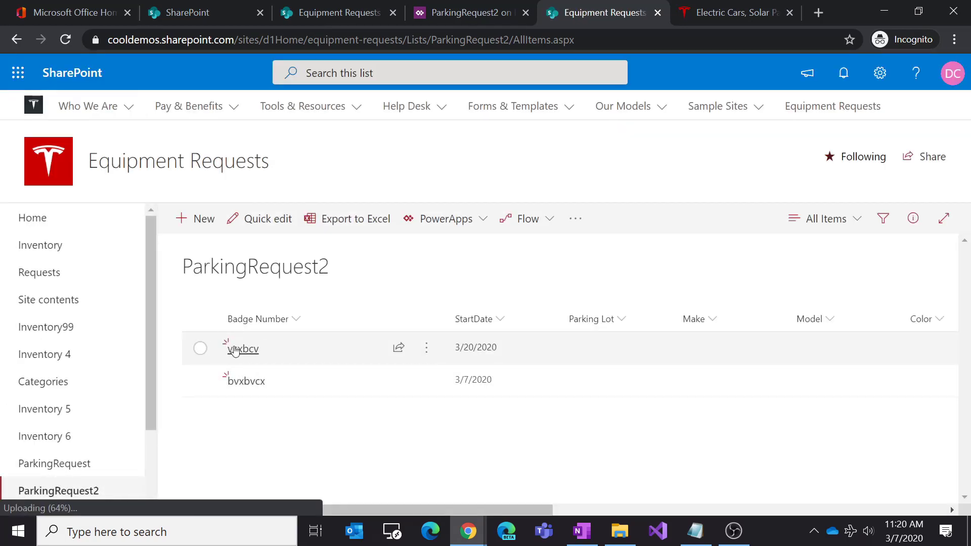
{"action": "left_click", "coordinate": [248, 349]}
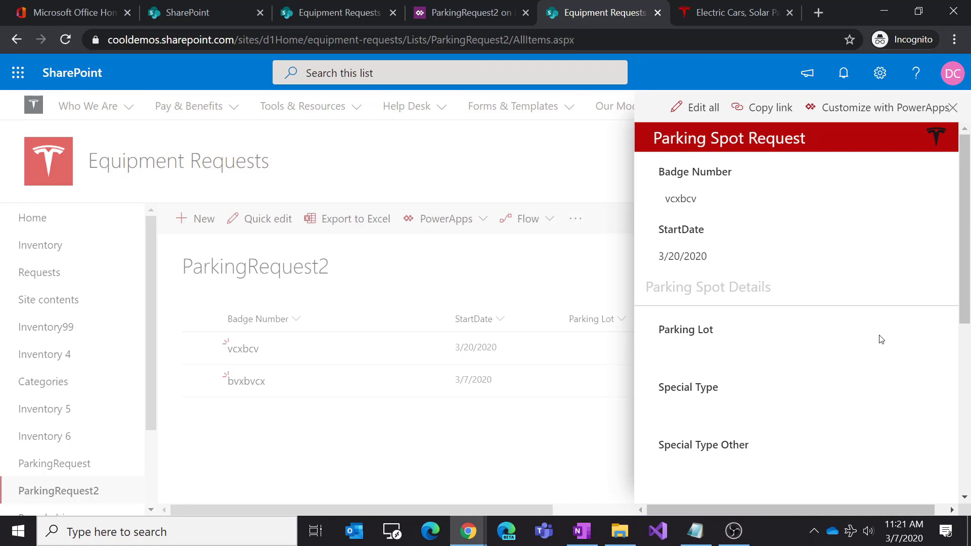
{"action": "left_click", "coordinate": [703, 107]}
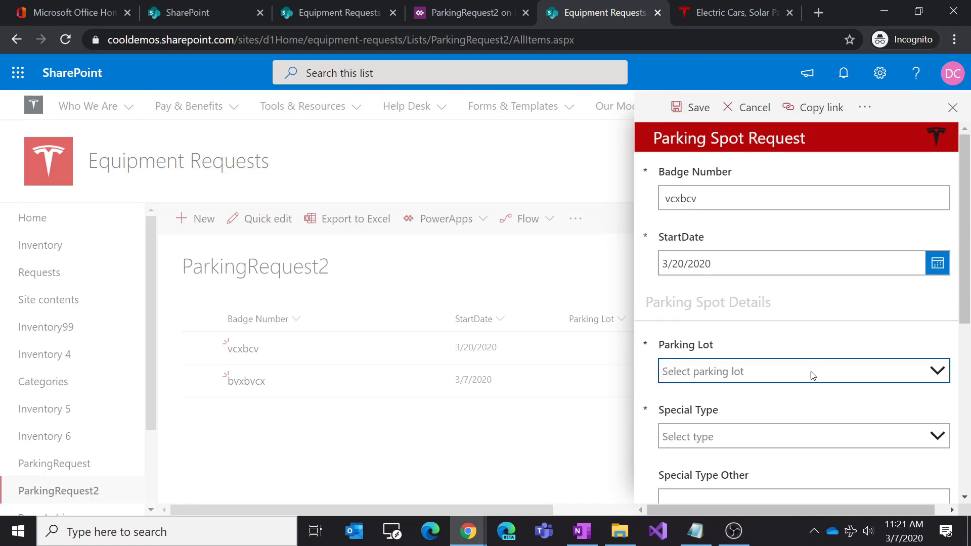
Step: Check which fields of the request form are marked required and try to save the item with the empty ones unfilled
{"action": "scroll", "coordinate": [814, 367], "scroll_direction": "down", "scroll_amount": 7}
{"action": "scroll", "coordinate": [824, 349], "scroll_direction": "up", "scroll_amount": 7}
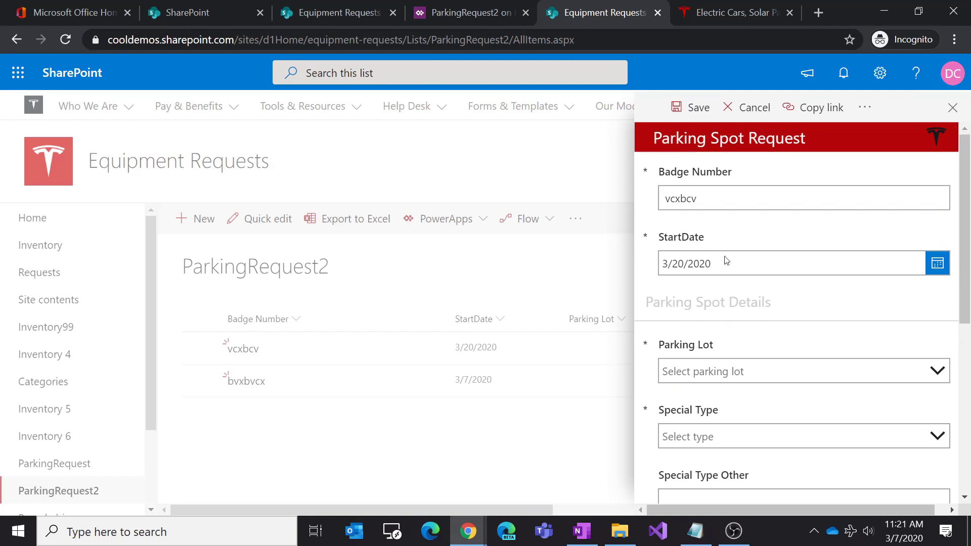
{"action": "scroll", "coordinate": [727, 261], "scroll_direction": "down", "scroll_amount": 7}
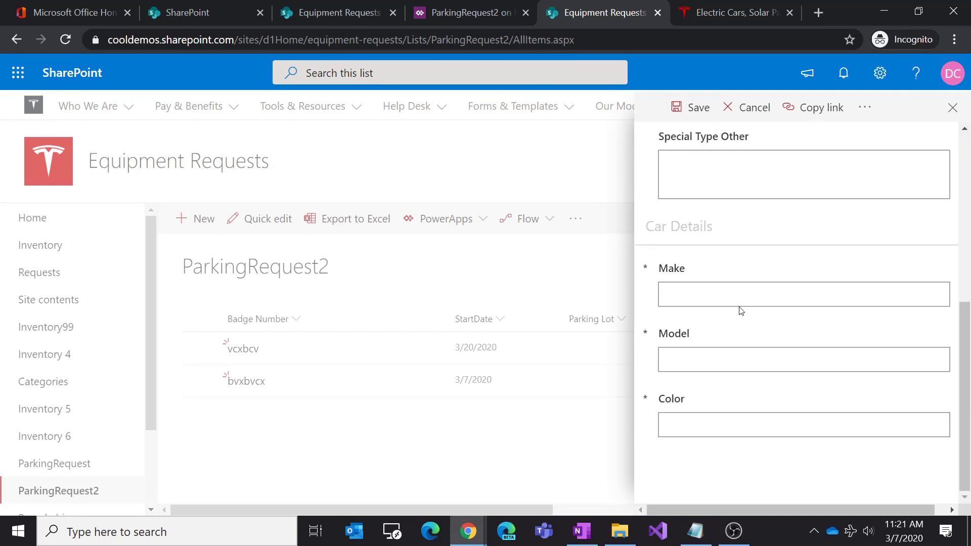
{"action": "scroll", "coordinate": [739, 312], "scroll_direction": "up", "scroll_amount": 6}
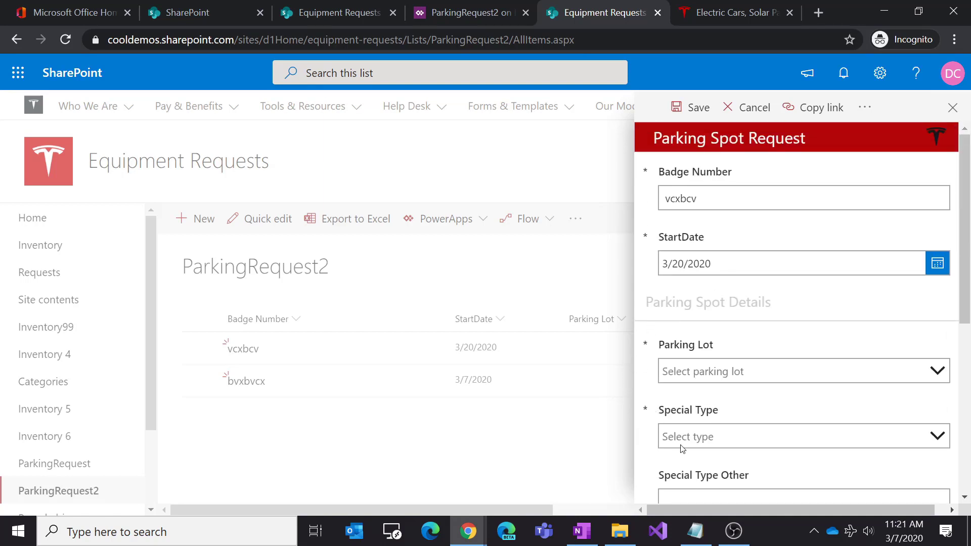
{"action": "left_click", "coordinate": [698, 107]}
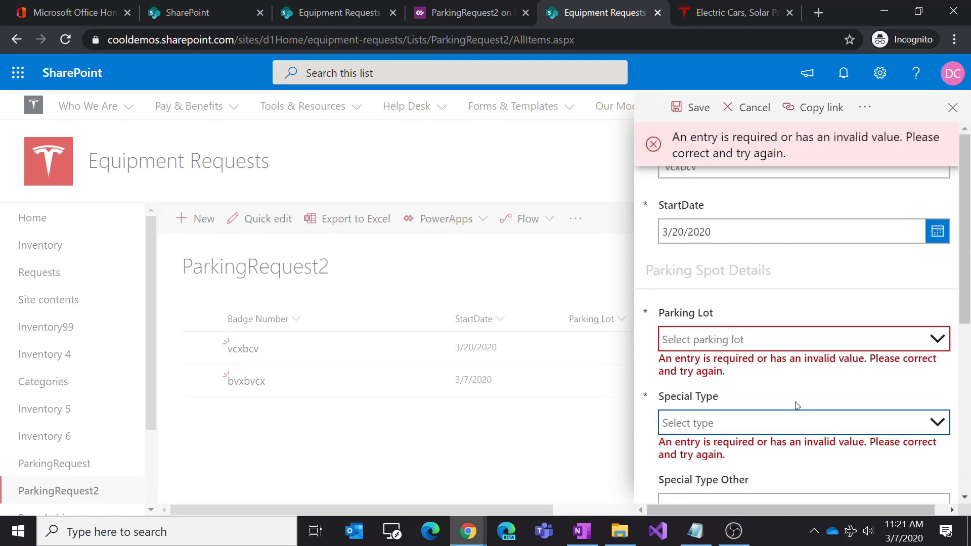
Step: Choose North Red as the Parking Lot and Handicap as the Special Type
{"action": "left_click", "coordinate": [730, 340]}
{"action": "left_click", "coordinate": [711, 407]}
{"action": "left_click", "coordinate": [742, 423]}
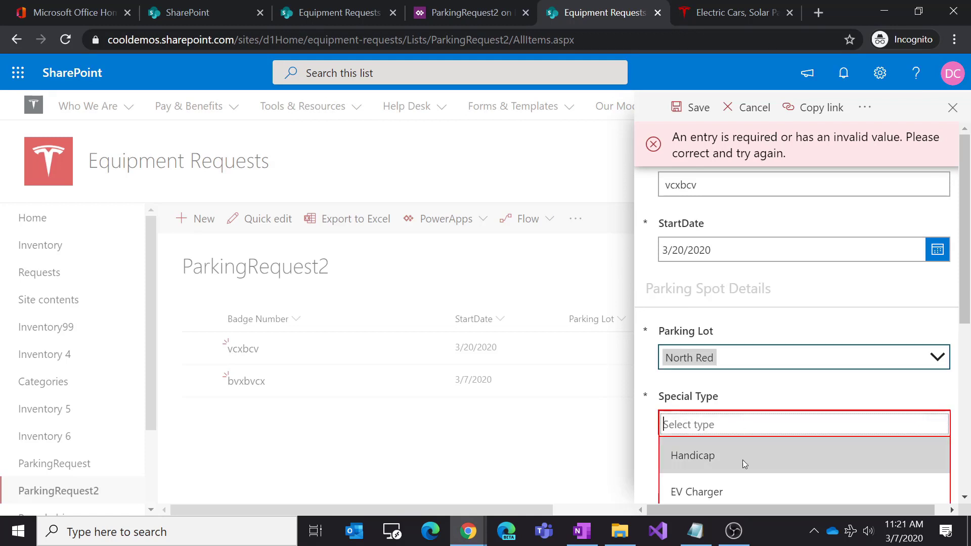
{"action": "left_click", "coordinate": [743, 460]}
Step: Fill in Make with adsa, Model with dsa and Color with dsa, and save the item
{"action": "scroll", "coordinate": [743, 460], "scroll_direction": "down", "scroll_amount": 4}
{"action": "left_click", "coordinate": [721, 409]}
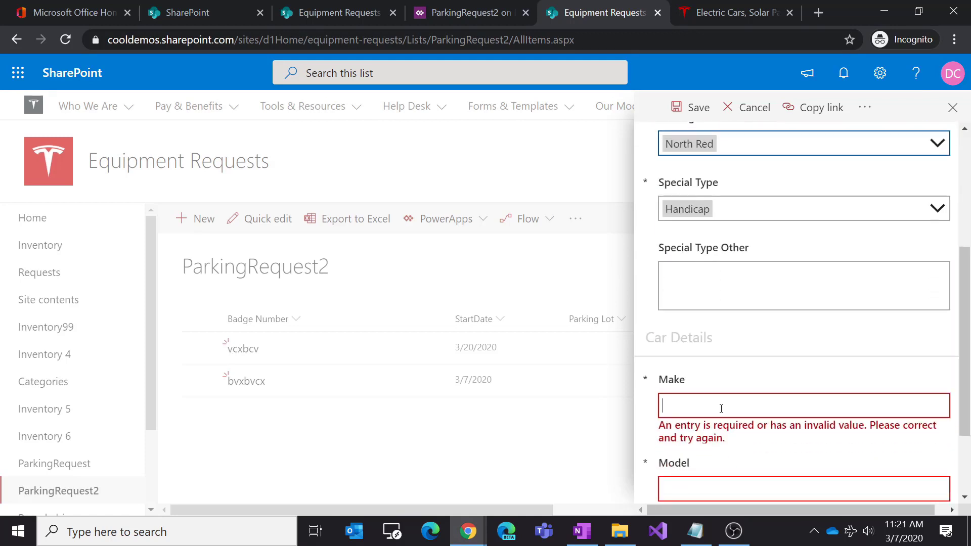
{"action": "type", "text": "adsa"}
{"action": "left_click", "coordinate": [733, 488]}
{"action": "type", "text": "dsa"}
{"action": "scroll", "coordinate": [728, 479], "scroll_direction": "down", "scroll_amount": 3}
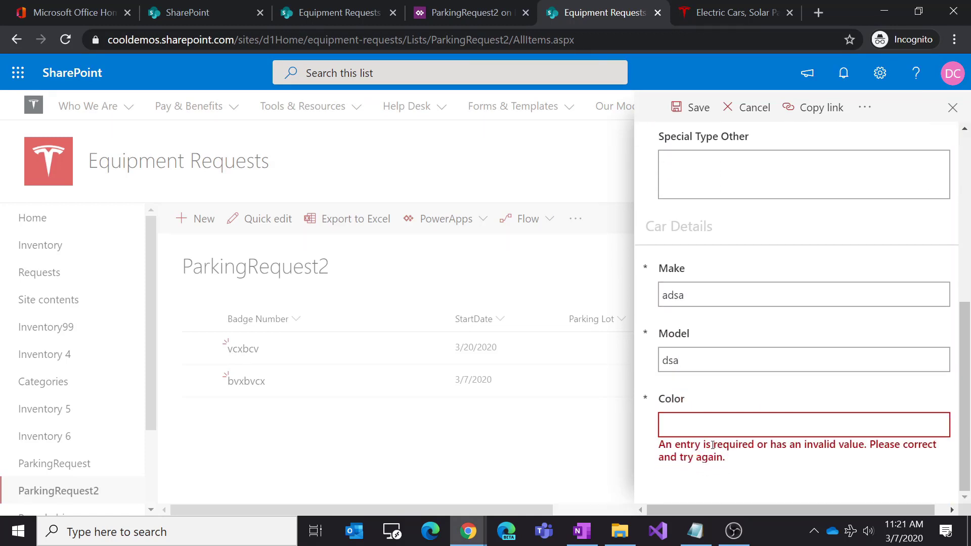
{"action": "left_click", "coordinate": [717, 433]}
{"action": "type", "text": "dsa"}
{"action": "scroll", "coordinate": [717, 433], "scroll_direction": "up", "scroll_amount": 10}
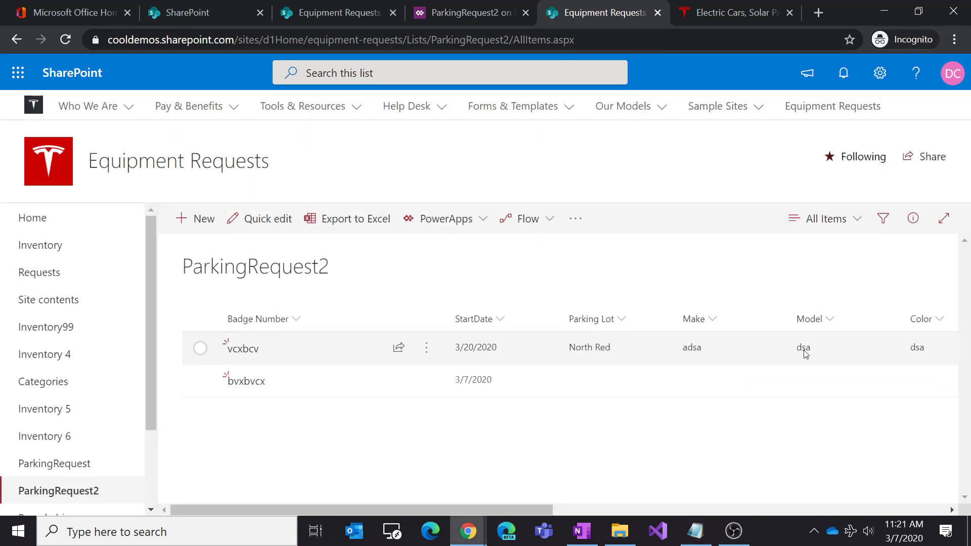
Step: Switch back to Power Apps and return to the form canvas to review the Special Type and Special Type Other fields
{"action": "left_click", "coordinate": [455, 15]}
{"action": "left_click", "coordinate": [44, 124]}
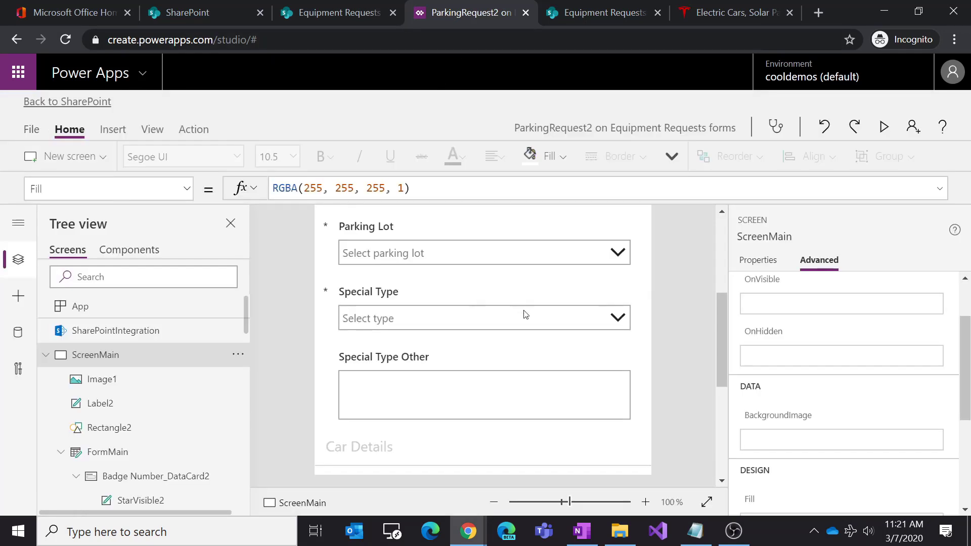
{"action": "scroll", "coordinate": [545, 325], "scroll_direction": "up", "scroll_amount": 5}
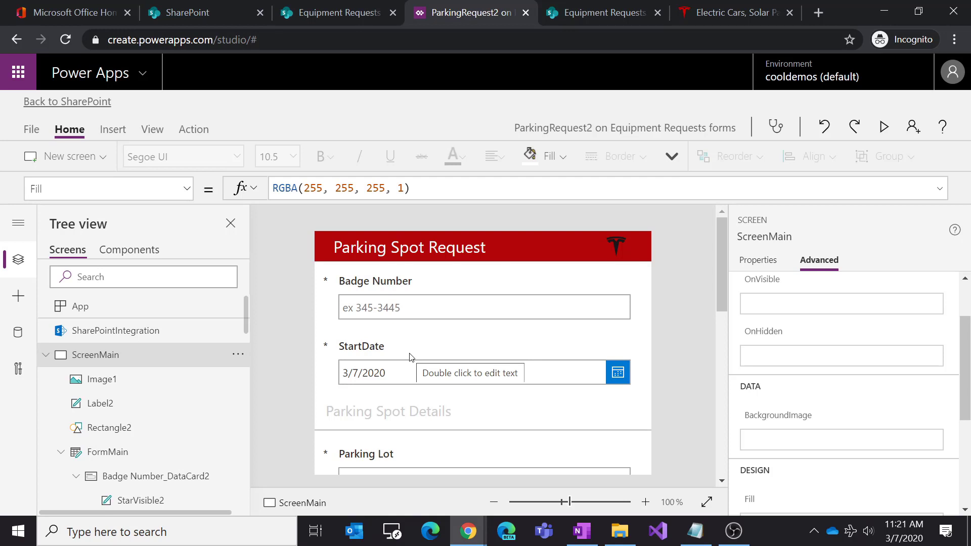
{"action": "scroll", "coordinate": [471, 350], "scroll_direction": "down", "scroll_amount": 2}
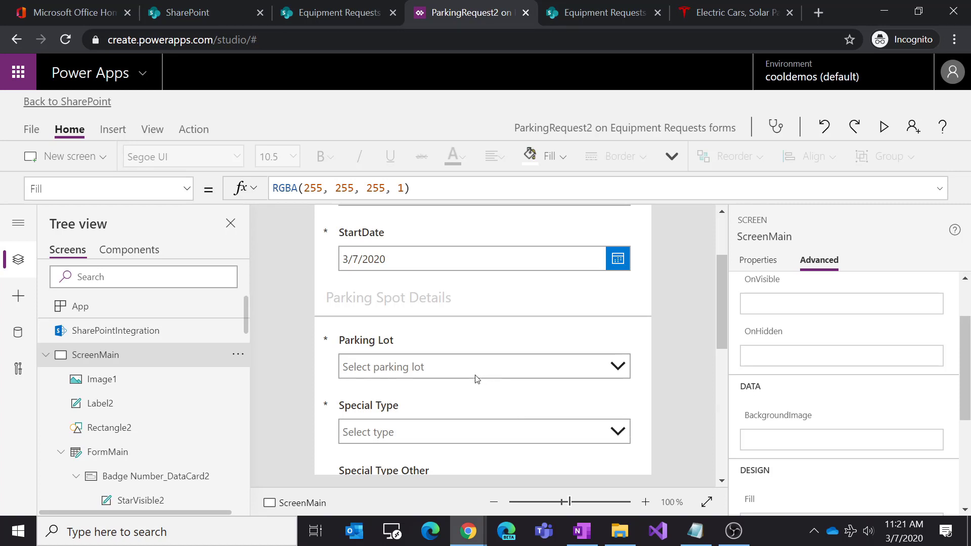
{"action": "scroll", "coordinate": [480, 378], "scroll_direction": "down", "scroll_amount": 4}
{"action": "scroll", "coordinate": [464, 371], "scroll_direction": "up", "scroll_amount": 2}
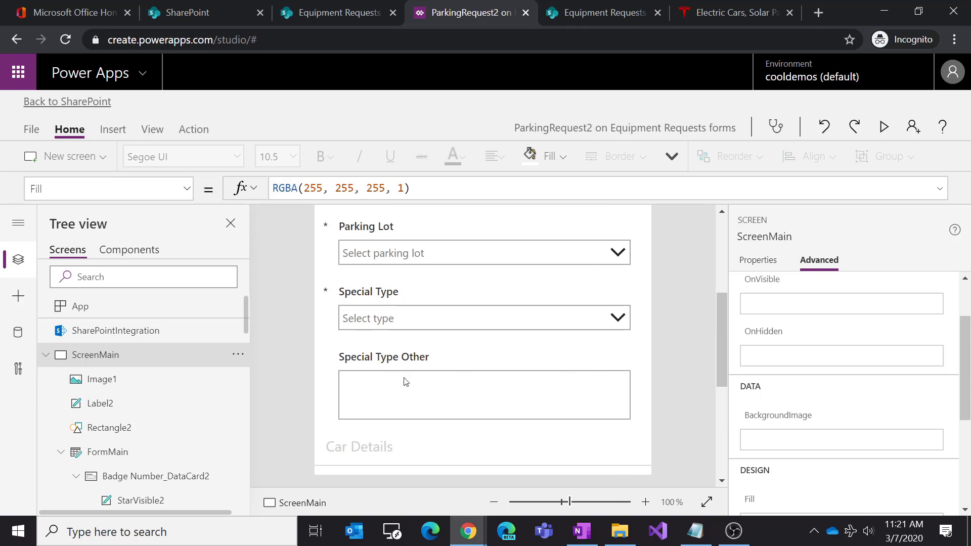
Step: Try EV Charger and Tesla Charger as the Special Type, and select the Special Type Other card
{"action": "left_click", "coordinate": [423, 325]}
{"action": "left_click", "coordinate": [426, 390]}
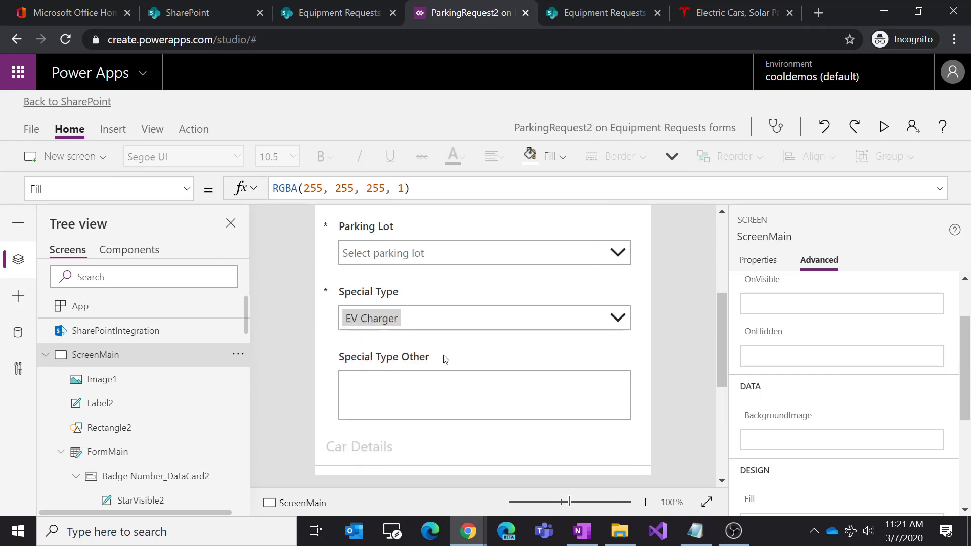
{"action": "left_click", "coordinate": [467, 329]}
{"action": "left_click", "coordinate": [443, 453]}
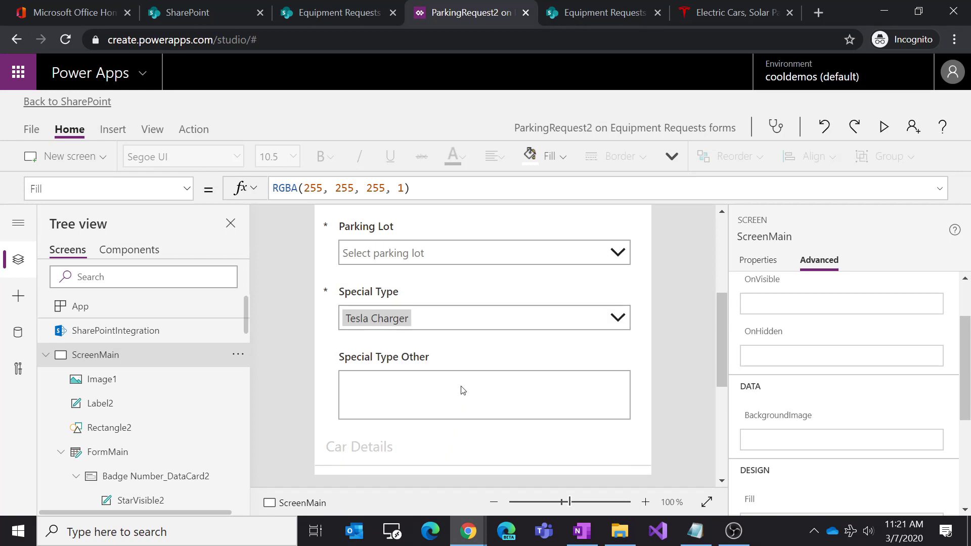
{"action": "left_click", "coordinate": [418, 405]}
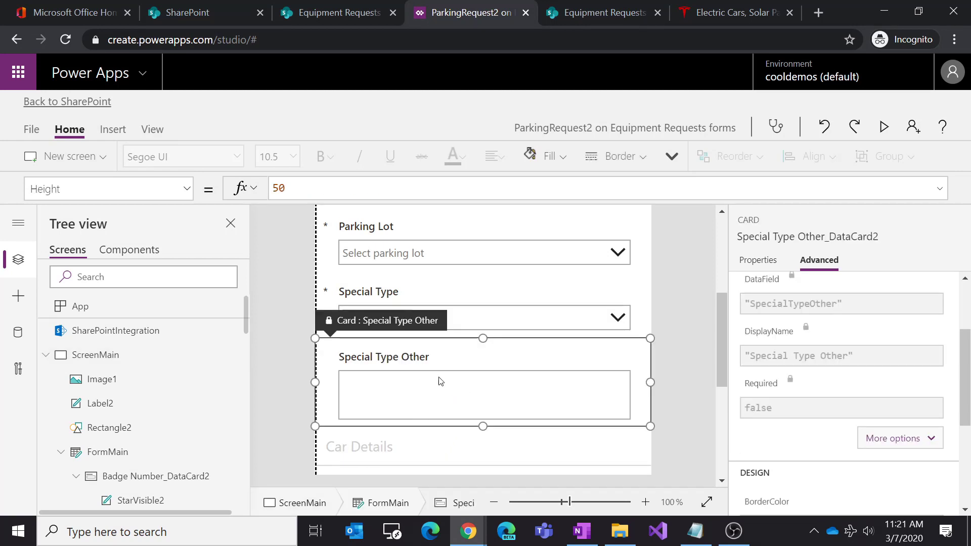
Step: Choose Other as the Special Type in the form
{"action": "left_click", "coordinate": [455, 316]}
{"action": "scroll", "coordinate": [444, 416], "scroll_direction": "down", "scroll_amount": 2}
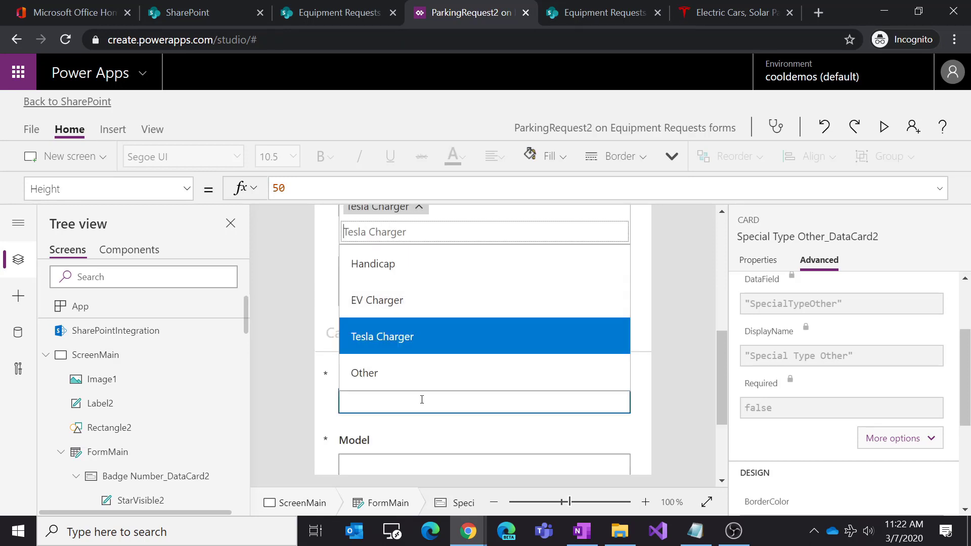
{"action": "left_click", "coordinate": [422, 385]}
{"action": "scroll", "coordinate": [438, 344], "scroll_direction": "up", "scroll_amount": 2}
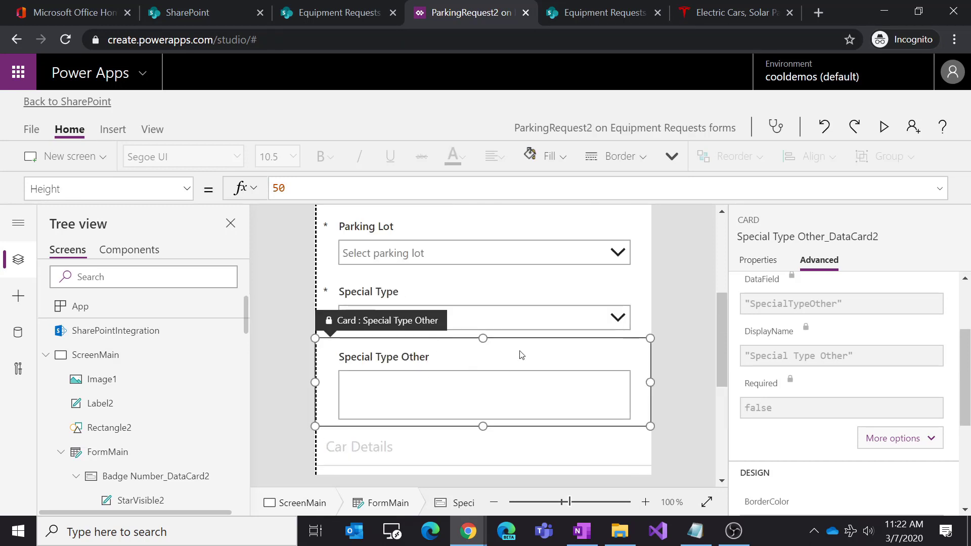
Step: Rename the combo box inside the Special Type card to vSpecialType
{"action": "left_click", "coordinate": [514, 325]}
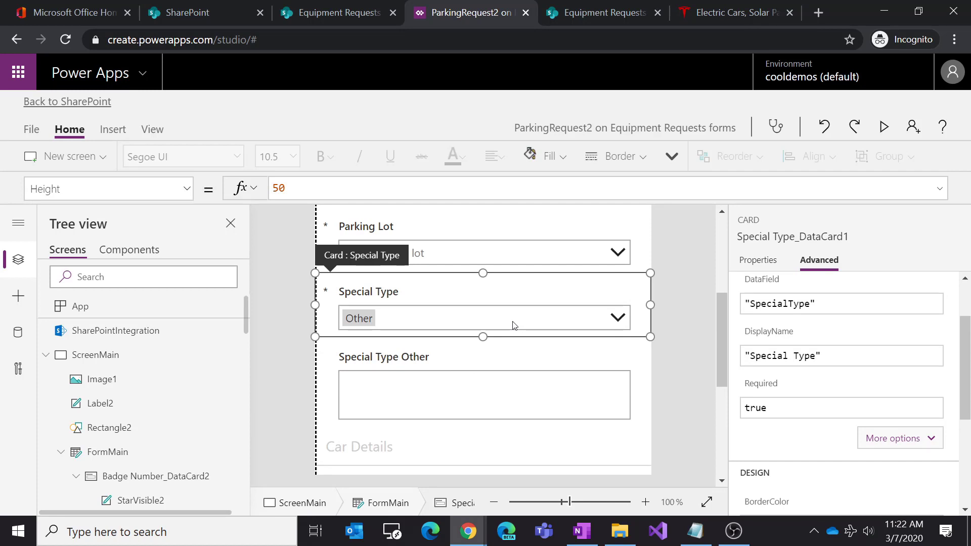
{"action": "left_click", "coordinate": [515, 325]}
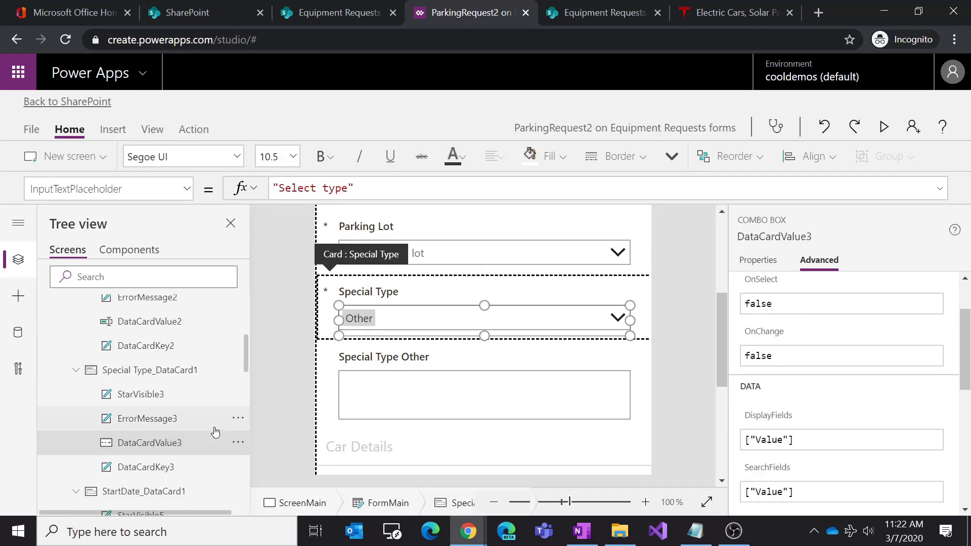
{"action": "scroll", "coordinate": [215, 432], "scroll_direction": "down", "scroll_amount": 1}
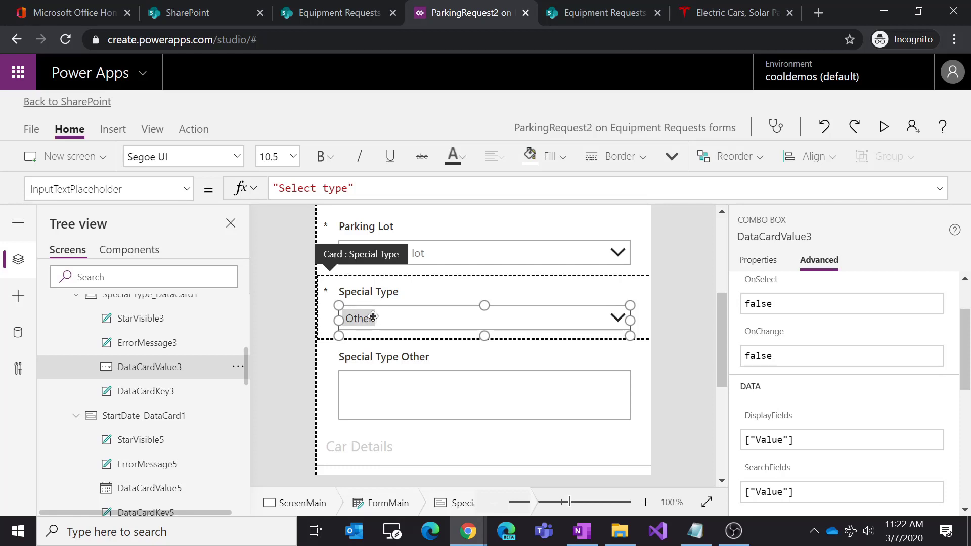
{"action": "left_click", "coordinate": [237, 367]}
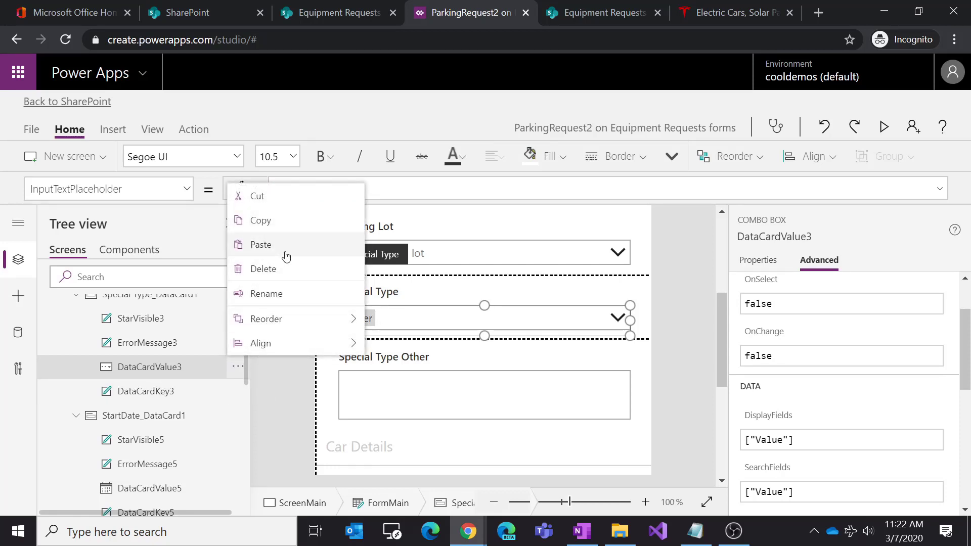
{"action": "left_click", "coordinate": [275, 293]}
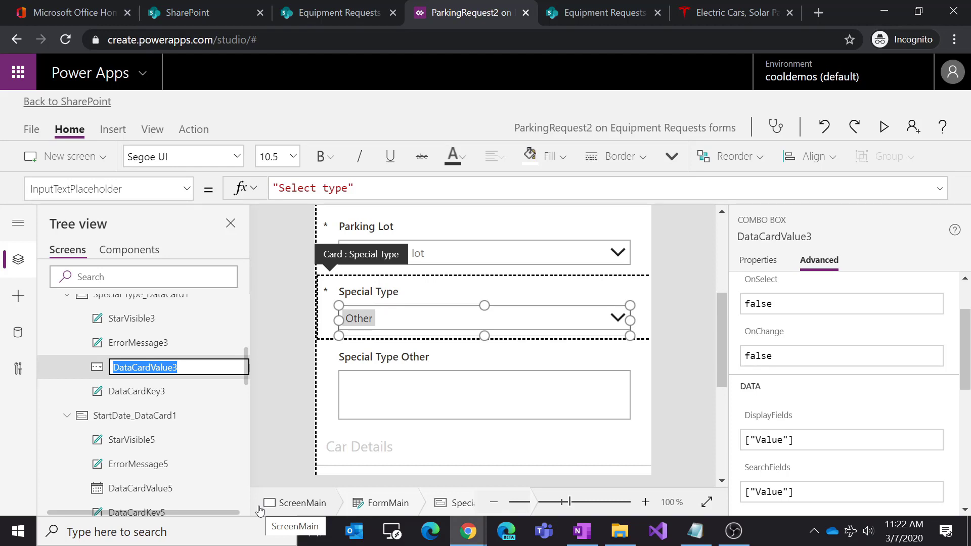
{"action": "type", "text": "V"}
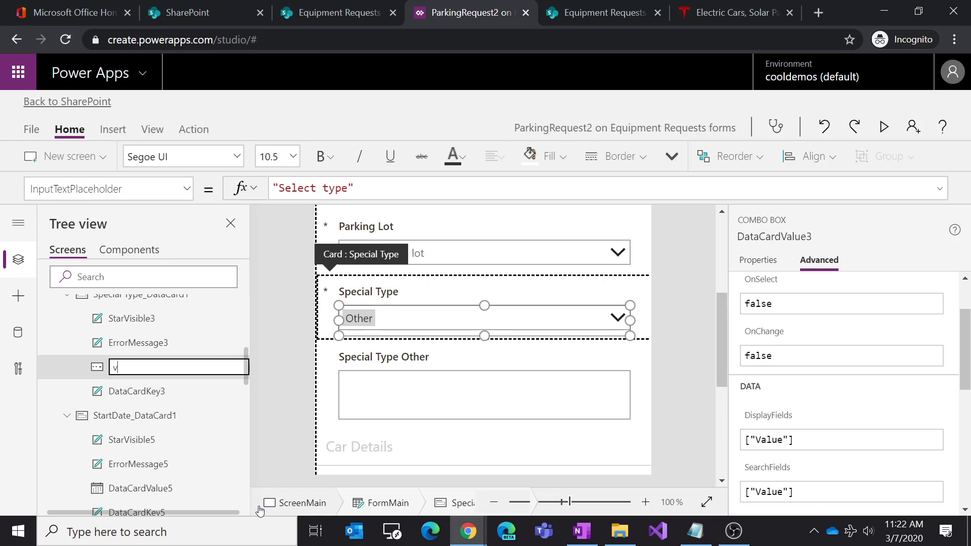
{"action": "scroll", "coordinate": [193, 389], "scroll_direction": "up", "scroll_amount": 1}
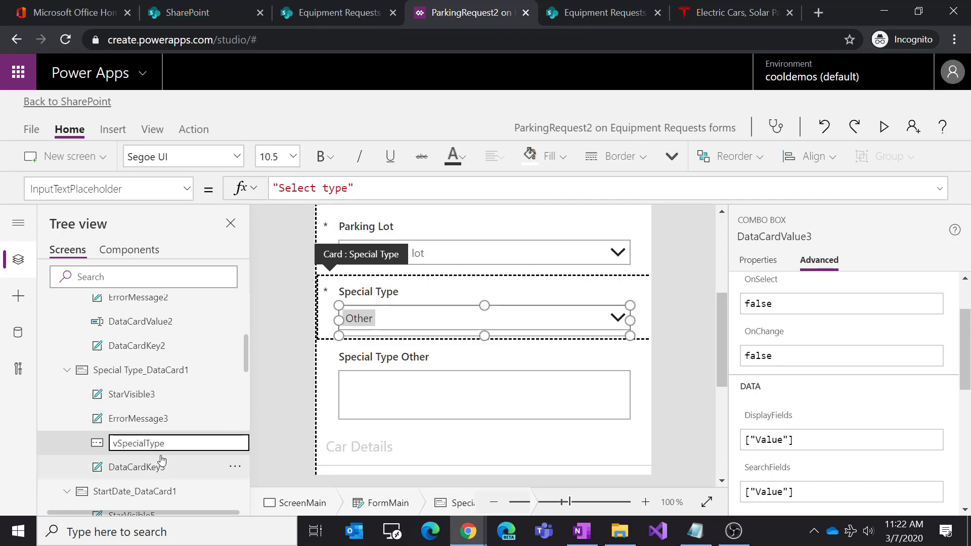
{"action": "key", "text": "Return"}
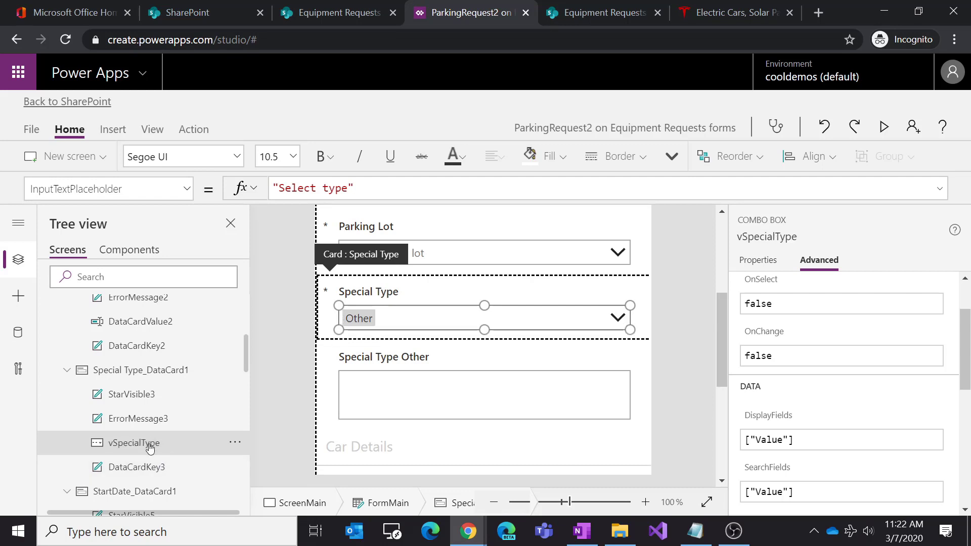
Step: Set the Visible property of the Special Type Other card to vSpecialType.Selected.Value = "Other"
{"action": "left_click", "coordinate": [357, 396]}
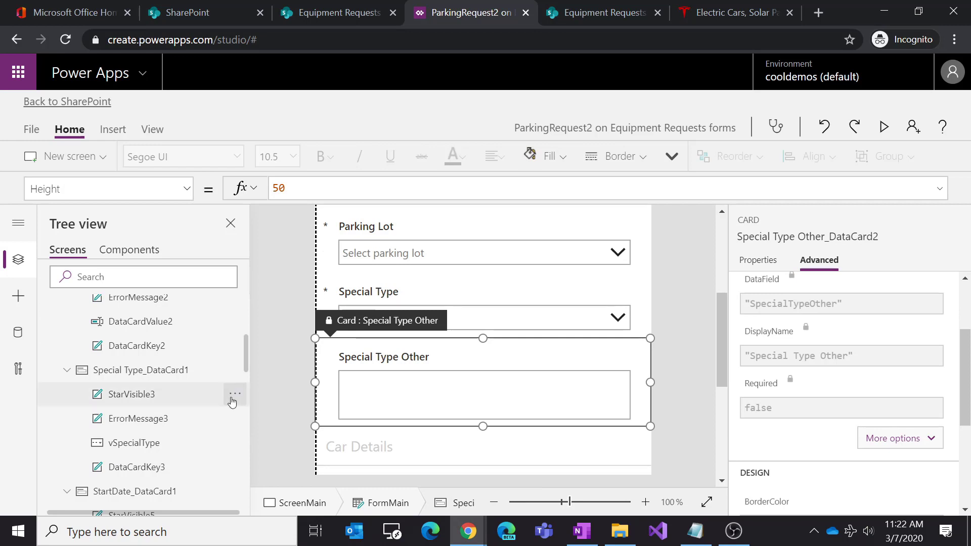
{"action": "left_click", "coordinate": [184, 190]}
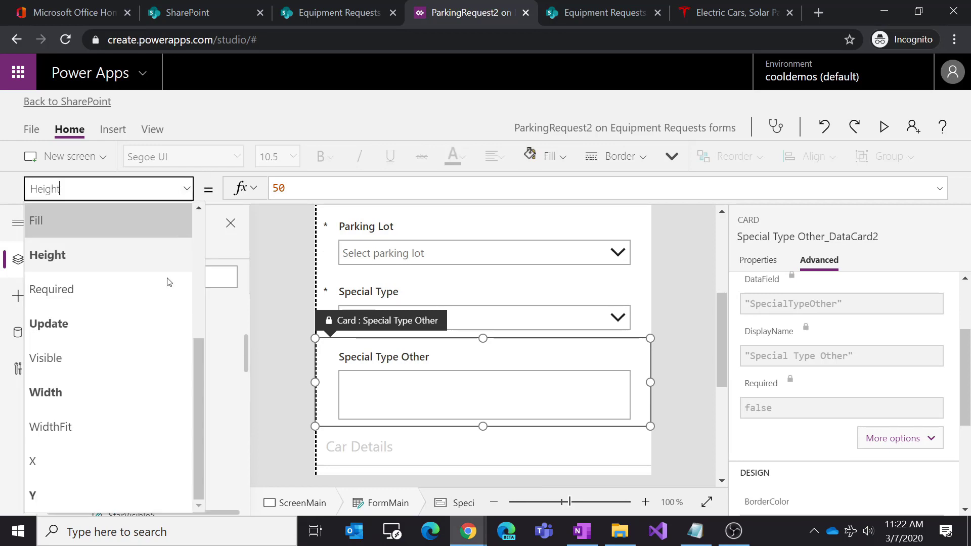
{"action": "left_click", "coordinate": [121, 358]}
{"action": "left_click", "coordinate": [281, 189]}
{"action": "double_click", "coordinate": [282, 190]}
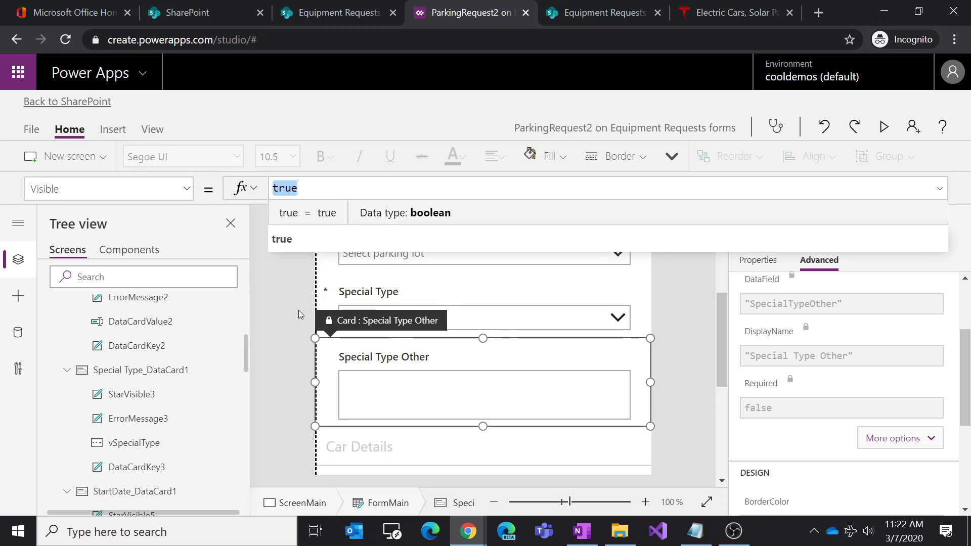
{"action": "type", "text": "vSpecialType."}
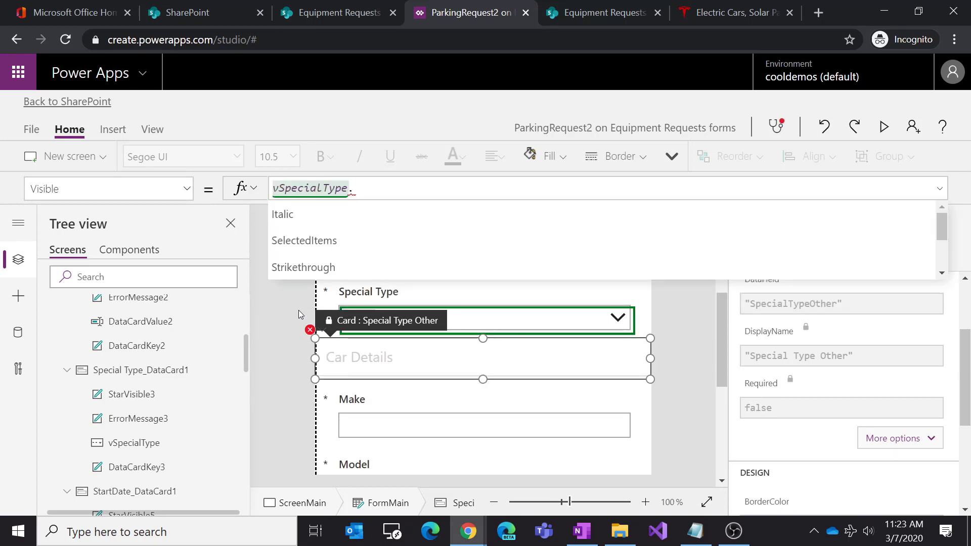
{"action": "type", "text": "v"}
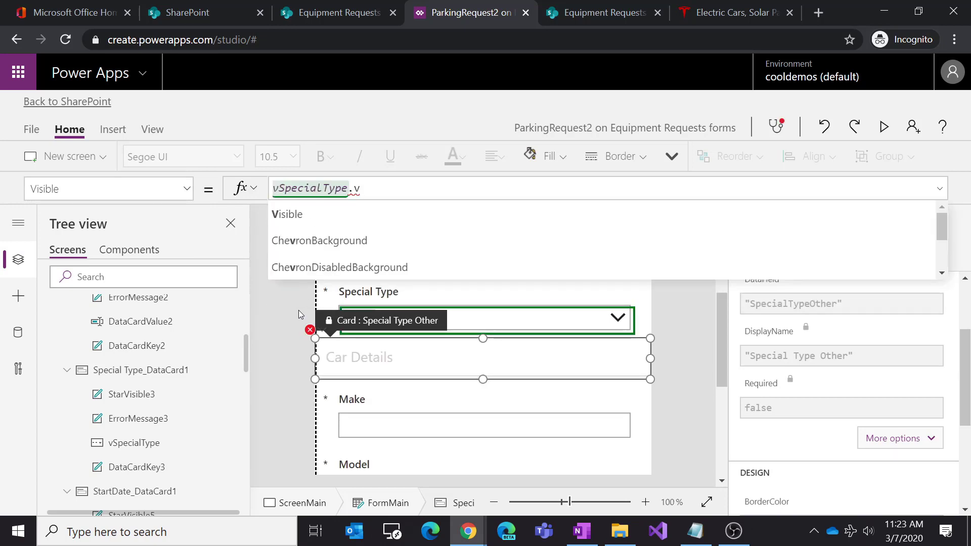
{"action": "type", "text": "a"}
{"action": "key", "text": "BackSpace"}
{"action": "key", "text": "BackSpace"}
{"action": "type", "text": "e"}
{"action": "key", "text": "BackSpace"}
{"action": "type", "text": "sel"}
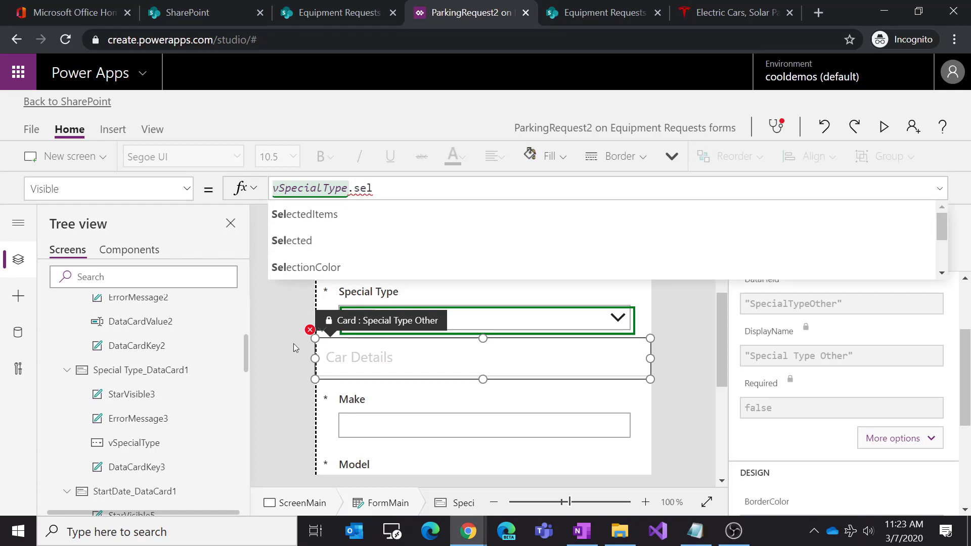
{"action": "left_click", "coordinate": [339, 243]}
{"action": "type", "text": ".v"}
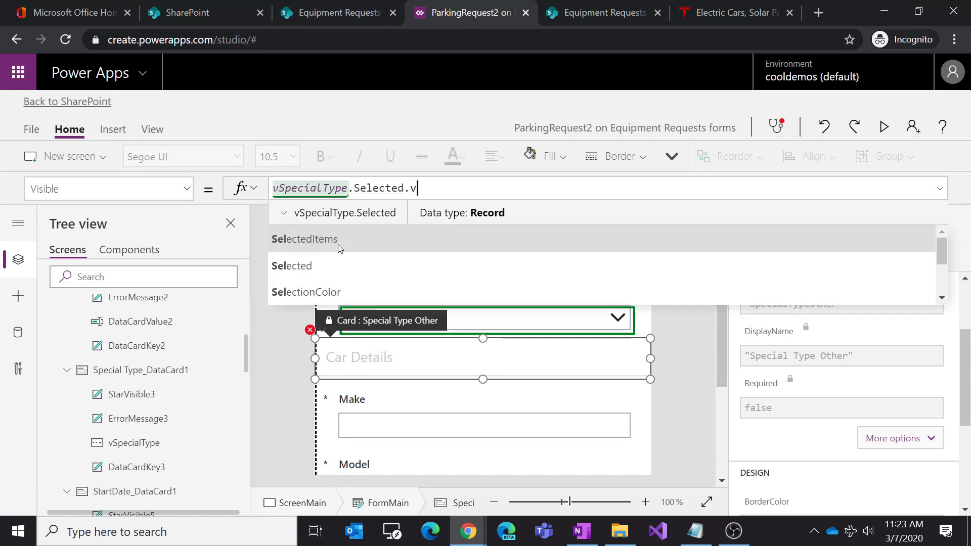
{"action": "key", "text": "Tab"}
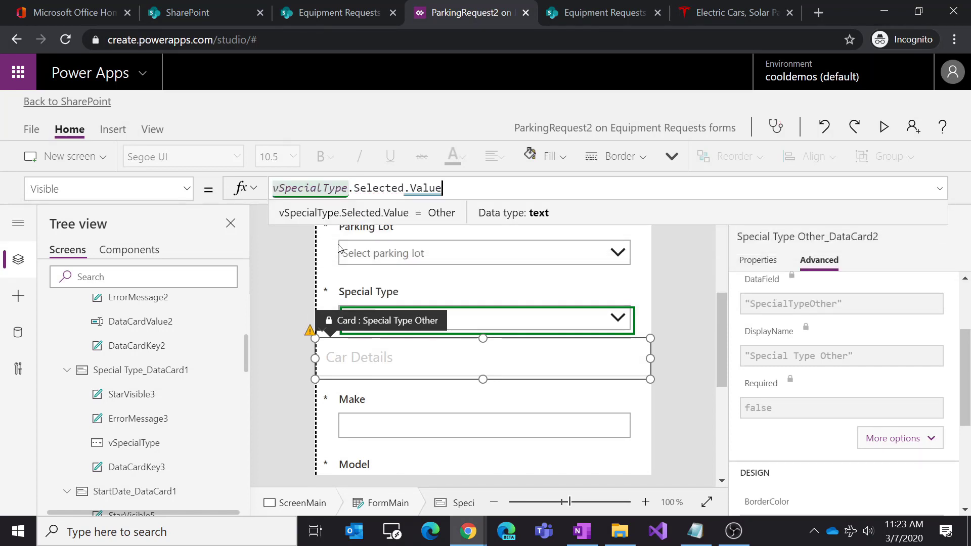
{"action": "type", "text": "="}
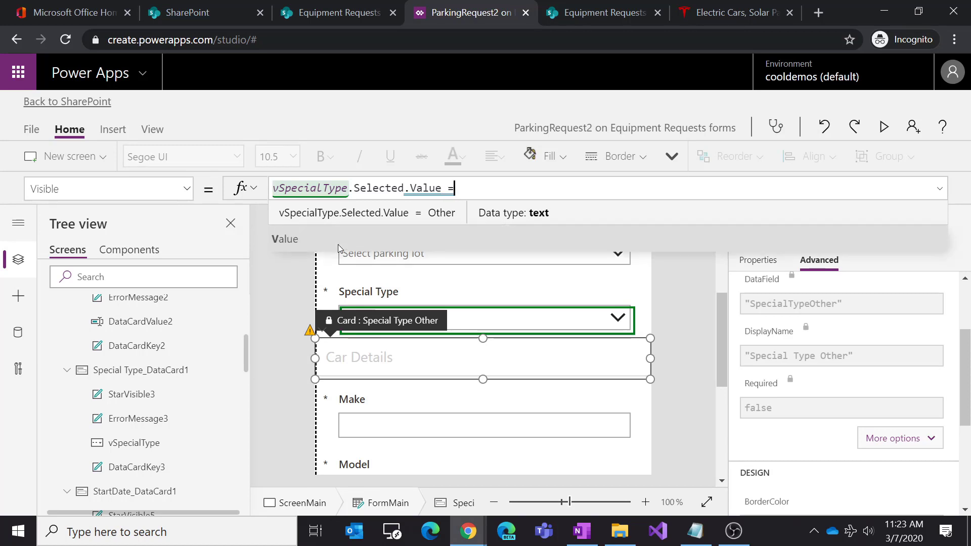
{"action": "type", "text": " \"Other\""}
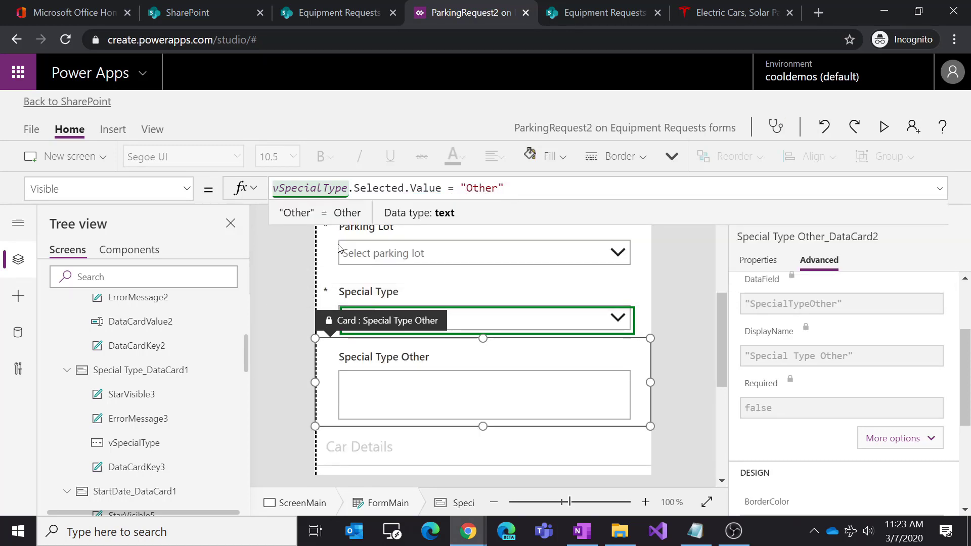
{"action": "left_click", "coordinate": [719, 294]}
Step: Test the visibility rule on the canvas by choosing Handicap and EV Charger as the Special Type
{"action": "left_click", "coordinate": [616, 326]}
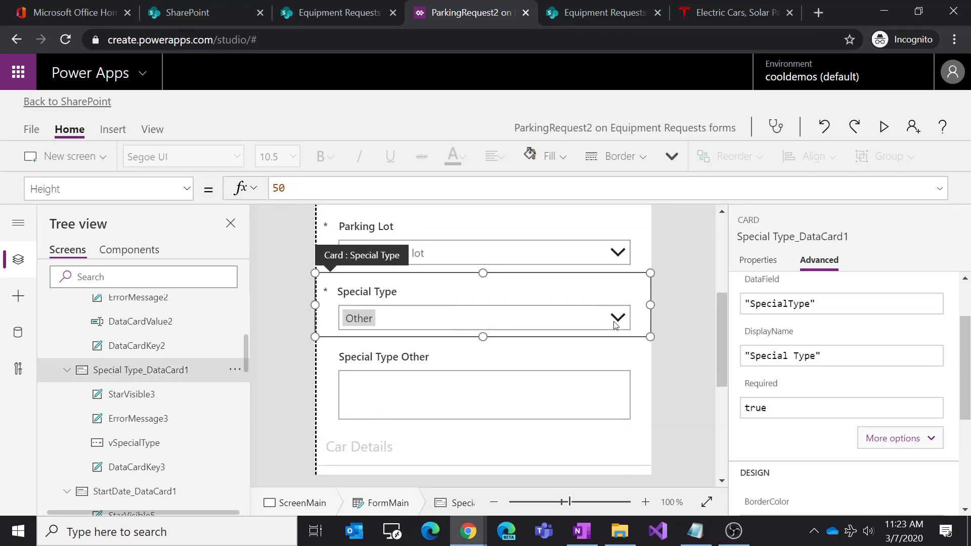
{"action": "left_click", "coordinate": [617, 321]}
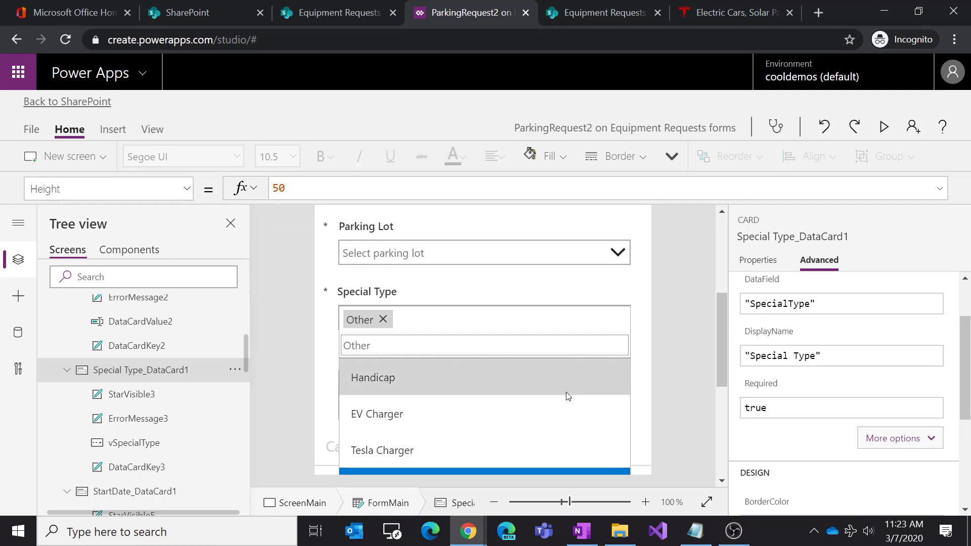
{"action": "left_click", "coordinate": [568, 395]}
{"action": "left_click", "coordinate": [619, 319]}
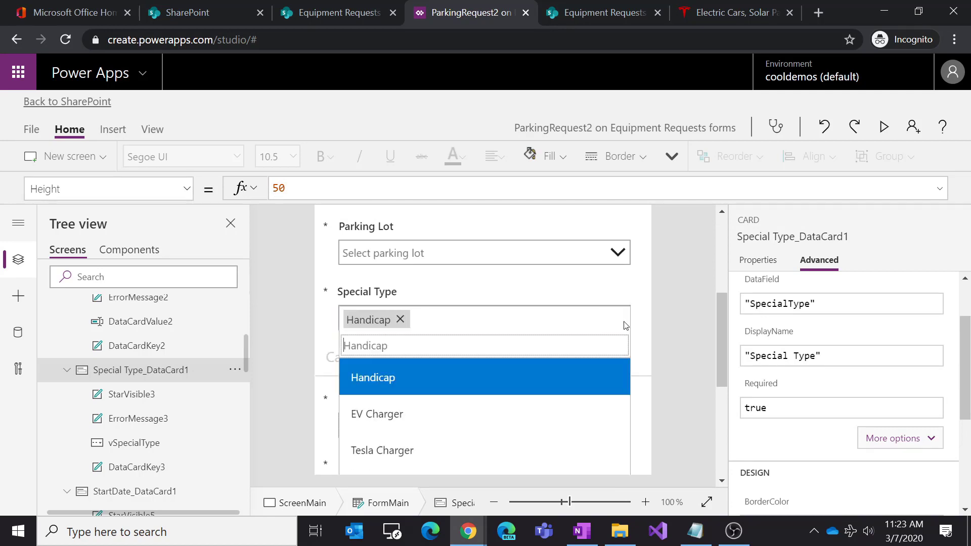
{"action": "left_click", "coordinate": [552, 419]}
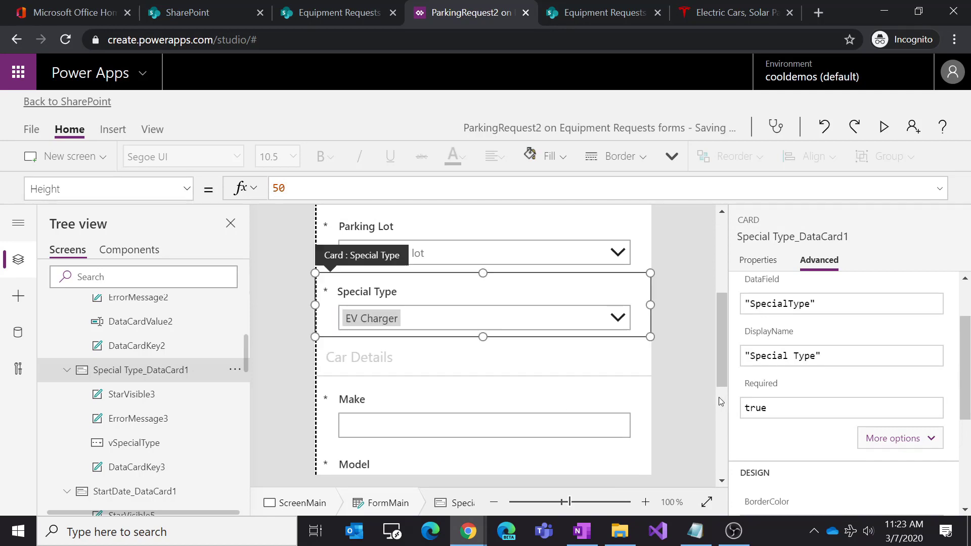
Step: Switch the Special Type back to Other to check the Special Type Other card's visibility
{"action": "left_click", "coordinate": [618, 320]}
{"action": "scroll", "coordinate": [542, 435], "scroll_direction": "down", "scroll_amount": 2}
{"action": "left_click", "coordinate": [560, 418]}
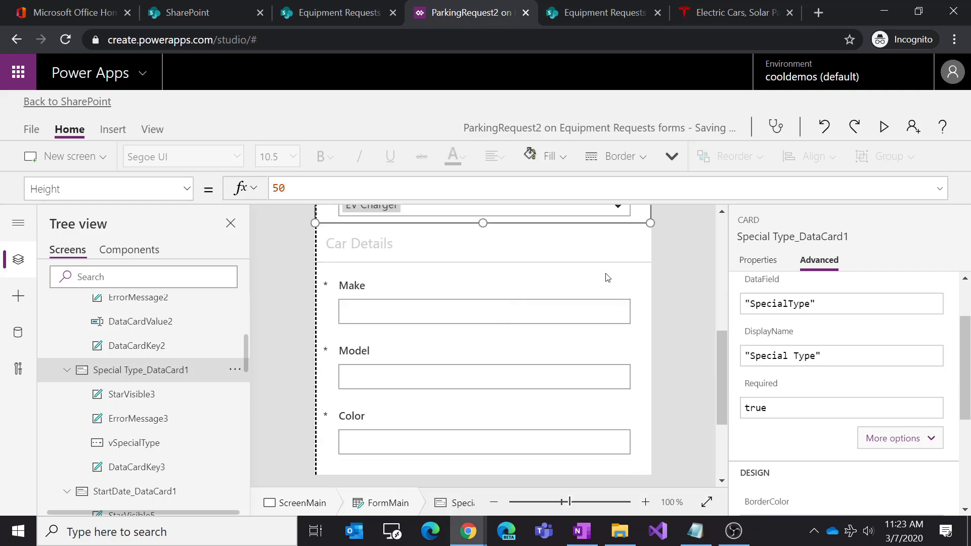
{"action": "scroll", "coordinate": [605, 278], "scroll_direction": "up", "scroll_amount": 2}
{"action": "left_click", "coordinate": [618, 318]}
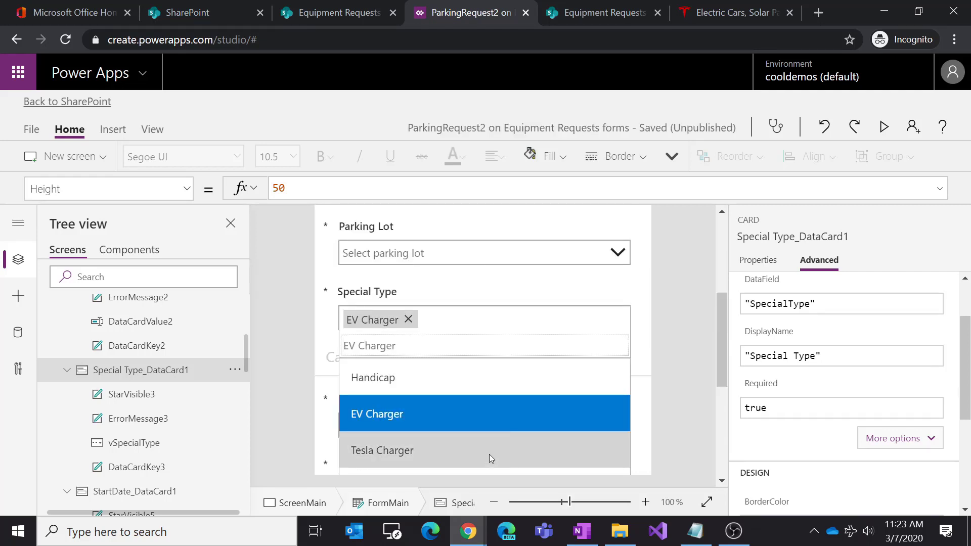
{"action": "left_click", "coordinate": [487, 471]}
{"action": "left_click", "coordinate": [668, 407]}
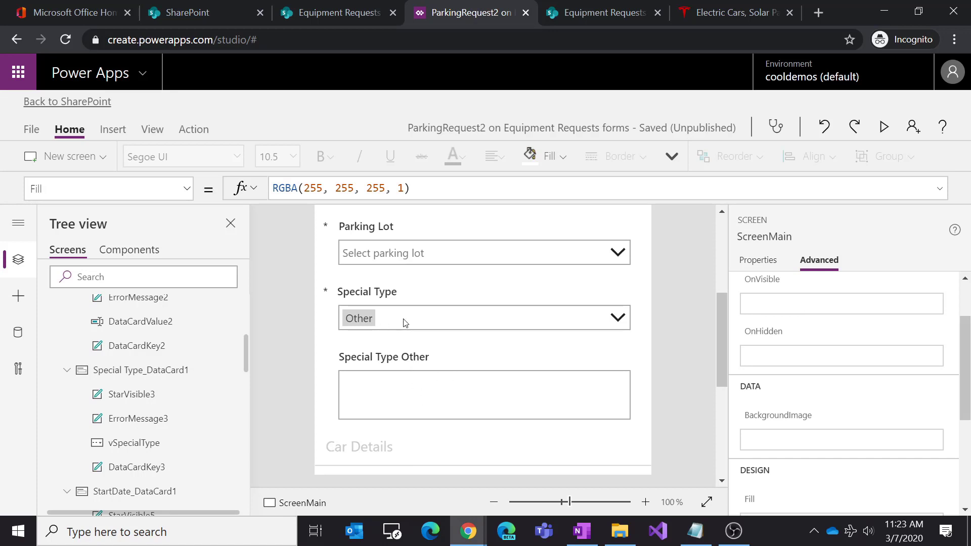
Step: Copy the whole Visible formula of the Special Type Other card
{"action": "left_click", "coordinate": [391, 370]}
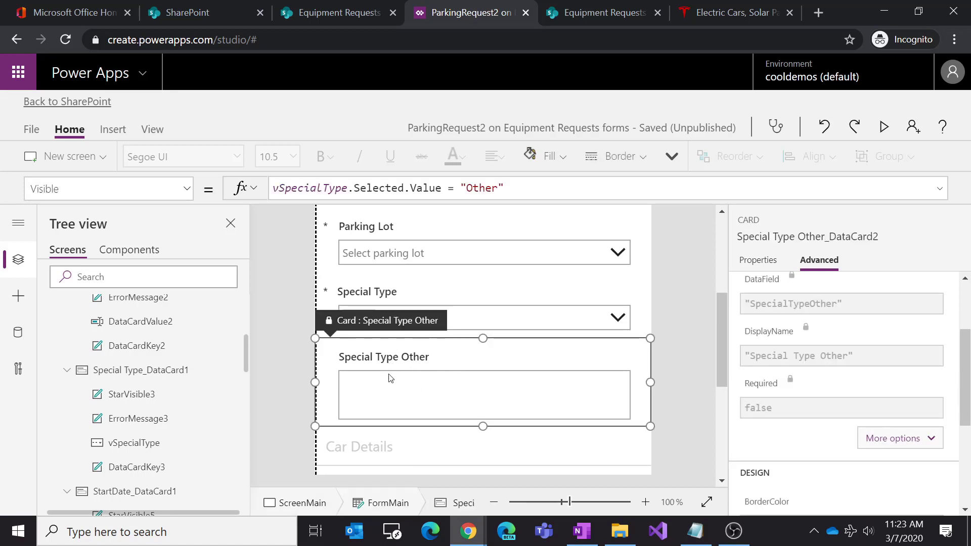
{"action": "left_click", "coordinate": [187, 189]}
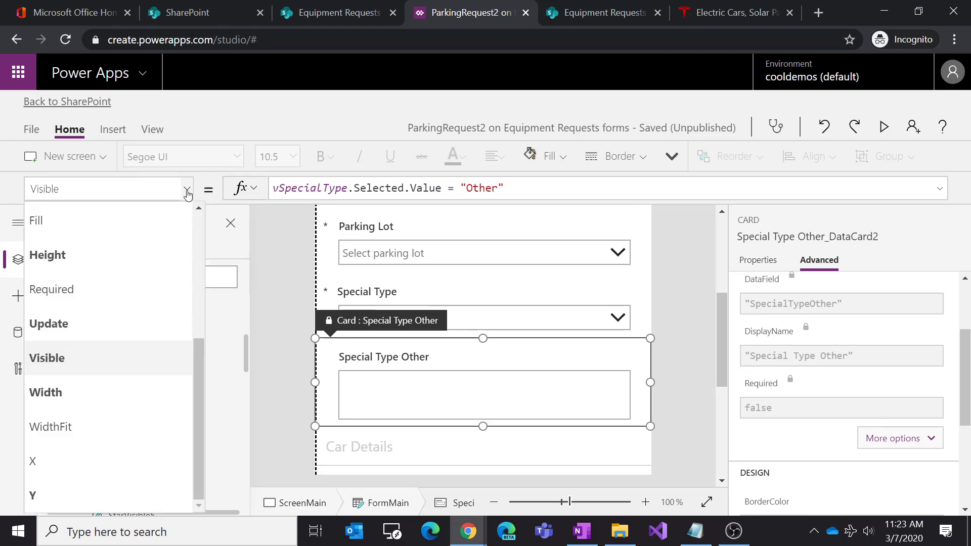
{"action": "left_click", "coordinate": [353, 203]}
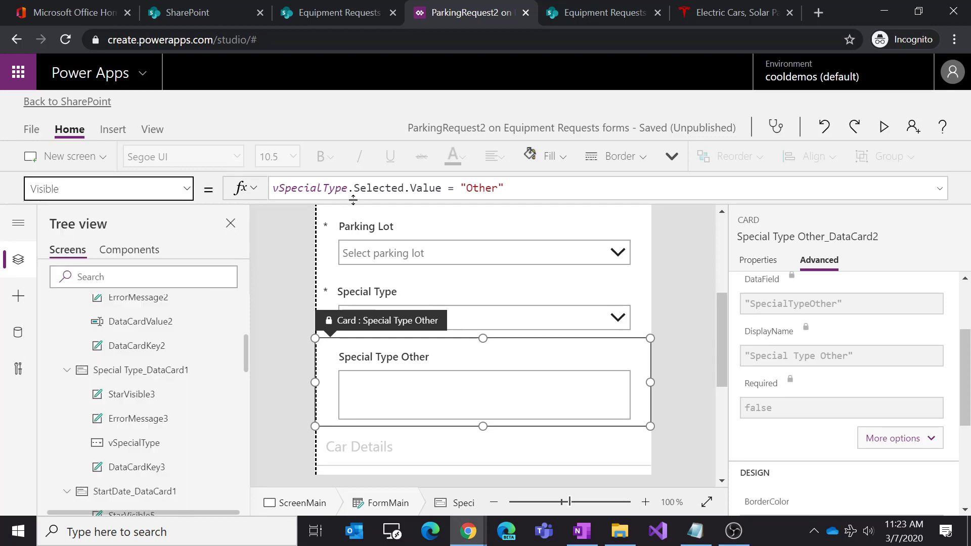
{"action": "left_click", "coordinate": [364, 191]}
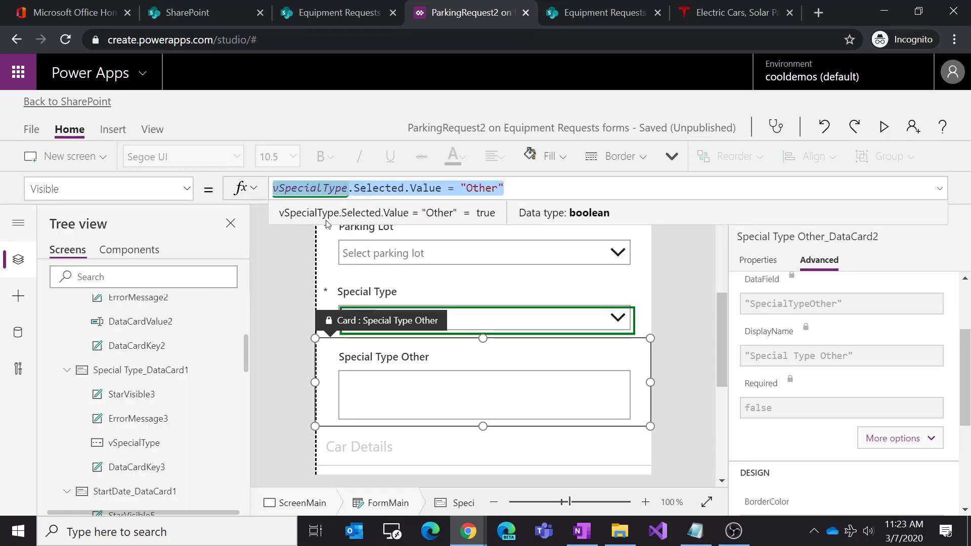
Step: Bring up the Required property of the Special Type Other card and unlock the card's properties
{"action": "left_click", "coordinate": [187, 194]}
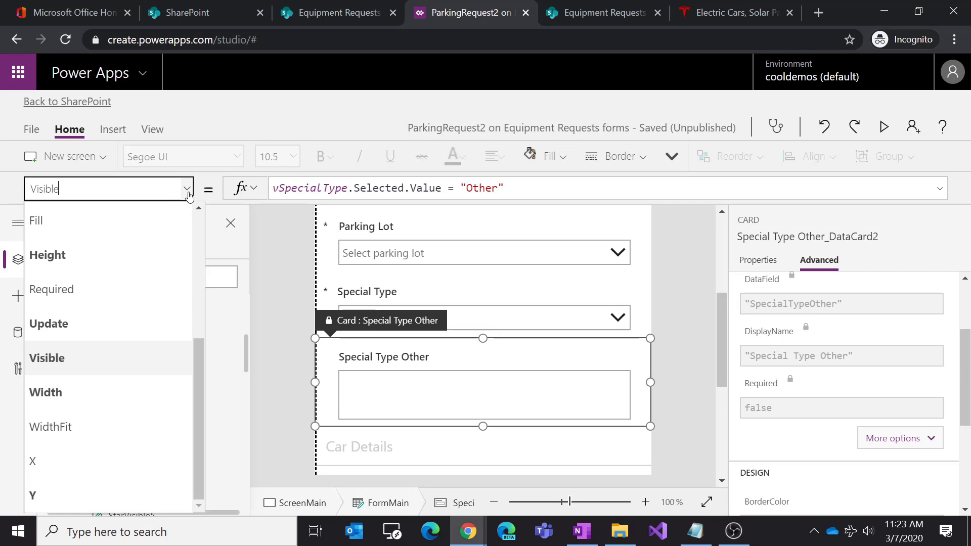
{"action": "left_click", "coordinate": [130, 291]}
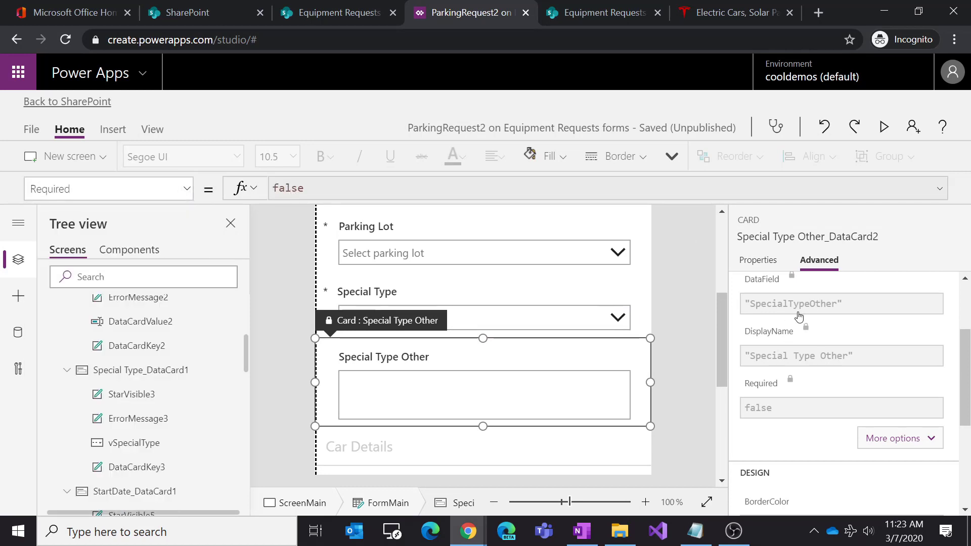
{"action": "scroll", "coordinate": [858, 343], "scroll_direction": "up", "scroll_amount": 3}
{"action": "left_click", "coordinate": [825, 302]}
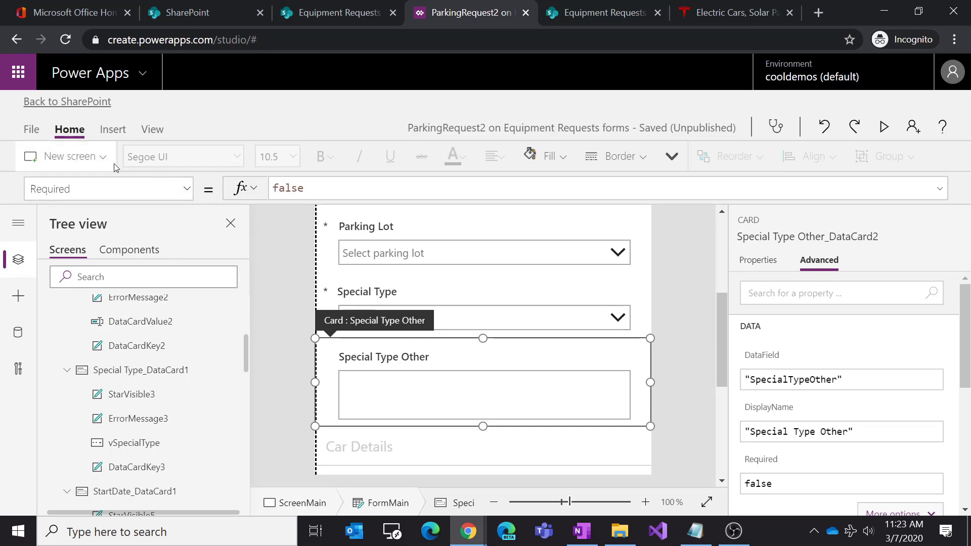
Step: Set the Special Type Other card's Required property to vSpecialType.Selected.Value = "Other"
{"action": "left_click", "coordinate": [285, 189]}
{"action": "double_click", "coordinate": [285, 189]}
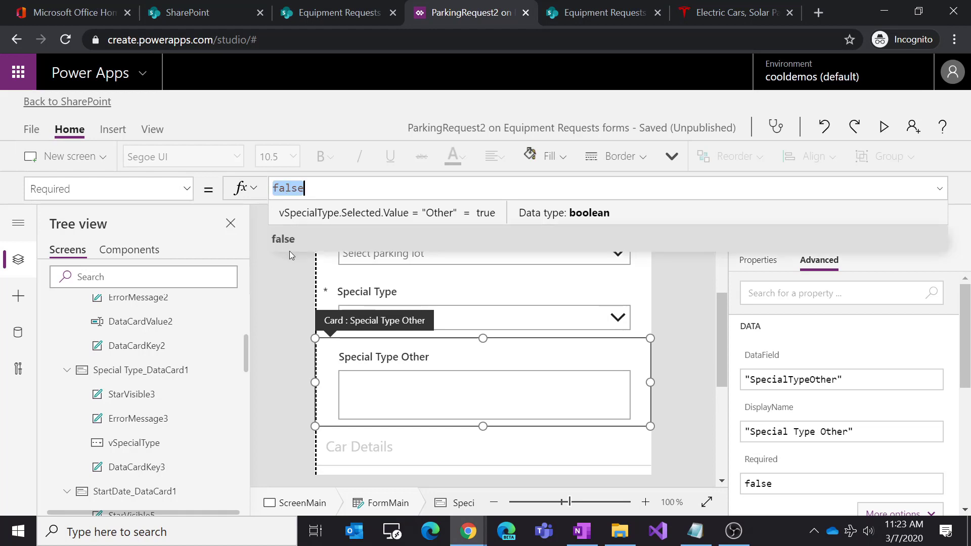
{"action": "type", "text": "vSpecialType.Selected.Value = \"Other\""}
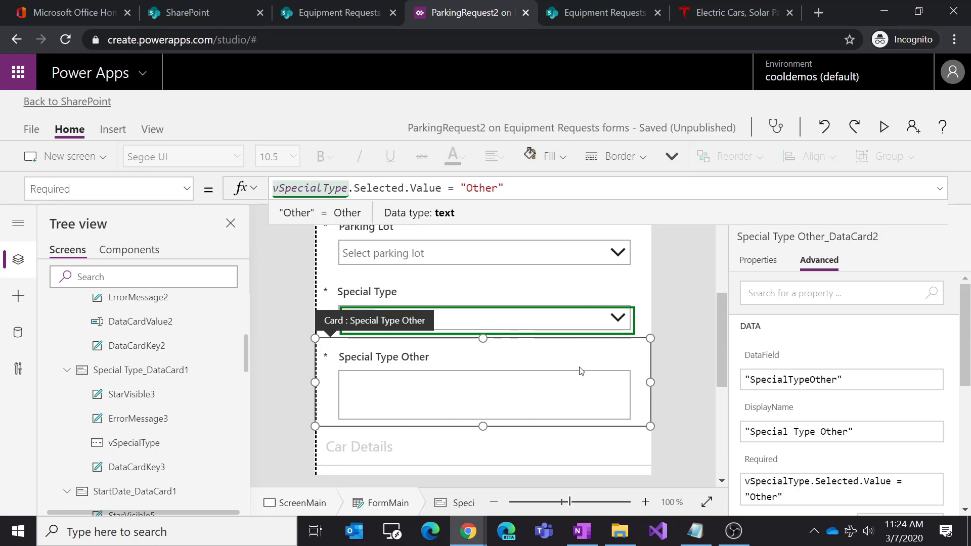
Step: Choose Handicap as the Special Type to test the conditional Special Type Other card
{"action": "left_click", "coordinate": [550, 329]}
{"action": "left_click", "coordinate": [499, 384]}
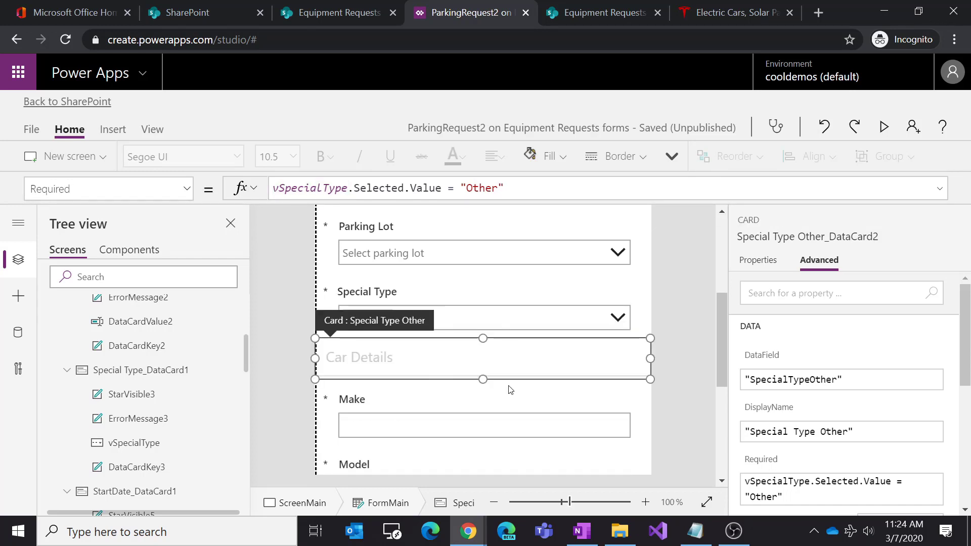
Step: Switch the Special Type to EV Charger to test the conditional Special Type Other card
{"action": "left_click", "coordinate": [514, 321], "text": "alt"}
{"action": "left_click", "coordinate": [477, 409], "text": "alt"}
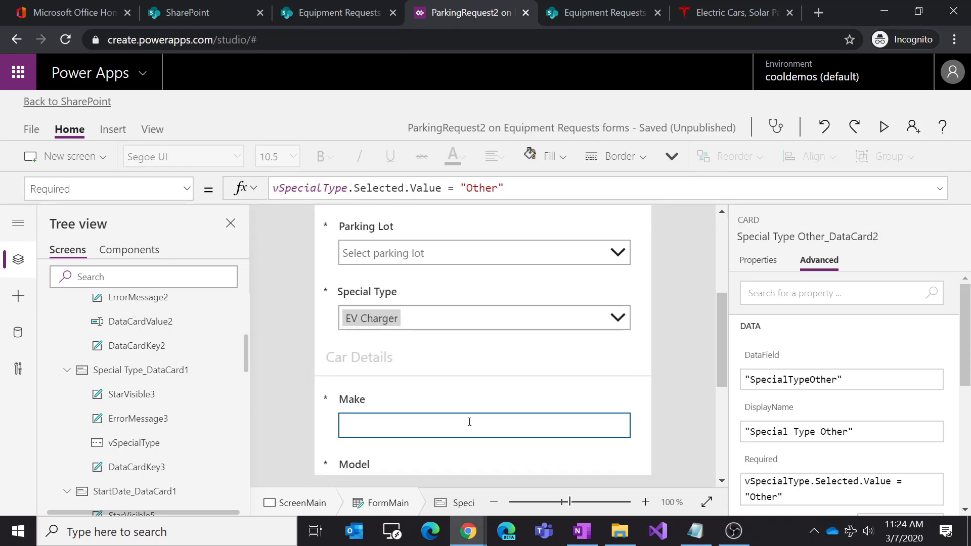
{"action": "left_click", "coordinate": [567, 319], "text": "alt"}
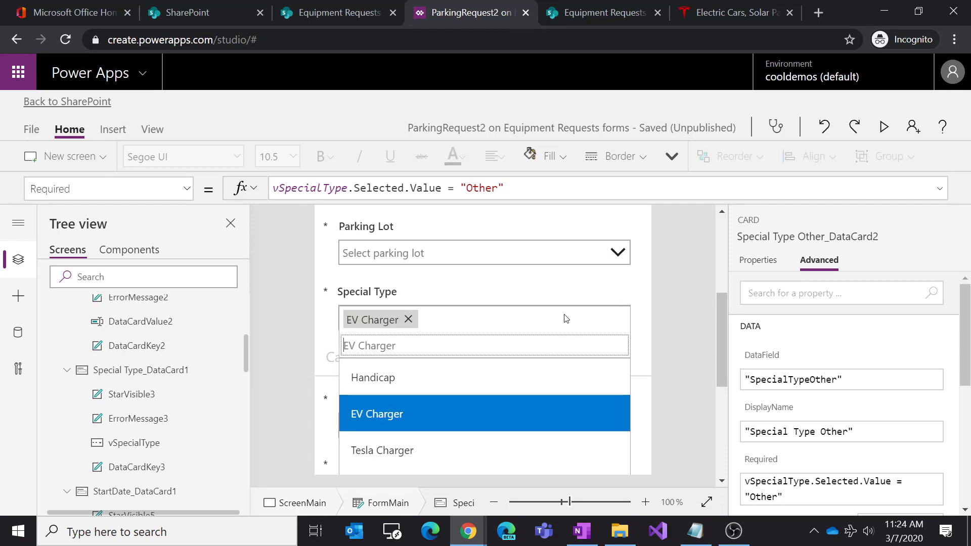
{"action": "key", "text": "alt"}
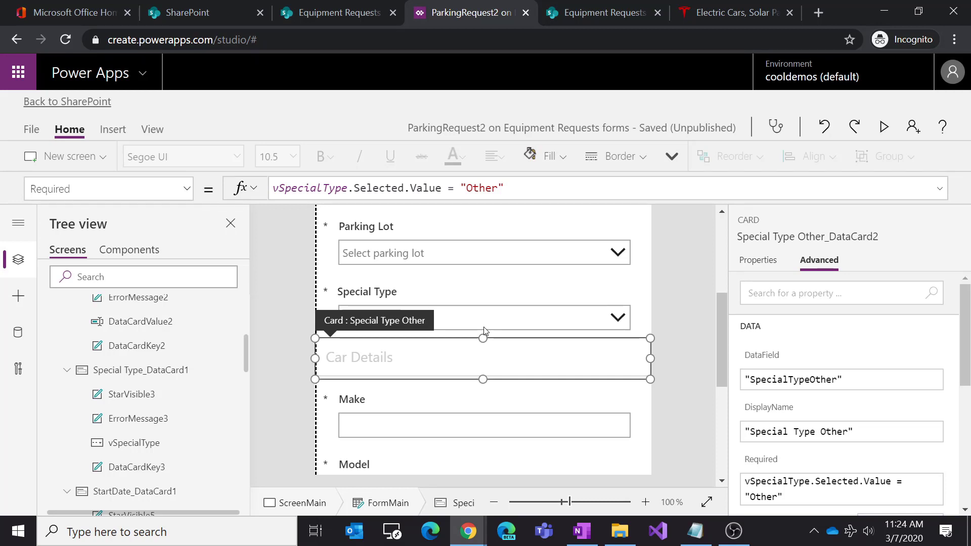
Step: Save the customized ParkingRequest2 form and publish it to SharePoint
{"action": "left_click", "coordinate": [32, 129]}
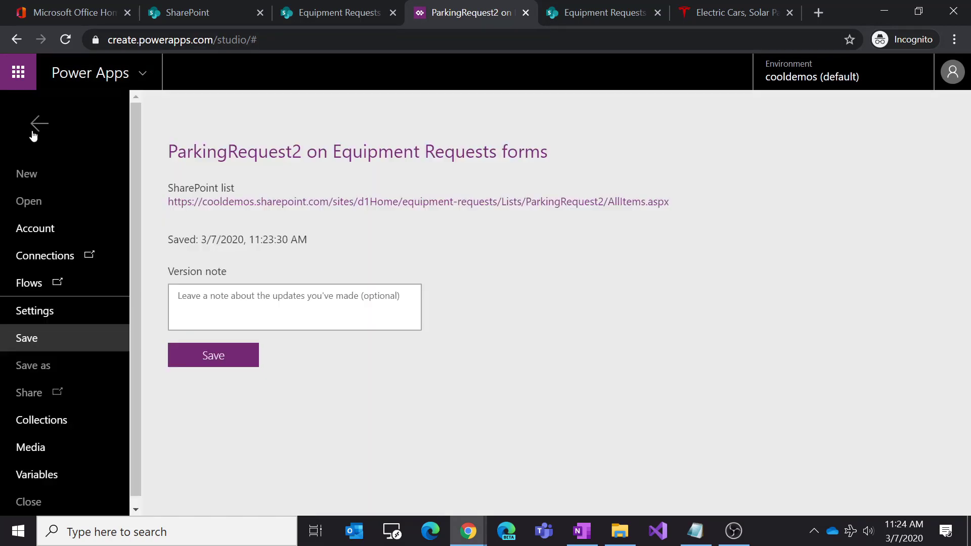
{"action": "left_click", "coordinate": [235, 365]}
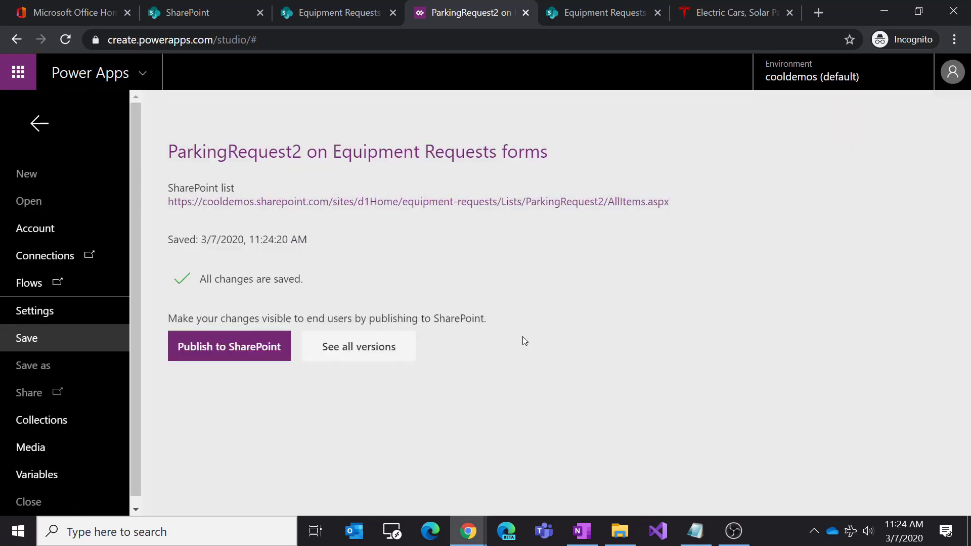
{"action": "left_click", "coordinate": [275, 362]}
{"action": "left_click", "coordinate": [605, 333]}
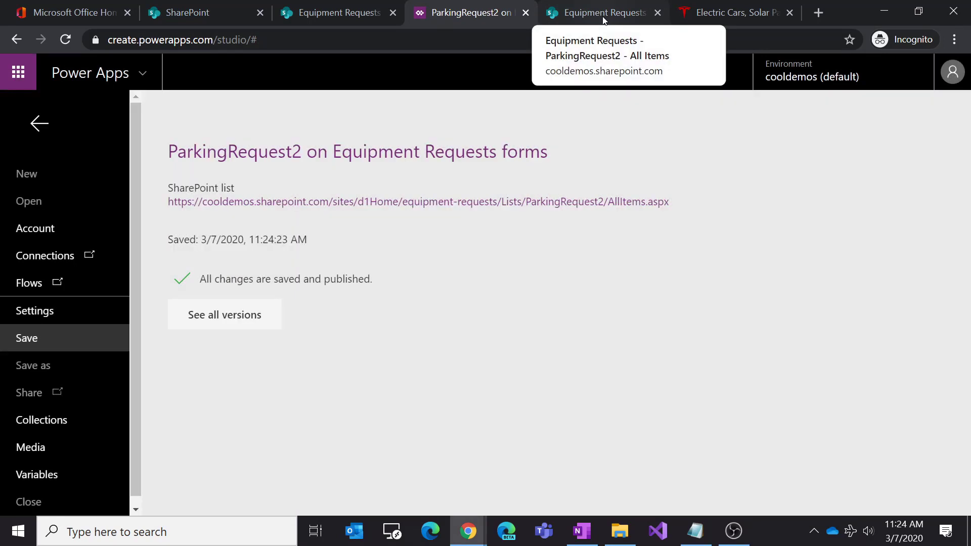
Step: Switch to the ParkingRequest2 list, reload it until the published form is current, and start a new parking request
{"action": "left_click", "coordinate": [604, 16]}
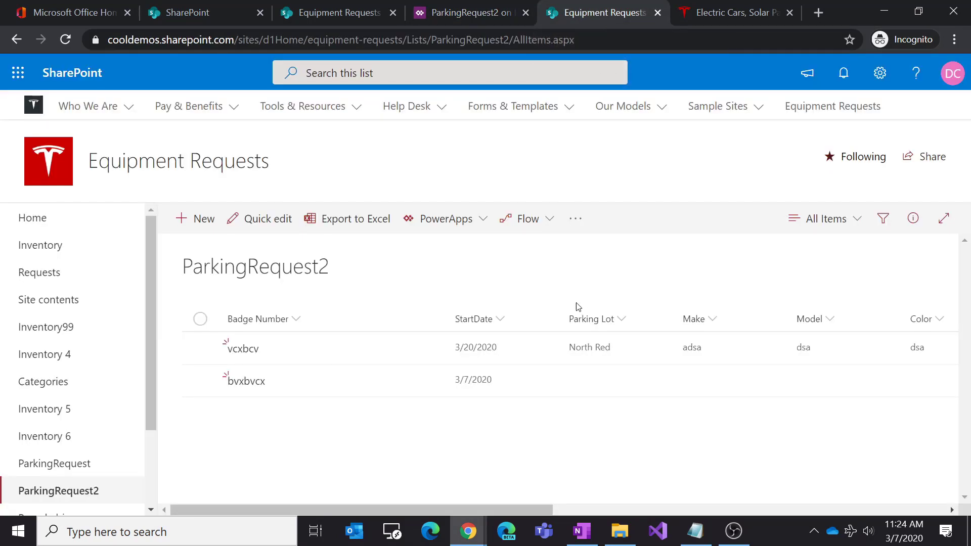
{"action": "key", "text": "F5"}
{"action": "left_click", "coordinate": [204, 223]}
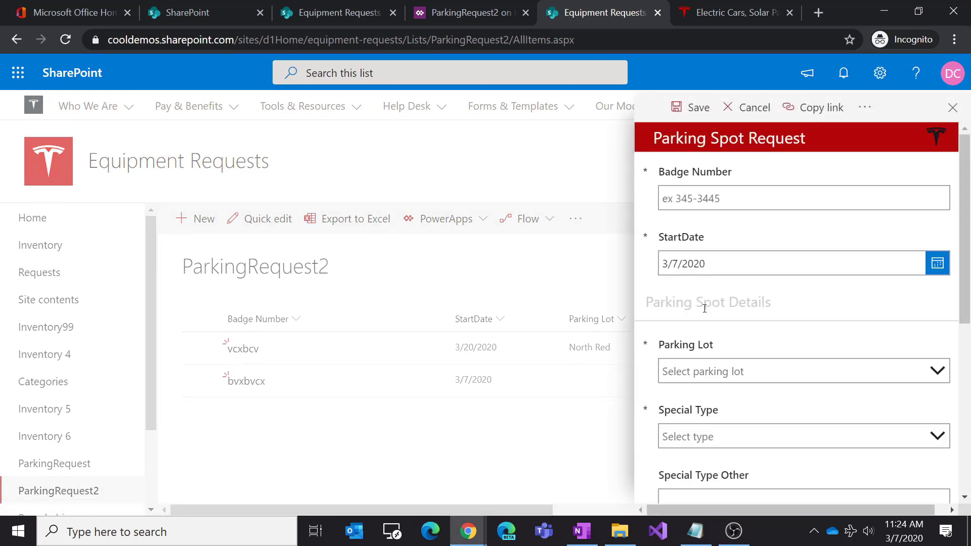
{"action": "key", "text": "F5"}
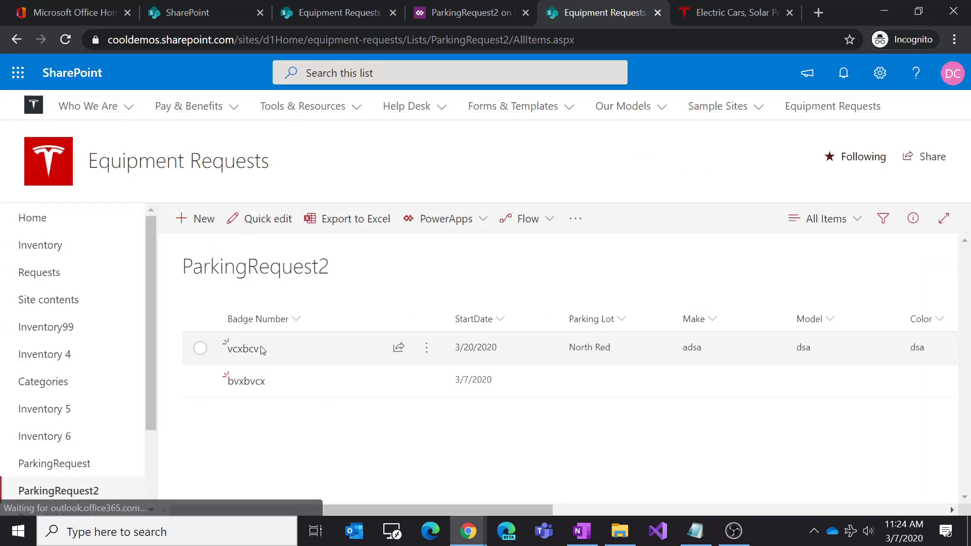
{"action": "left_click", "coordinate": [201, 221]}
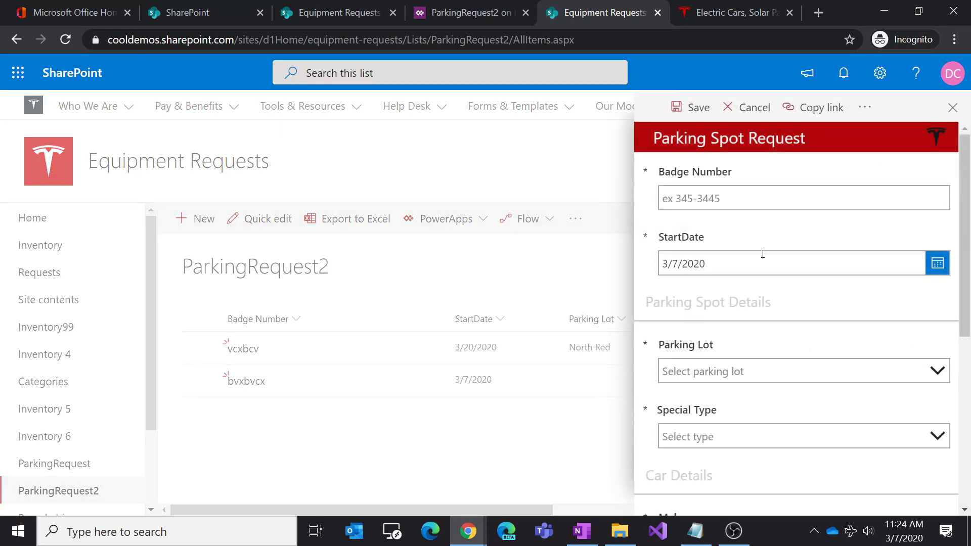
{"action": "key", "text": "F5"}
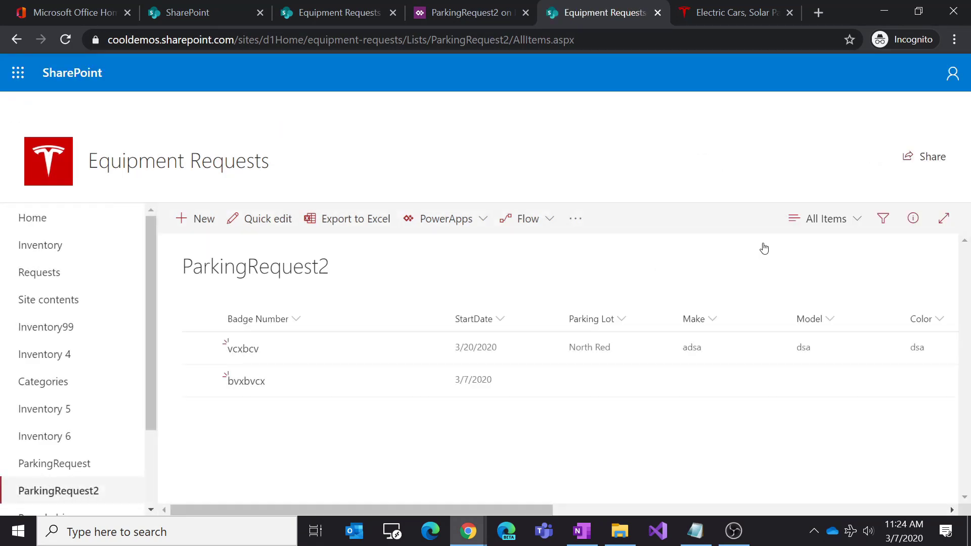
{"action": "left_click", "coordinate": [204, 221]}
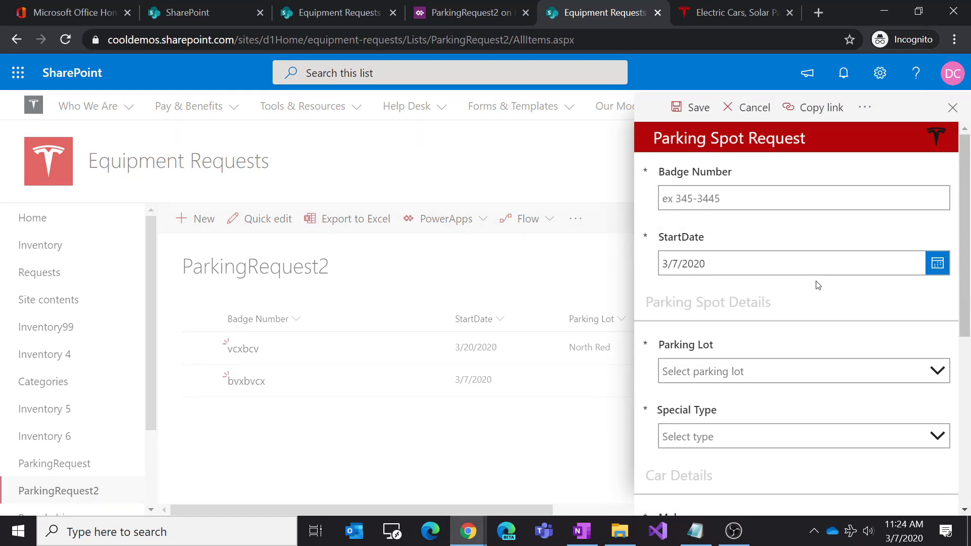
Step: Choose North Blue as the parking lot, set the StartDate to 3/8/2020 and enter a sample badge number
{"action": "left_click", "coordinate": [729, 375]}
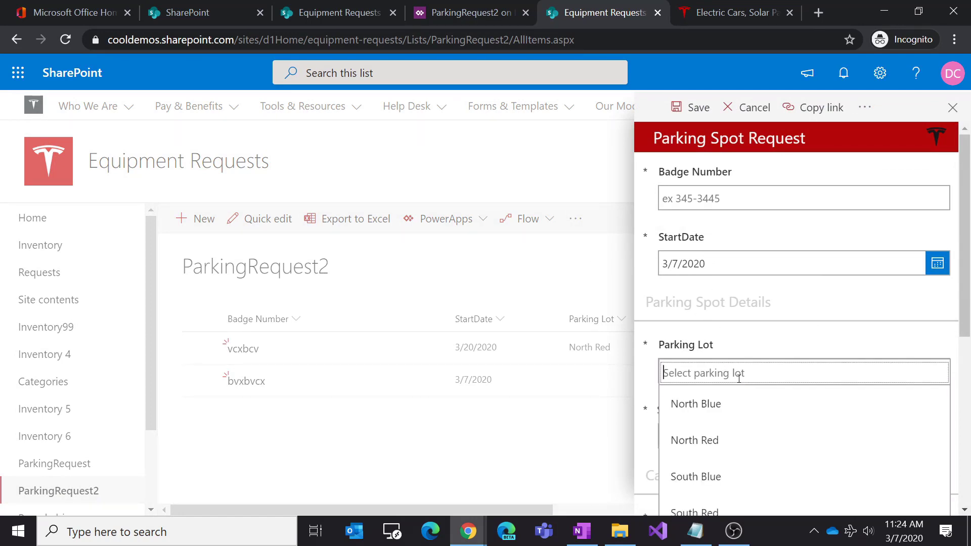
{"action": "left_click", "coordinate": [722, 411]}
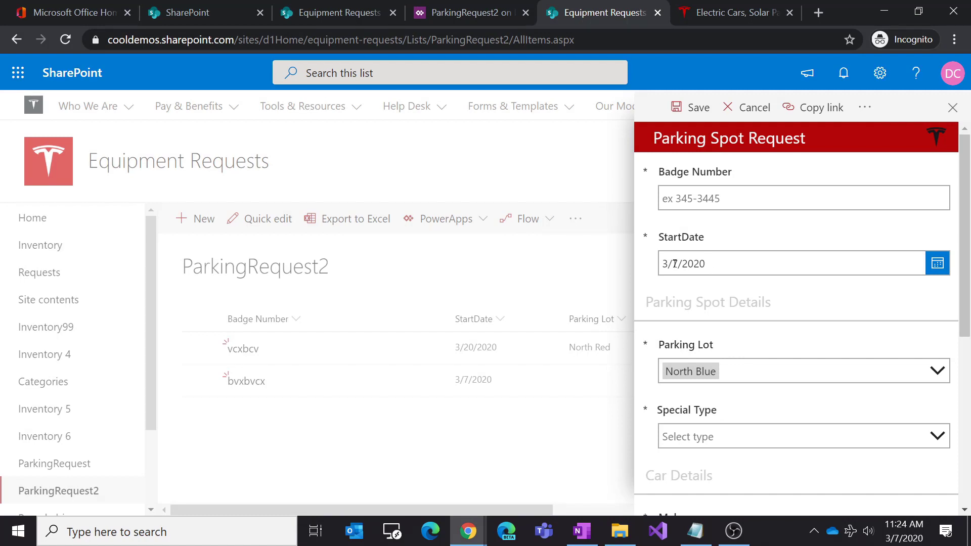
{"action": "key", "text": "BackSpace"}
{"action": "type", "text": "48"}
{"action": "key", "text": "BackSpace"}
{"action": "key", "text": "BackSpace"}
{"action": "type", "text": "8"}
{"action": "left_click", "coordinate": [722, 190]}
{"action": "type", "text": "rewqrew"}
Step: Choose Handicap as the Special Type, enter fdsafdsa for Make and Model and fdsadsf for Color, and save the request
{"action": "scroll", "coordinate": [724, 231], "scroll_direction": "down", "scroll_amount": 3}
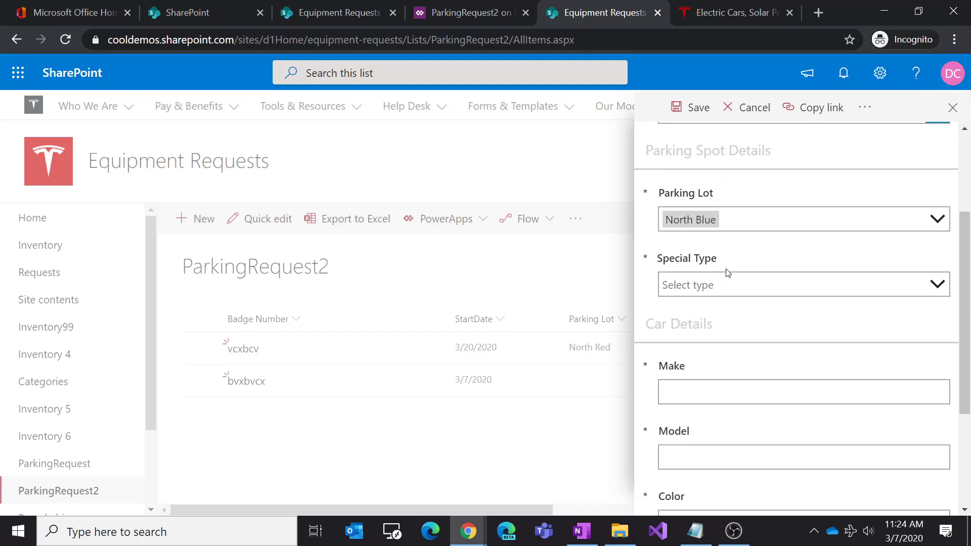
{"action": "left_click", "coordinate": [728, 282]}
{"action": "left_click", "coordinate": [726, 323]}
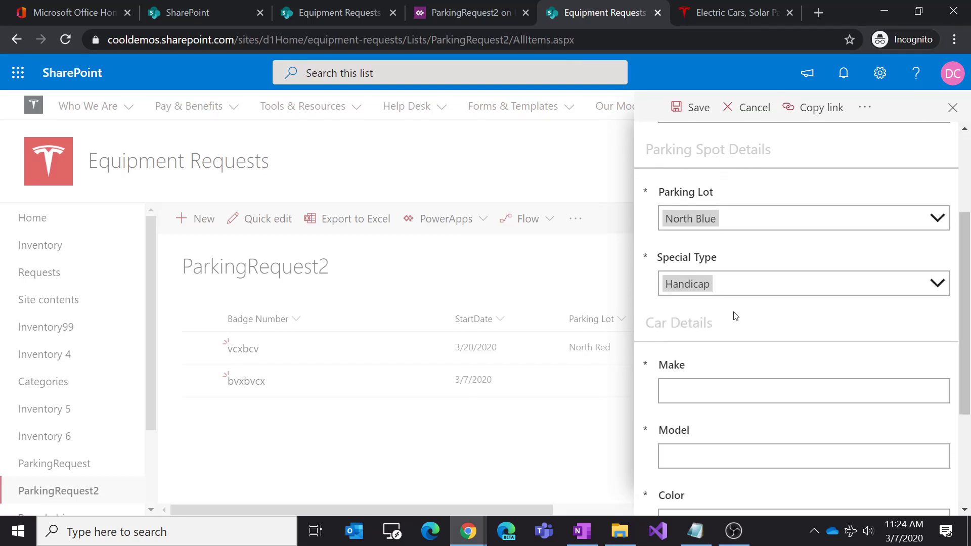
{"action": "scroll", "coordinate": [731, 317], "scroll_direction": "down", "scroll_amount": 2}
{"action": "left_click", "coordinate": [704, 311]}
{"action": "type", "text": "fdsafdsa"}
{"action": "left_click", "coordinate": [701, 376]}
{"action": "type", "text": "fdsafdsa"}
{"action": "left_click", "coordinate": [697, 440]}
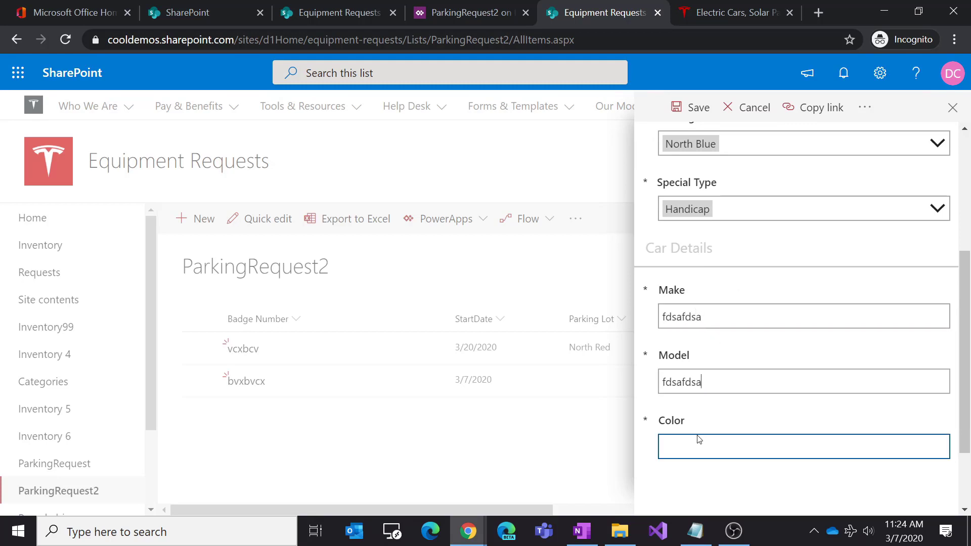
{"action": "type", "text": "fdsadsf"}
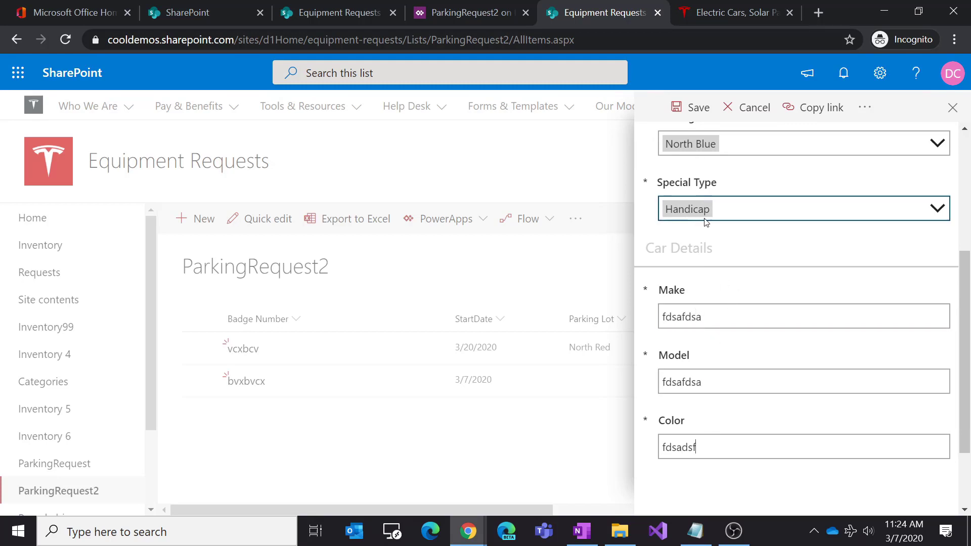
{"action": "left_click", "coordinate": [691, 108]}
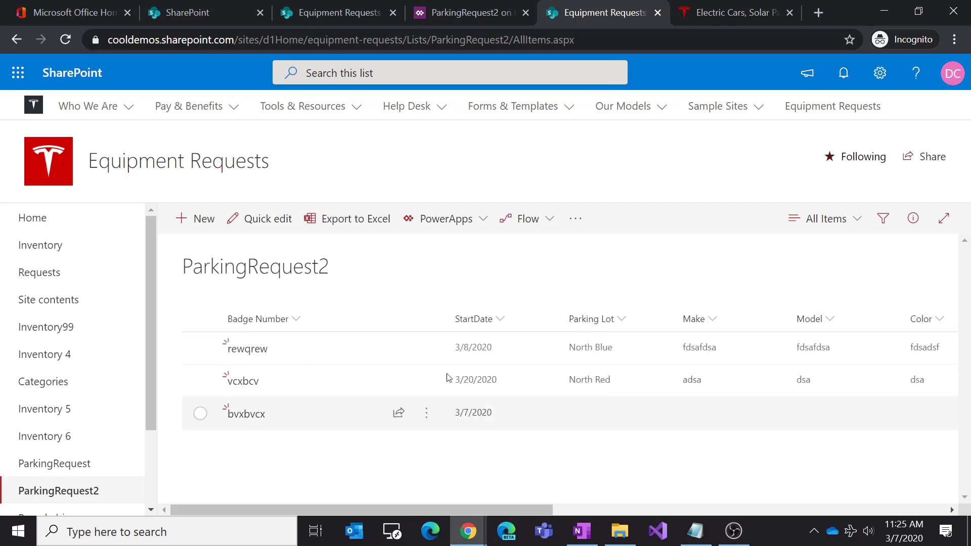
Step: Move the Special Type and Special Type Other columns so that they directly follow StartDate in the list
{"action": "left_click_drag", "start_coordinate": [504, 513], "coordinate": [834, 502]}
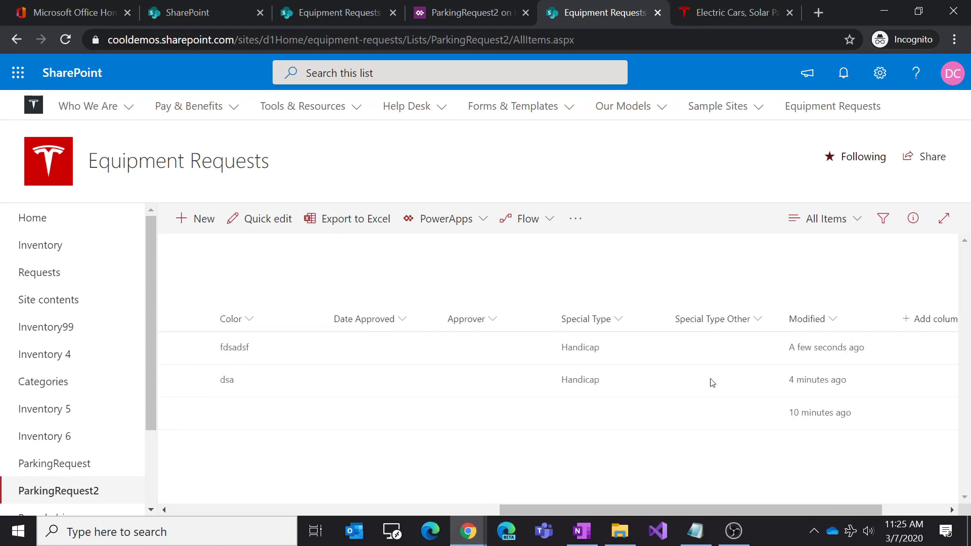
{"action": "mouse_move", "coordinate": [597, 320]}
{"action": "left_mouse_down"}
{"action": "mouse_move", "coordinate": [140, 337]}
{"action": "mouse_move", "coordinate": [179, 331]}
{"action": "mouse_move", "coordinate": [160, 325]}
{"action": "mouse_move", "coordinate": [559, 324]}
{"action": "left_mouse_up"}
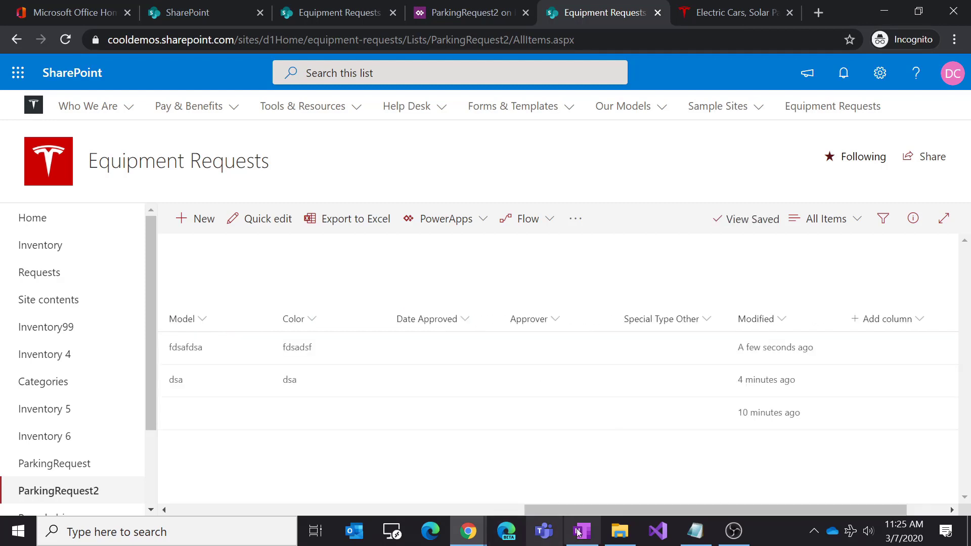
{"action": "left_click_drag", "start_coordinate": [536, 510], "coordinate": [609, 508]}
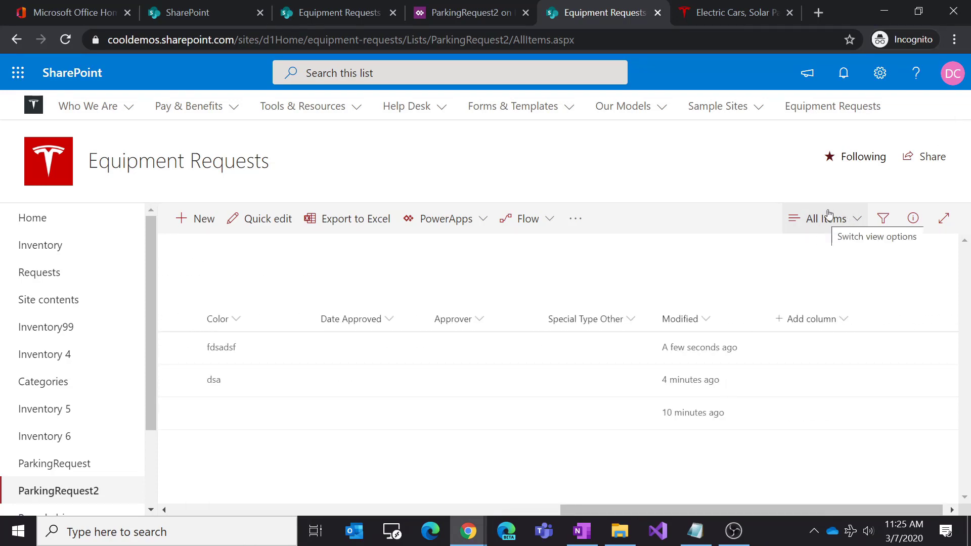
{"action": "mouse_move", "coordinate": [581, 319]}
{"action": "left_mouse_down"}
{"action": "mouse_move", "coordinate": [255, 337]}
{"action": "mouse_move", "coordinate": [150, 319]}
{"action": "mouse_move", "coordinate": [162, 328]}
{"action": "mouse_move", "coordinate": [432, 319]}
{"action": "mouse_move", "coordinate": [668, 329]}
{"action": "left_mouse_up"}
{"action": "scroll", "coordinate": [687, 377], "scroll_direction": "right", "scroll_amount": 5}
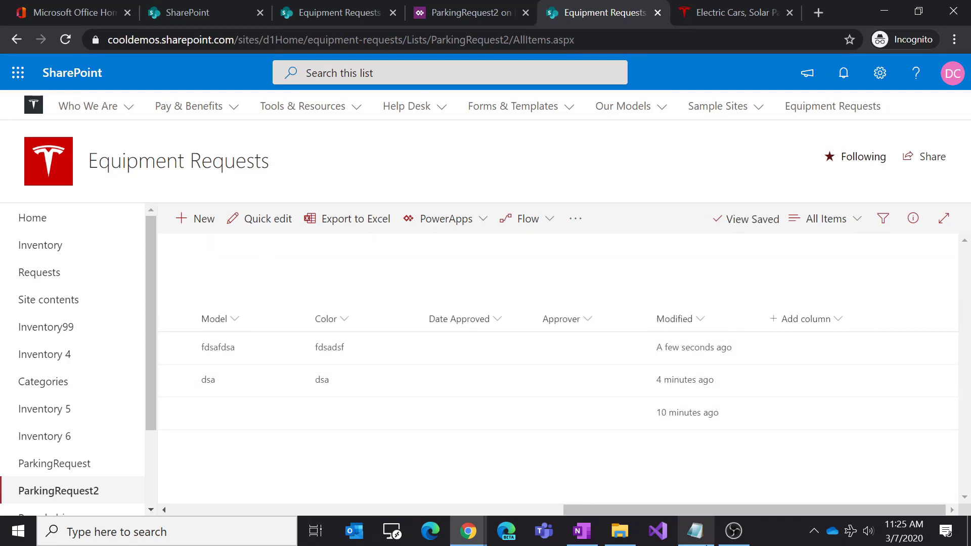
{"action": "left_click_drag", "start_coordinate": [710, 510], "coordinate": [244, 511]}
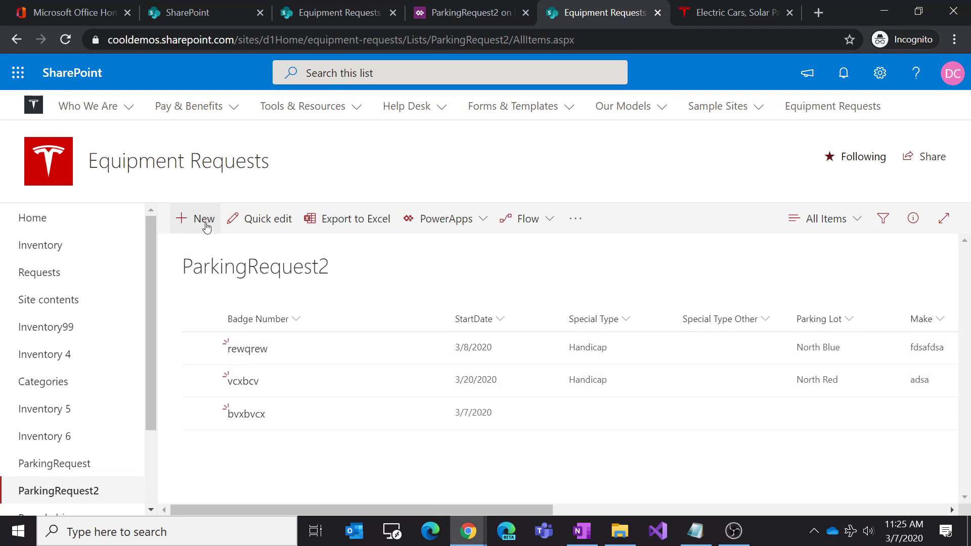
Step: Start another parking request with a sample badge number and North Red as the parking lot
{"action": "left_click", "coordinate": [181, 218]}
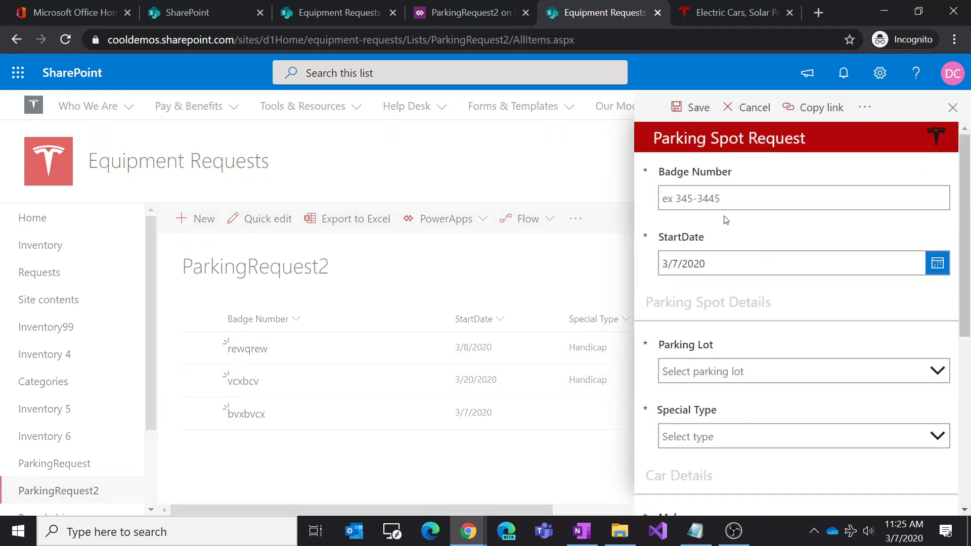
{"action": "left_click", "coordinate": [721, 203]}
{"action": "type", "text": "safdsa"}
{"action": "left_click", "coordinate": [714, 379]}
{"action": "left_click", "coordinate": [739, 437]}
Step: Choose Other as the Special Type and describe it as "Need a GMC Charger" in Special Type Other
{"action": "scroll", "coordinate": [742, 354], "scroll_direction": "down", "scroll_amount": 4}
{"action": "left_click", "coordinate": [744, 210]}
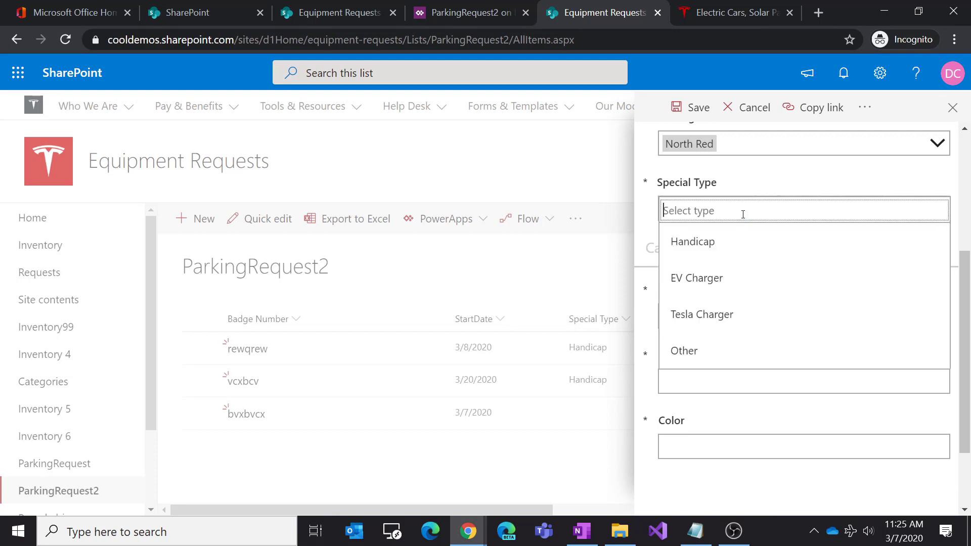
{"action": "left_click", "coordinate": [716, 351]}
{"action": "left_click", "coordinate": [736, 289]}
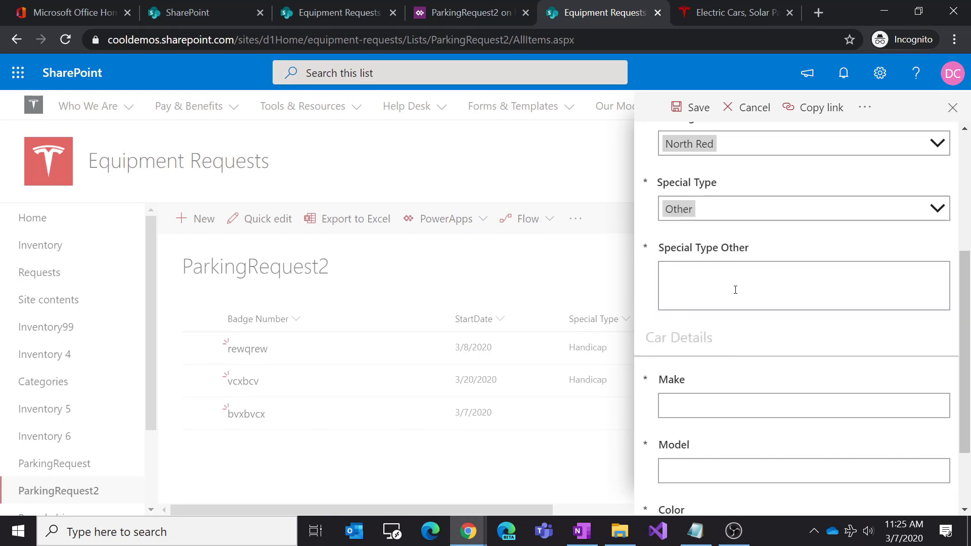
{"action": "type", "text": "Need a GMX "}
{"action": "type", "text": "Charger"}
Step: Enter fdsafdsa for Make, dfsafdsa for Model and dfsafds for Color, and save the request
{"action": "left_click", "coordinate": [700, 405]}
{"action": "scroll", "coordinate": [737, 399], "scroll_direction": "down", "scroll_amount": 2}
{"action": "type", "text": "fdsafdsa"}
{"action": "left_click", "coordinate": [727, 380]}
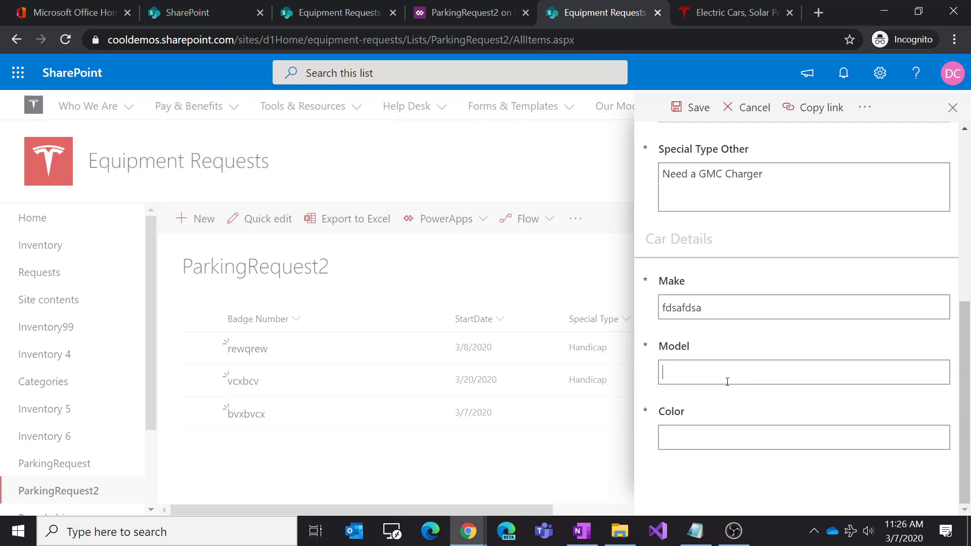
{"action": "type", "text": "dfsafdsa"}
{"action": "left_click", "coordinate": [711, 446]}
{"action": "type", "text": "dfsafdsa"}
{"action": "scroll", "coordinate": [726, 425], "scroll_direction": "up", "scroll_amount": 6}
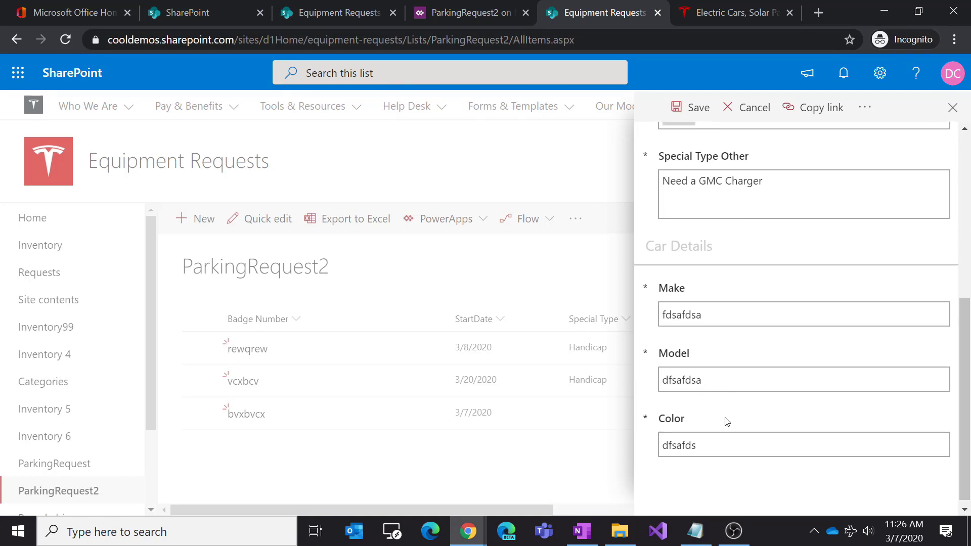
{"action": "left_click", "coordinate": [691, 107]}
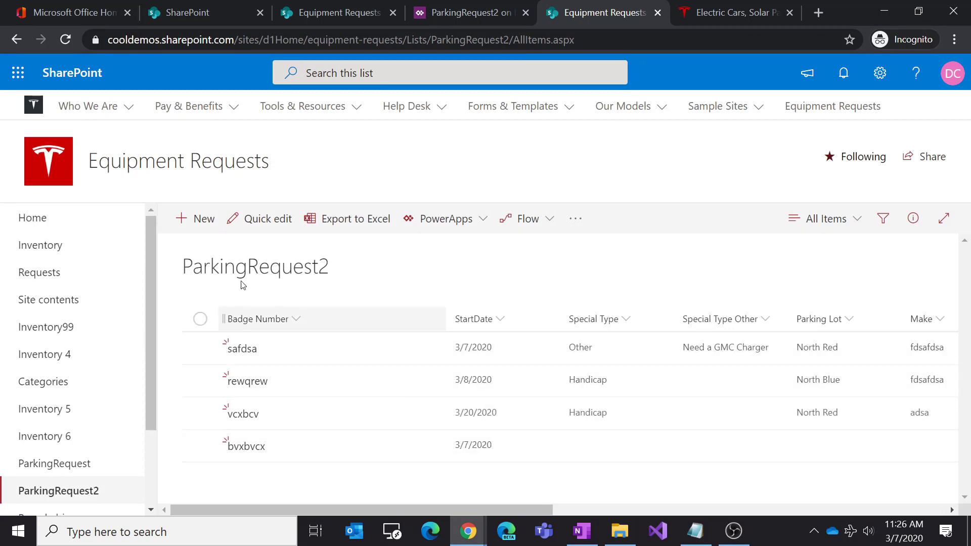
Step: Start a third parking request with a sample badge number, parking lot North Red and Special Type Other
{"action": "left_click", "coordinate": [188, 218]}
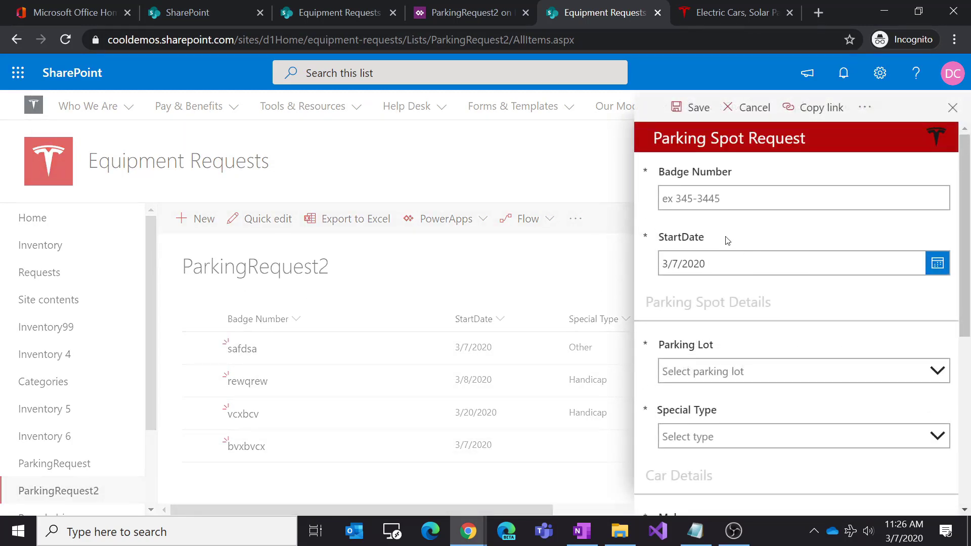
{"action": "left_click", "coordinate": [720, 199]}
{"action": "type", "text": "sdafdsaf"}
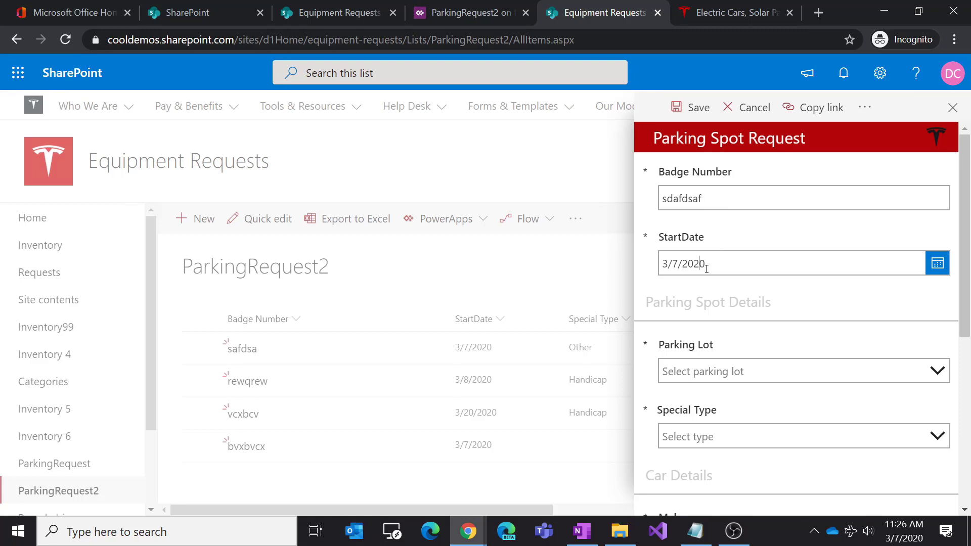
{"action": "left_click", "coordinate": [726, 371]}
{"action": "left_click", "coordinate": [713, 441]}
{"action": "scroll", "coordinate": [731, 450], "scroll_direction": "down", "scroll_amount": 3}
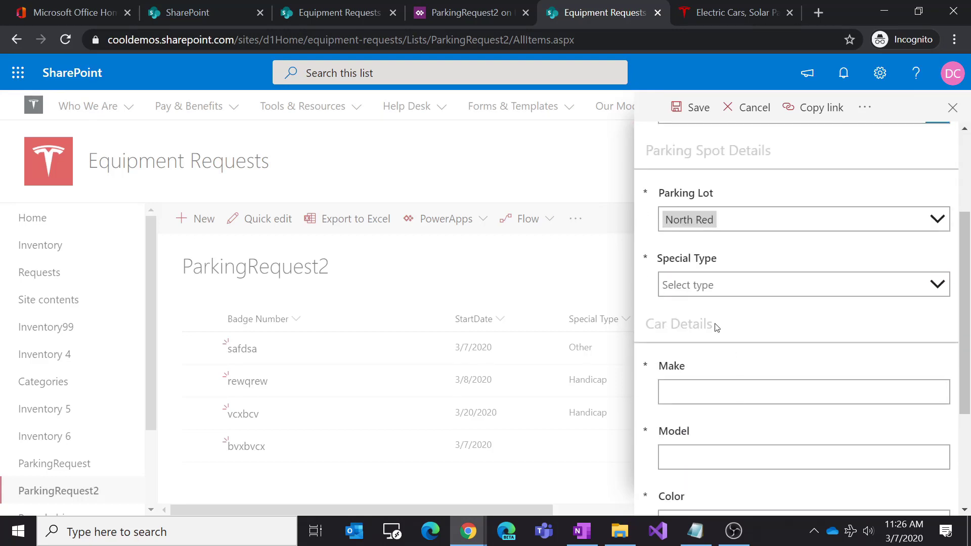
{"action": "left_click", "coordinate": [718, 281]}
{"action": "left_click", "coordinate": [714, 431]}
Step: Enter fdsafd for Make, fdsafdsa for Model and fdsafds for Color, leaving Special Type Other empty
{"action": "scroll", "coordinate": [712, 433], "scroll_direction": "down", "scroll_amount": 2}
{"action": "left_click", "coordinate": [709, 411]}
{"action": "type", "text": "fd"}
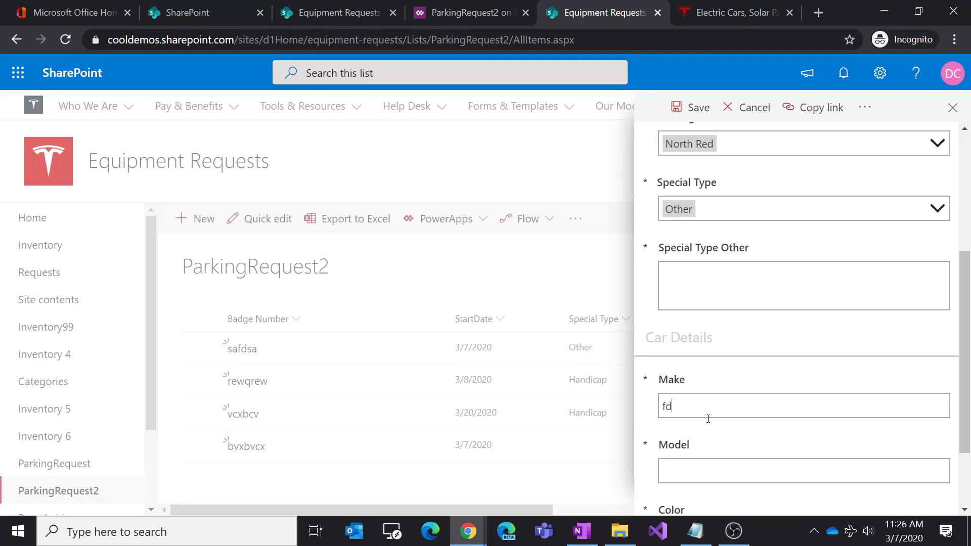
{"action": "type", "text": "safd"}
{"action": "left_click", "coordinate": [708, 470]}
{"action": "type", "text": "fdsafd"}
{"action": "scroll", "coordinate": [713, 472], "scroll_direction": "down", "scroll_amount": 1}
{"action": "type", "text": "sa"}
{"action": "scroll", "coordinate": [713, 472], "scroll_direction": "down", "scroll_amount": 1}
{"action": "left_click", "coordinate": [707, 438]}
{"action": "type", "text": "fdsafdsa"}
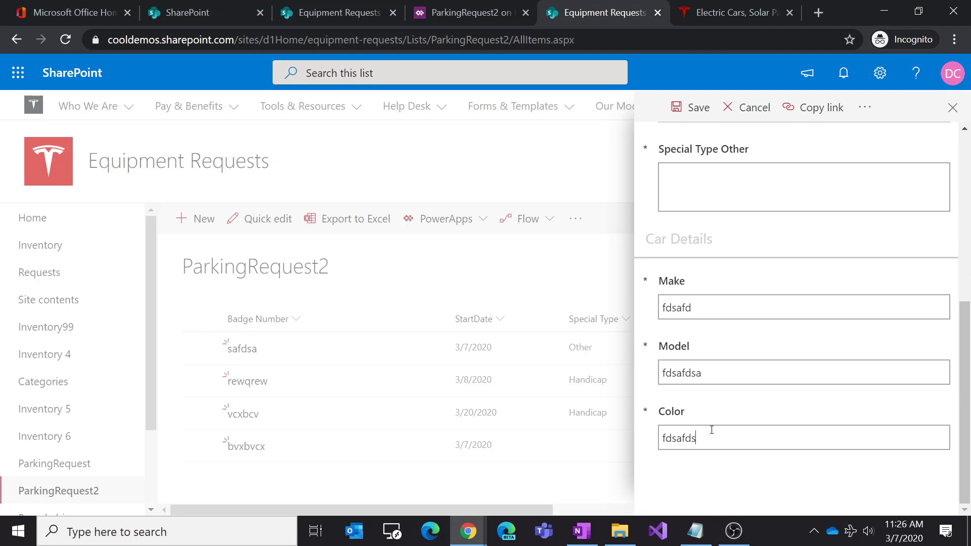
Step: Try to save the request with Special Type Other empty, and enter fdsafdsafd in that field to save the request
{"action": "left_click", "coordinate": [691, 107]}
{"action": "scroll", "coordinate": [811, 379], "scroll_direction": "up", "scroll_amount": 6}
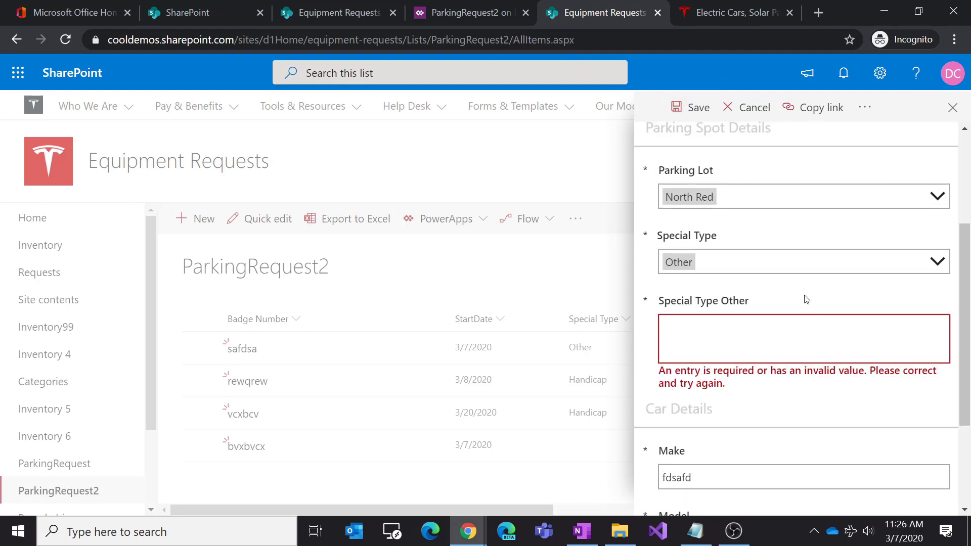
{"action": "scroll", "coordinate": [804, 297], "scroll_direction": "down", "scroll_amount": 3}
{"action": "left_click", "coordinate": [740, 373]}
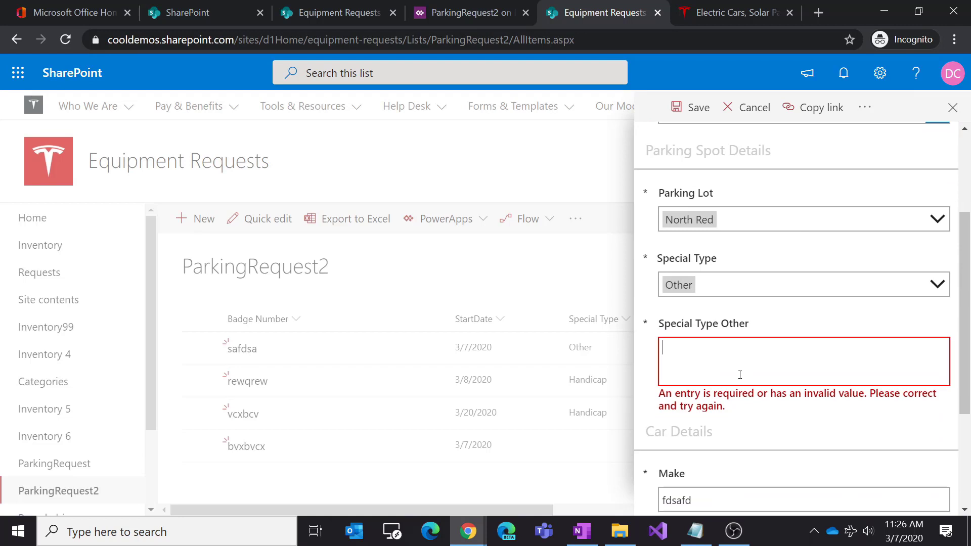
{"action": "type", "text": "fdsafdsafd"}
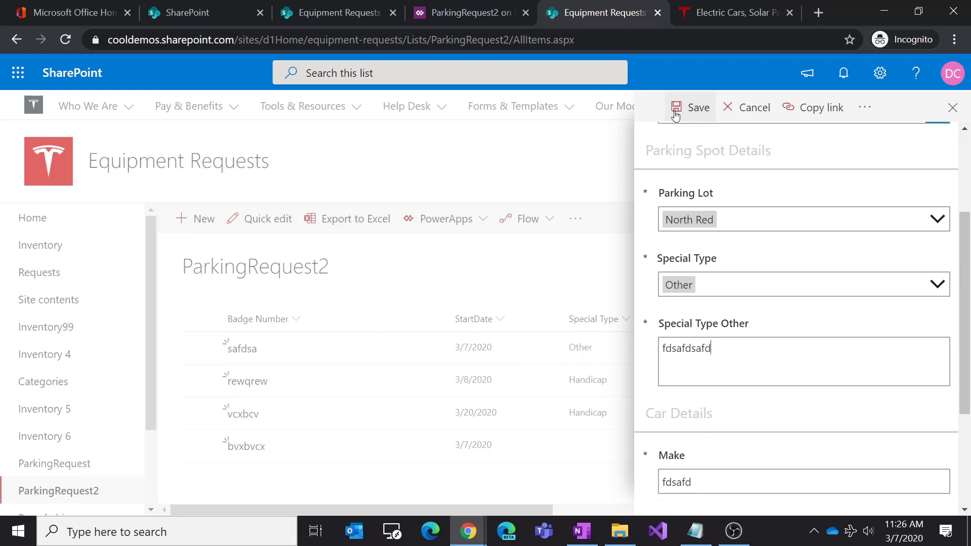
{"action": "left_click", "coordinate": [680, 107]}
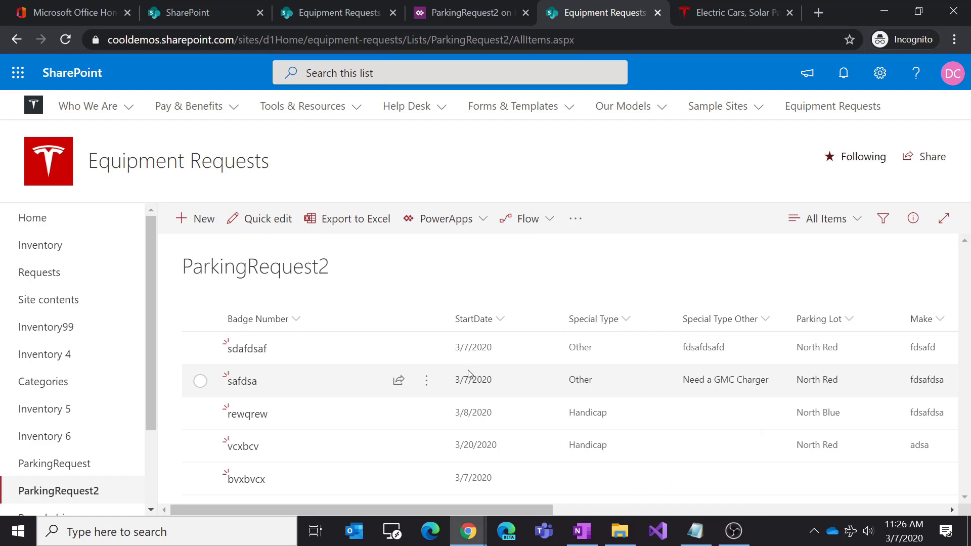
{"action": "left_click_drag", "start_coordinate": [528, 511], "coordinate": [490, 509]}
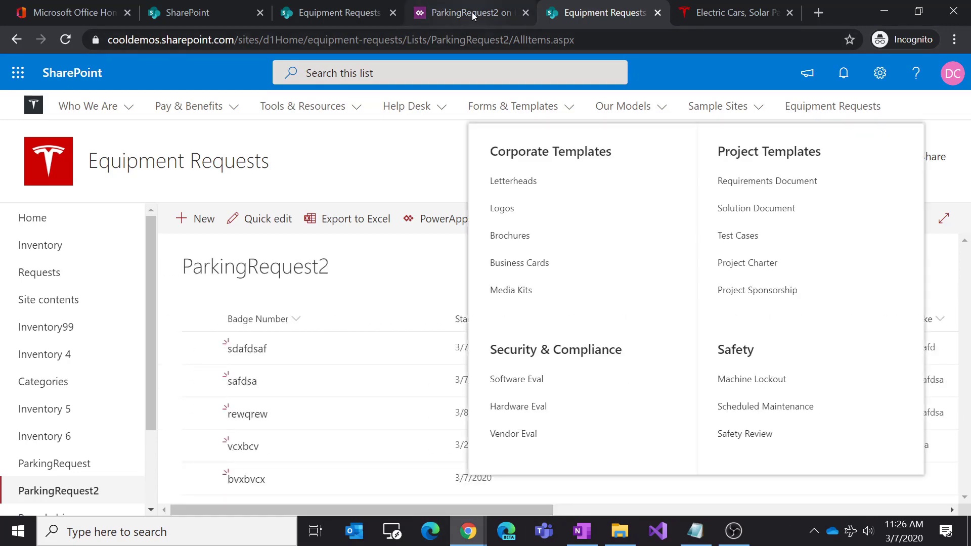
Step: Switch to Power Apps and review the Parking Spot Request form's fields from Badge Number through Color
{"action": "left_click", "coordinate": [472, 12]}
{"action": "left_click", "coordinate": [34, 127]}
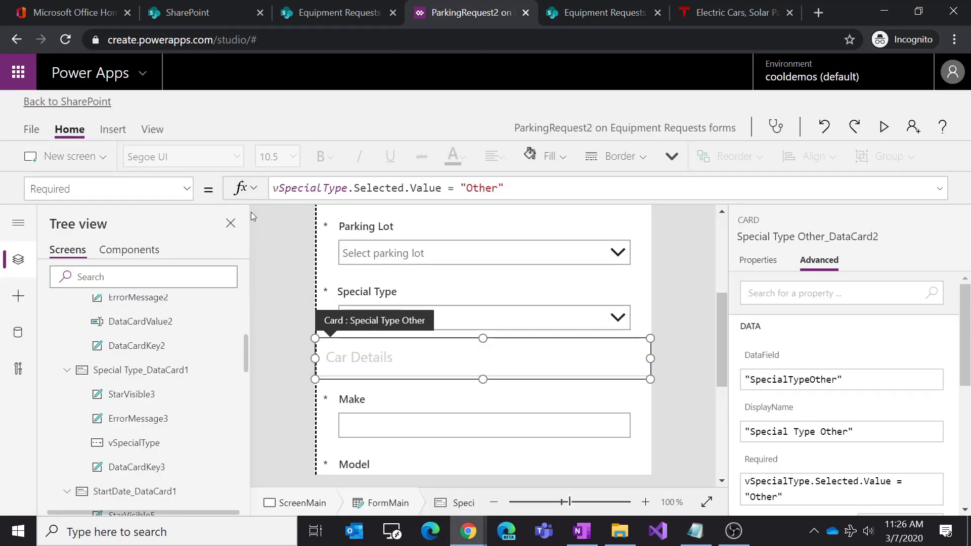
{"action": "left_click", "coordinate": [695, 303]}
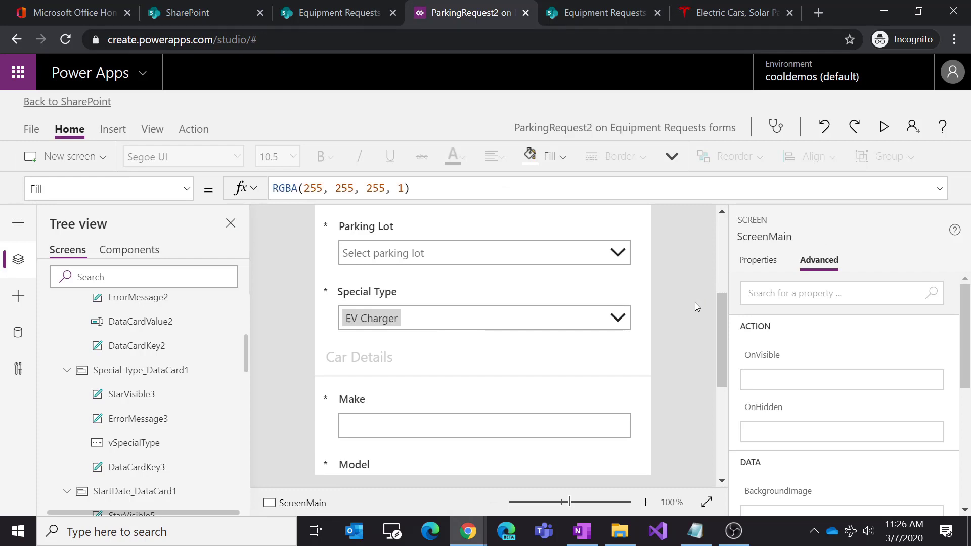
{"action": "scroll", "coordinate": [694, 311], "scroll_direction": "down", "scroll_amount": 3}
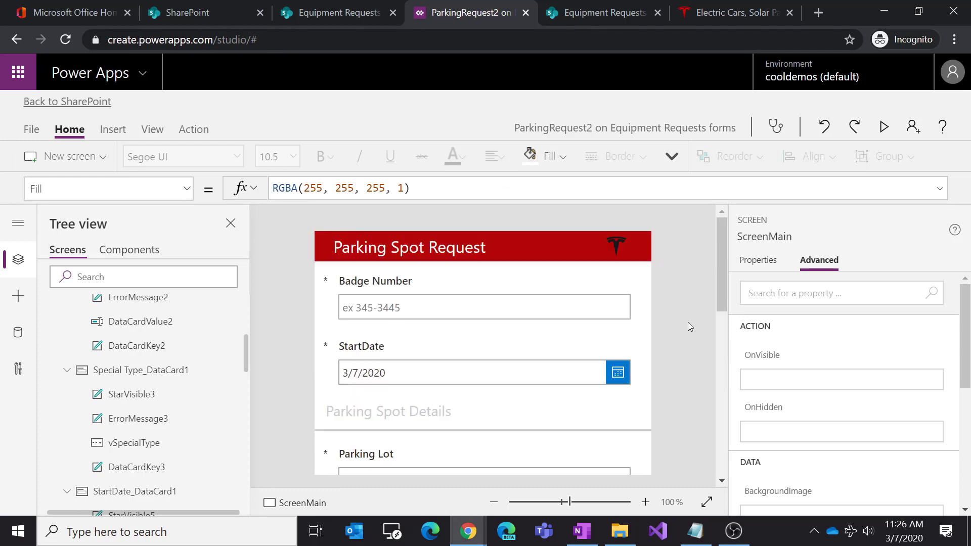
{"action": "scroll", "coordinate": [687, 329], "scroll_direction": "down", "scroll_amount": 2}
{"action": "scroll", "coordinate": [687, 329], "scroll_direction": "up", "scroll_amount": 4}
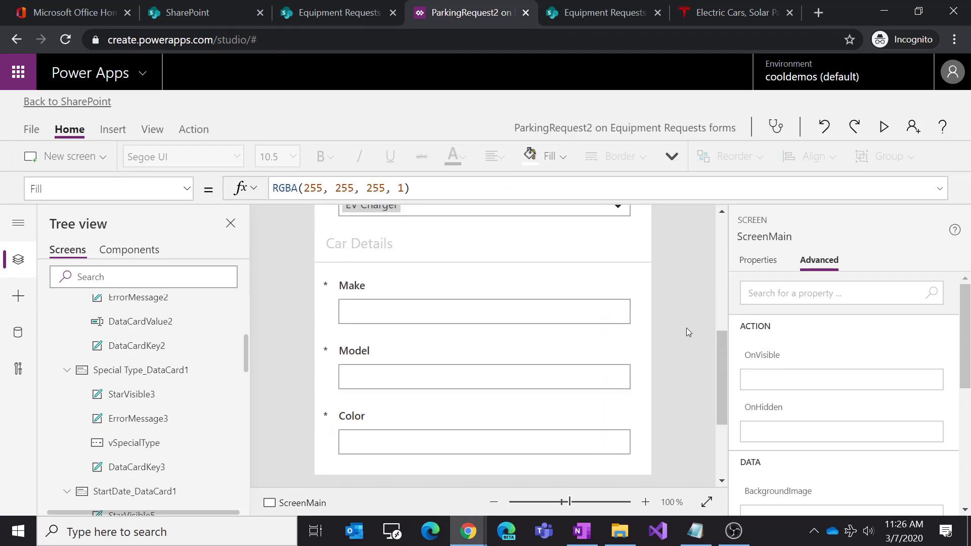
{"action": "scroll", "coordinate": [687, 333], "scroll_direction": "up", "scroll_amount": 2}
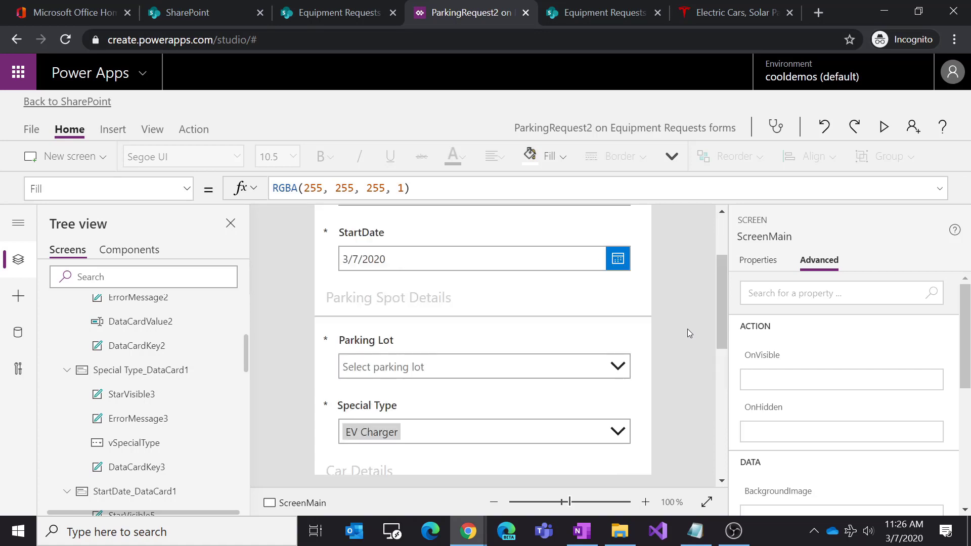
{"action": "scroll", "coordinate": [688, 329], "scroll_direction": "up", "scroll_amount": 2}
{"action": "scroll", "coordinate": [688, 329], "scroll_direction": "down", "scroll_amount": 5}
{"action": "scroll", "coordinate": [687, 333], "scroll_direction": "down", "scroll_amount": 3}
{"action": "scroll", "coordinate": [688, 333], "scroll_direction": "up", "scroll_amount": 2}
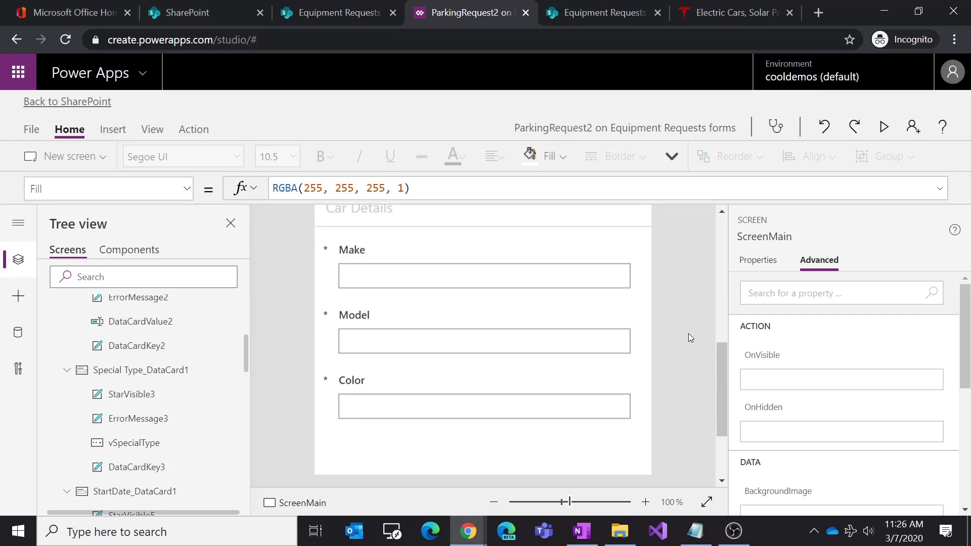
Step: Switch to the ParkingRequest2 list in SharePoint and open its list settings to review the columns and their types
{"action": "left_click", "coordinate": [620, 13]}
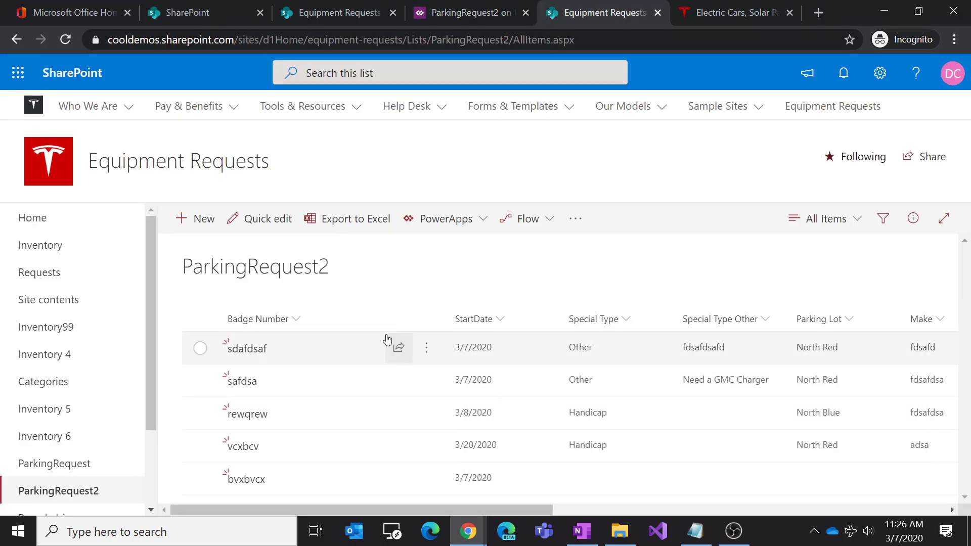
{"action": "left_click", "coordinate": [885, 78]}
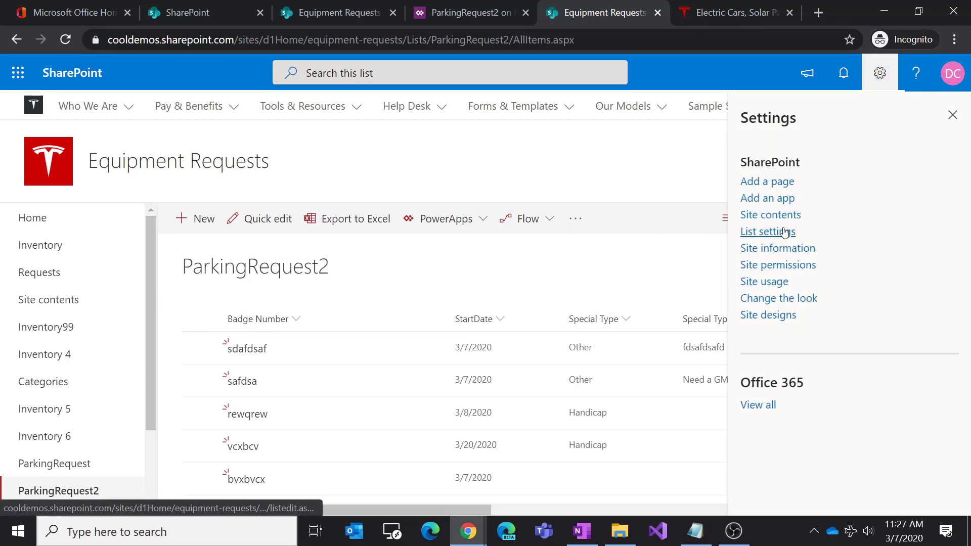
{"action": "left_click", "coordinate": [785, 231]}
{"action": "scroll", "coordinate": [774, 247], "scroll_direction": "down", "scroll_amount": 6}
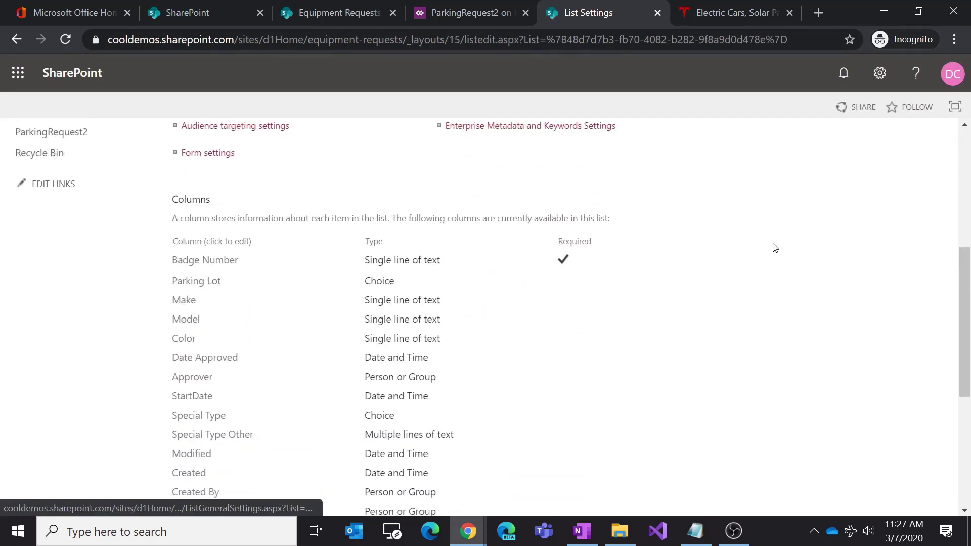
{"action": "scroll", "coordinate": [775, 248], "scroll_direction": "down", "scroll_amount": 1}
{"action": "scroll", "coordinate": [775, 248], "scroll_direction": "up", "scroll_amount": 1}
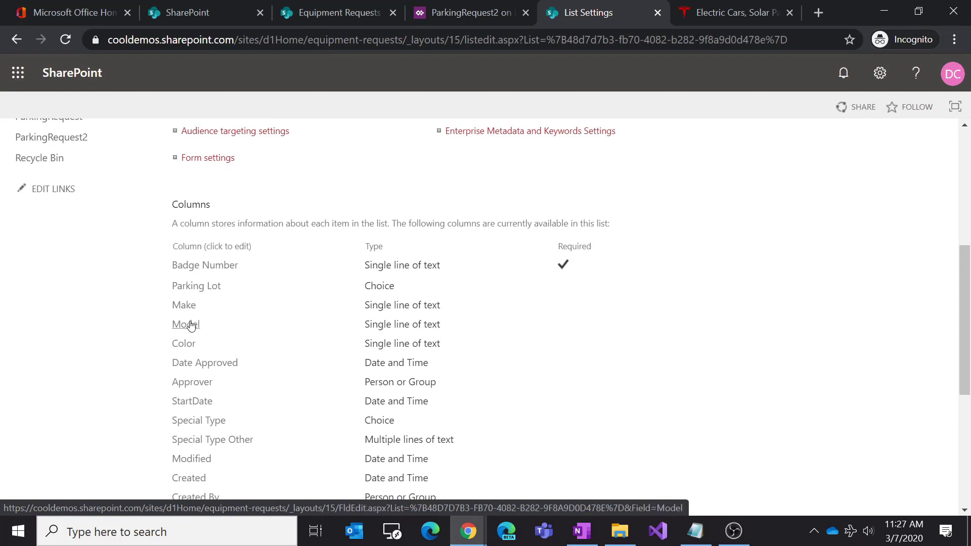
{"action": "scroll", "coordinate": [188, 327], "scroll_direction": "down", "scroll_amount": 1}
{"action": "scroll", "coordinate": [191, 373], "scroll_direction": "up", "scroll_amount": 1}
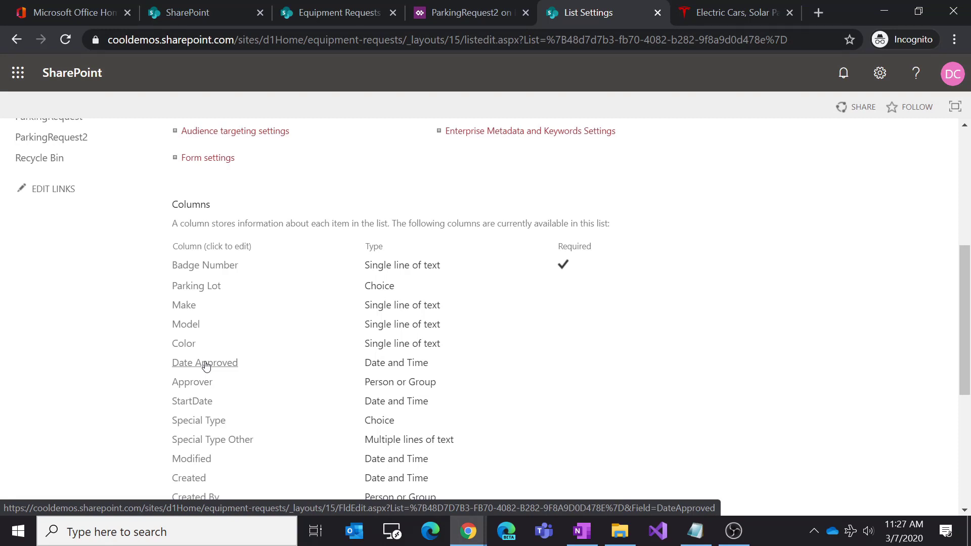
Step: Examine the built-in Modified, Created, Created By and Modified By columns at the end of the column list
{"action": "scroll", "coordinate": [205, 362], "scroll_direction": "down", "scroll_amount": 3}
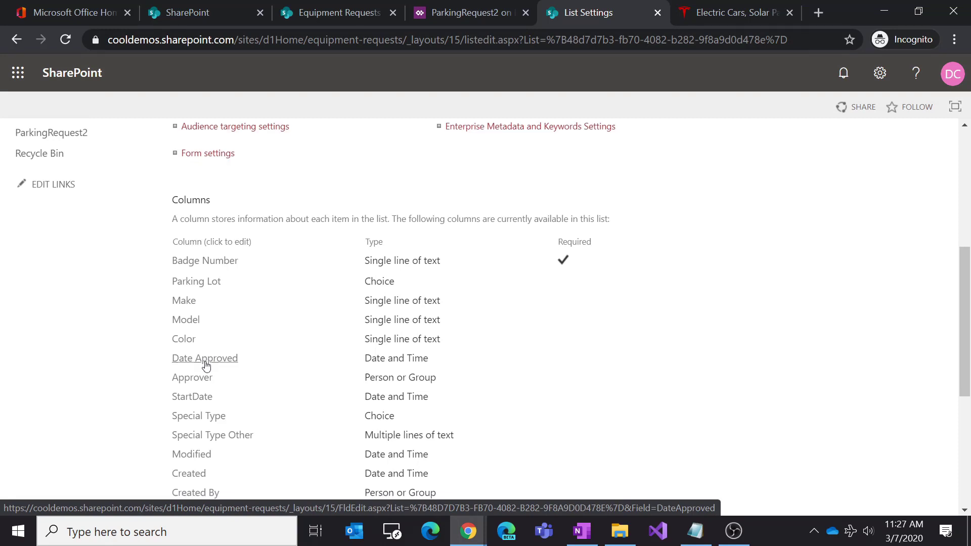
{"action": "mouse_move", "coordinate": [169, 307]}
{"action": "left_mouse_down"}
{"action": "mouse_move", "coordinate": [221, 313]}
{"action": "mouse_move", "coordinate": [232, 364]}
{"action": "mouse_move", "coordinate": [195, 345]}
{"action": "mouse_move", "coordinate": [171, 305]}
{"action": "left_mouse_up"}
{"action": "left_click", "coordinate": [245, 372]}
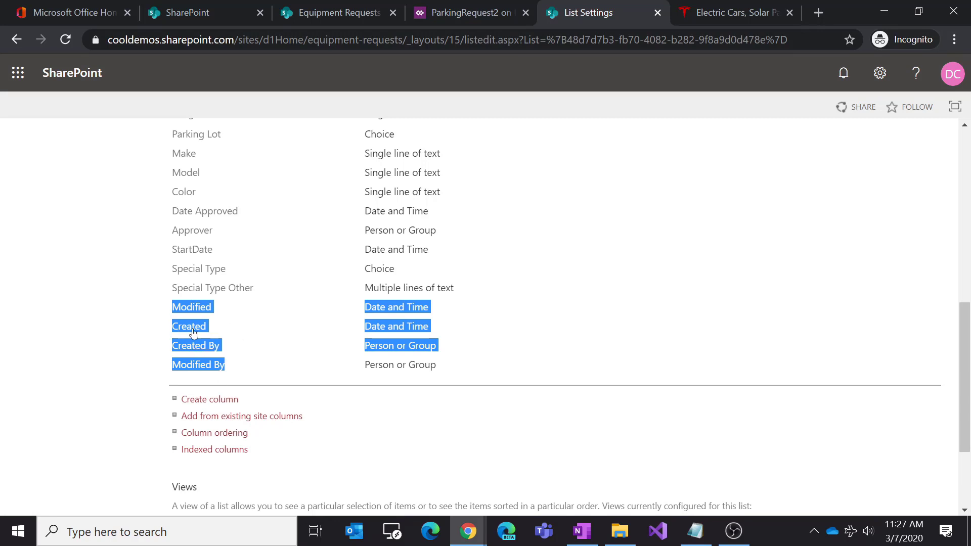
{"action": "left_click", "coordinate": [262, 331]}
{"action": "scroll", "coordinate": [238, 319], "scroll_direction": "up", "scroll_amount": 2}
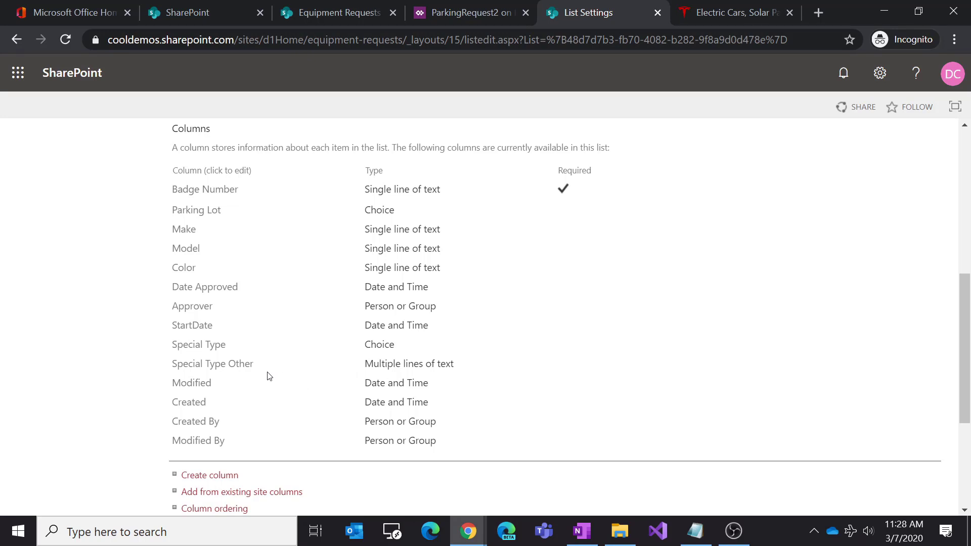
Step: Switch to Power Apps and set the Model card's DisplayName to "Model of the car needed"
{"action": "left_click", "coordinate": [455, 15]}
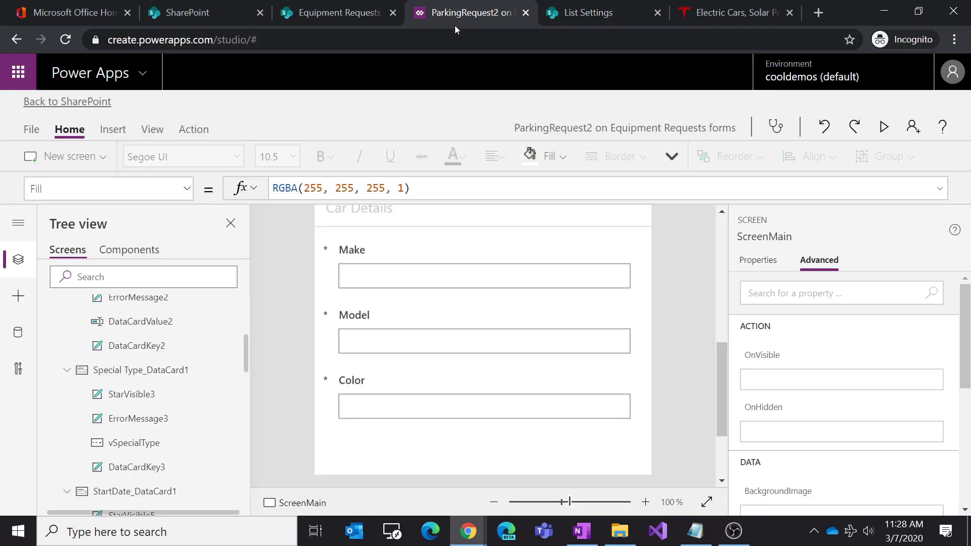
{"action": "left_click", "coordinate": [403, 327]}
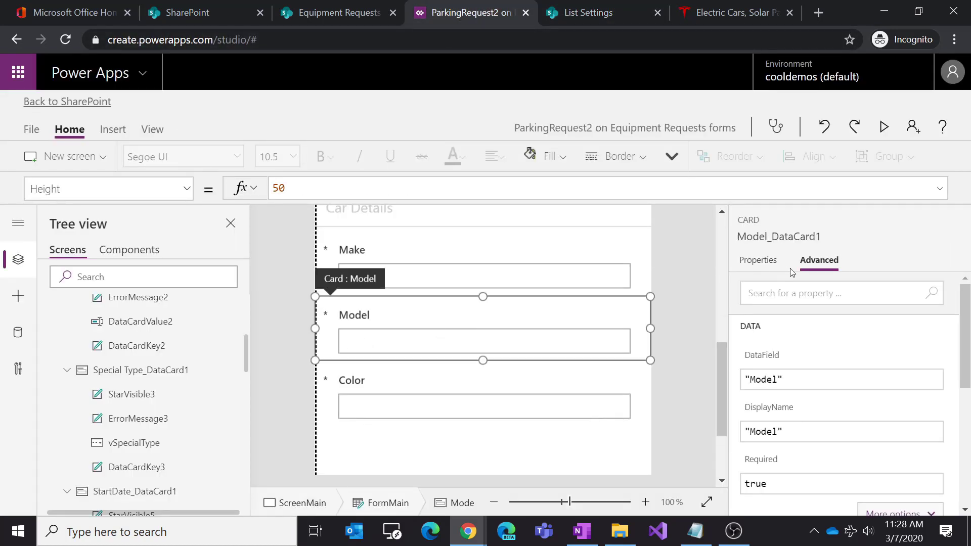
{"action": "left_click", "coordinate": [768, 435]}
{"action": "double_click", "coordinate": [778, 434]}
{"action": "key", "text": "Right"}
{"action": "type", "text": "fo the"}
{"action": "key", "text": "BackSpace"}
{"action": "key", "text": "BackSpace"}
{"action": "key", "text": "BackSpace"}
{"action": "key", "text": "BackSpace"}
{"action": "key", "text": "BackSpace"}
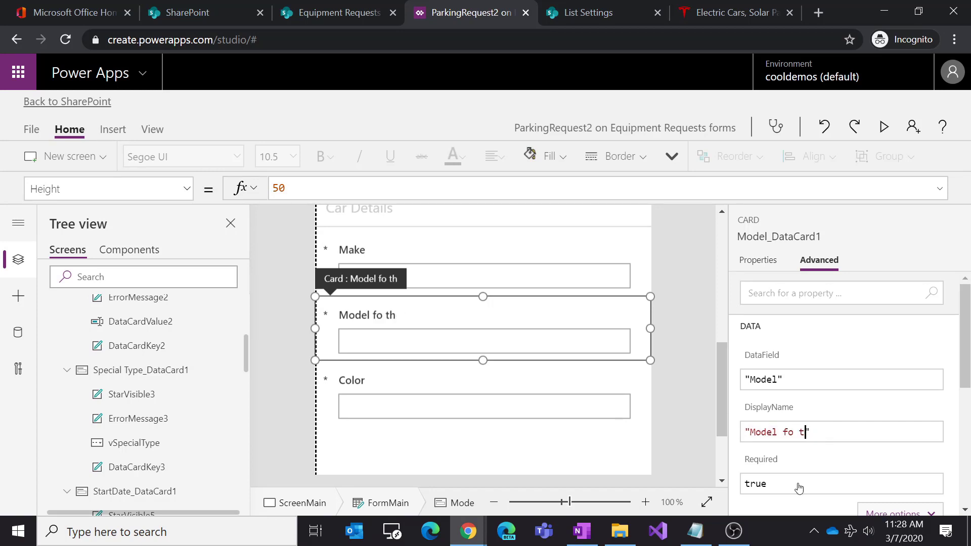
{"action": "key", "text": "BackSpace"}
{"action": "type", "text": "of the a"}
{"action": "key", "text": "BackSpace"}
{"action": "type", "text": "car needed"}
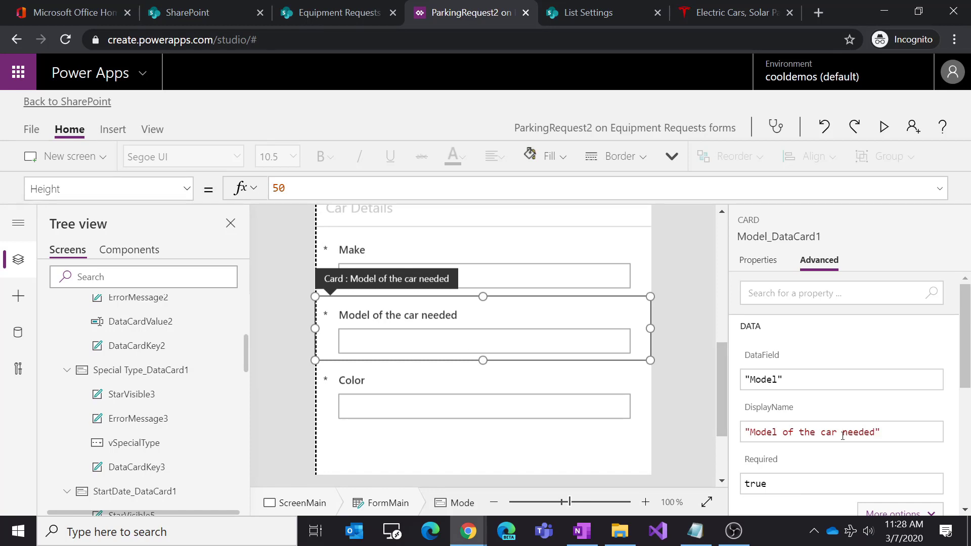
{"action": "left_click_drag", "start_coordinate": [881, 432], "coordinate": [744, 432]}
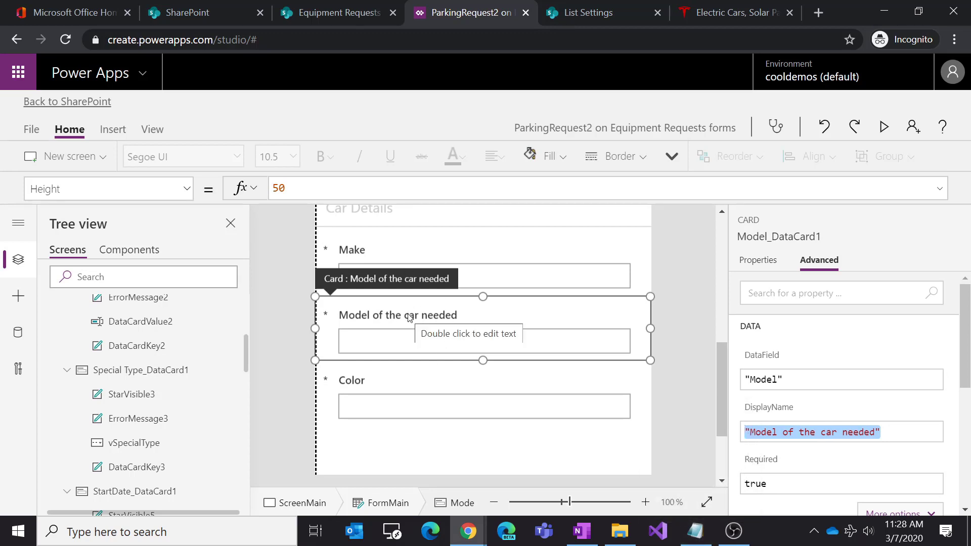
Step: Open the Special Type Other column's settings in SharePoint and select its internal field name in the page address
{"action": "left_click", "coordinate": [587, 20]}
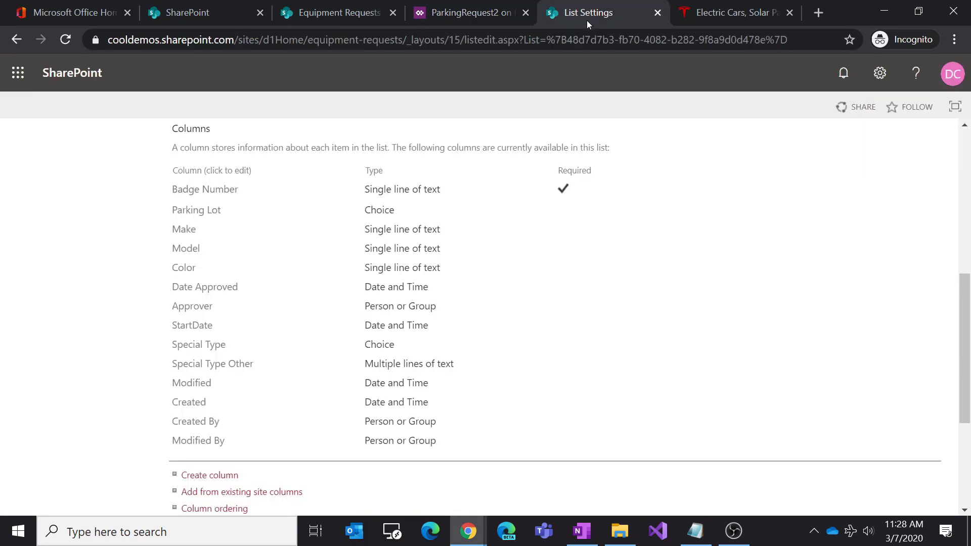
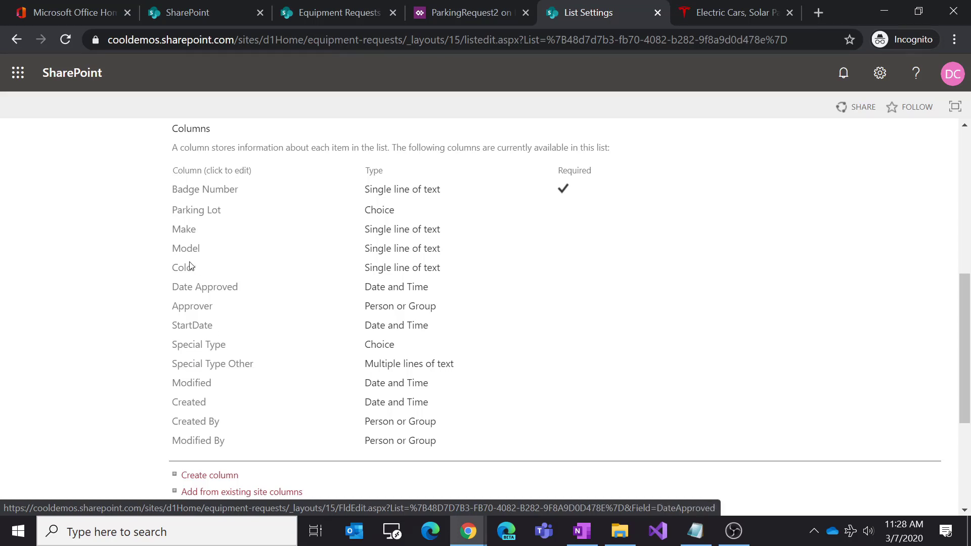
{"action": "left_click", "coordinate": [226, 369]}
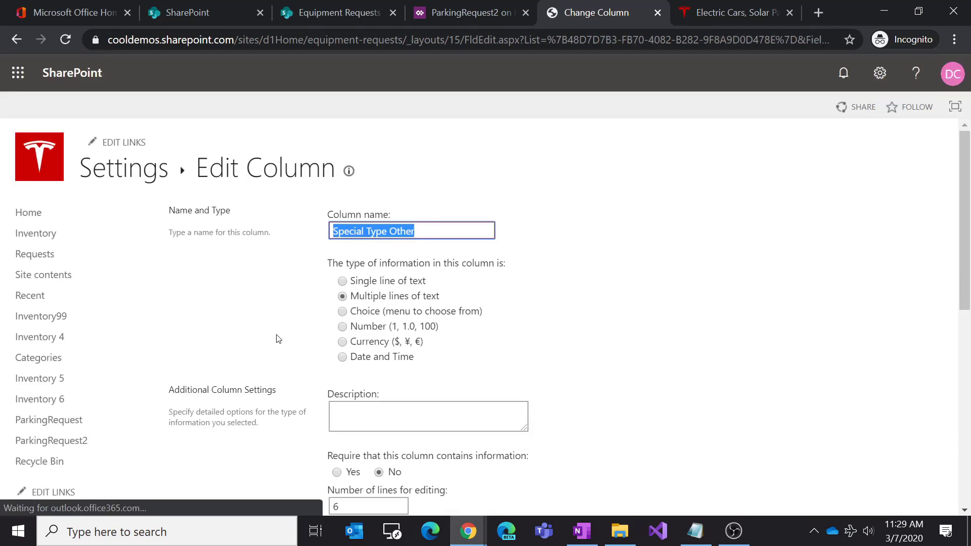
{"action": "left_click", "coordinate": [366, 234]}
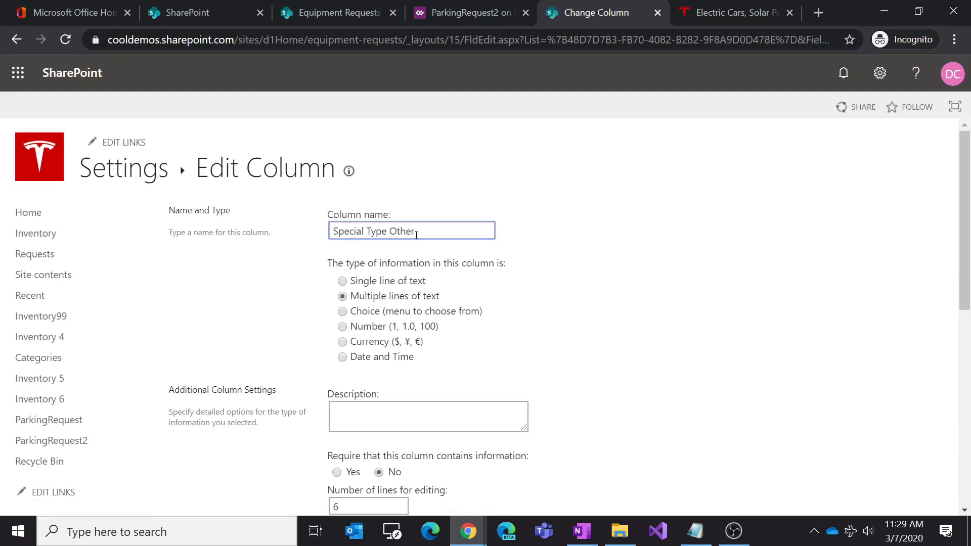
{"action": "left_click_drag", "start_coordinate": [641, 40], "coordinate": [902, 51]}
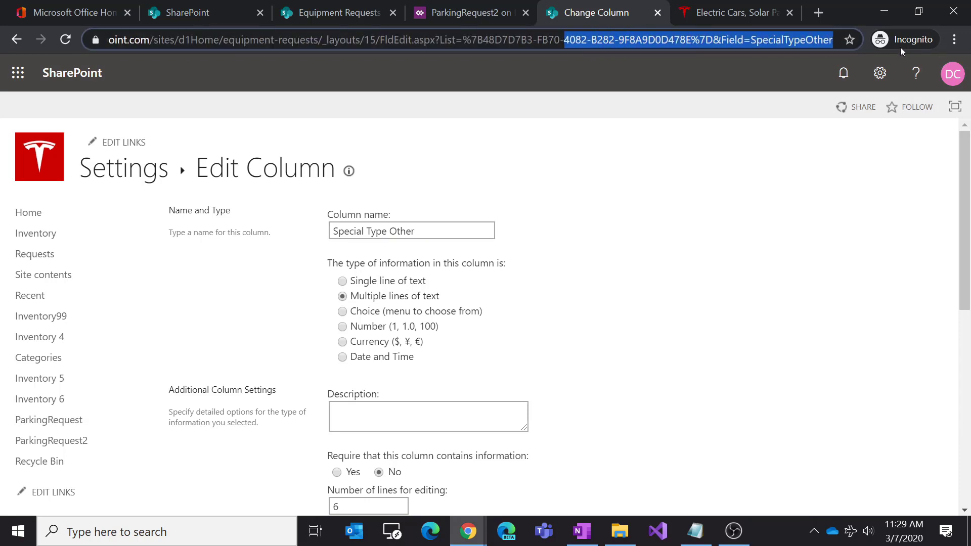
{"action": "left_click", "coordinate": [824, 39]}
{"action": "double_click", "coordinate": [815, 39]}
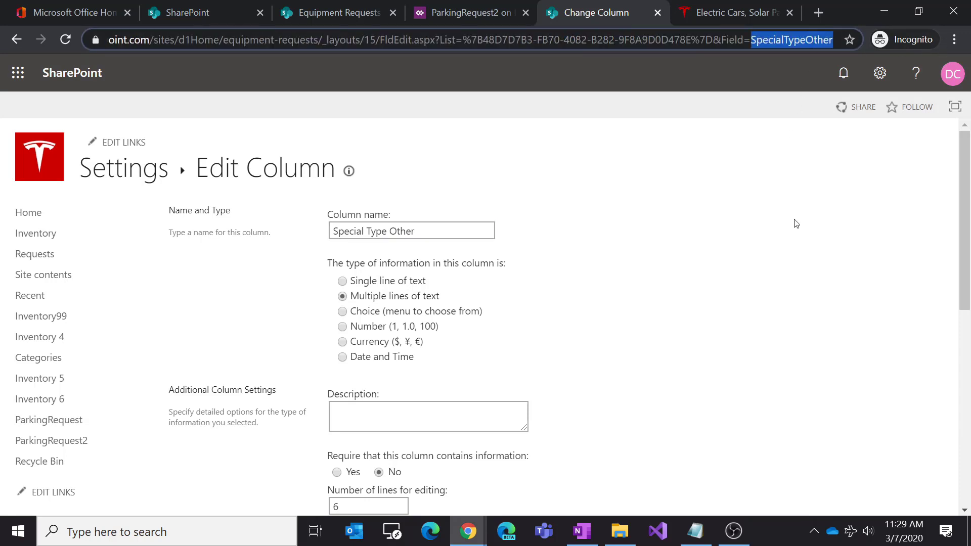
Step: Compare the Special Type Other column's display name with the Field value in the page address
{"action": "left_click", "coordinate": [415, 234]}
{"action": "double_click", "coordinate": [782, 41]}
{"action": "left_click_drag", "start_coordinate": [425, 233], "coordinate": [86, 232]}
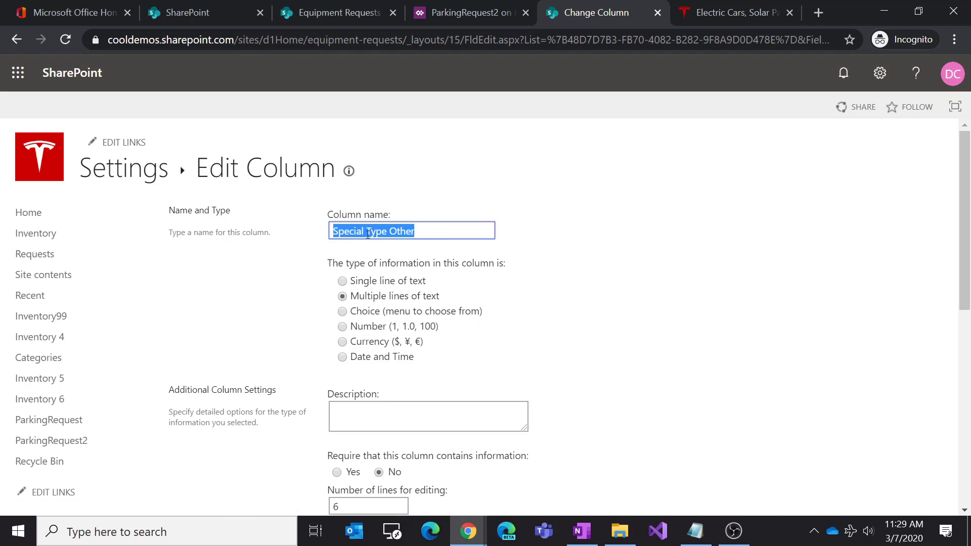
{"action": "left_click", "coordinate": [367, 232]}
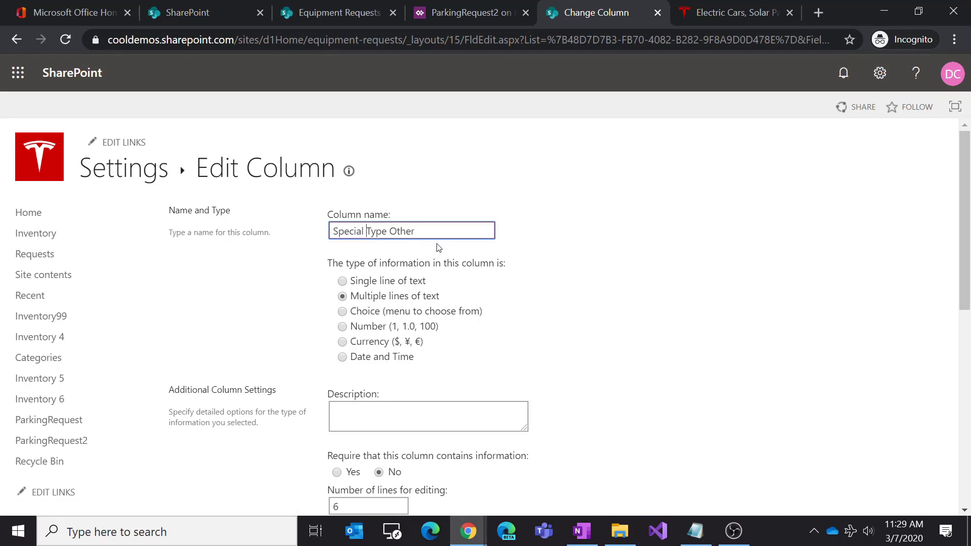
{"action": "scroll", "coordinate": [629, 362], "scroll_direction": "down", "scroll_amount": 7}
{"action": "scroll", "coordinate": [630, 362], "scroll_direction": "up", "scroll_amount": 7}
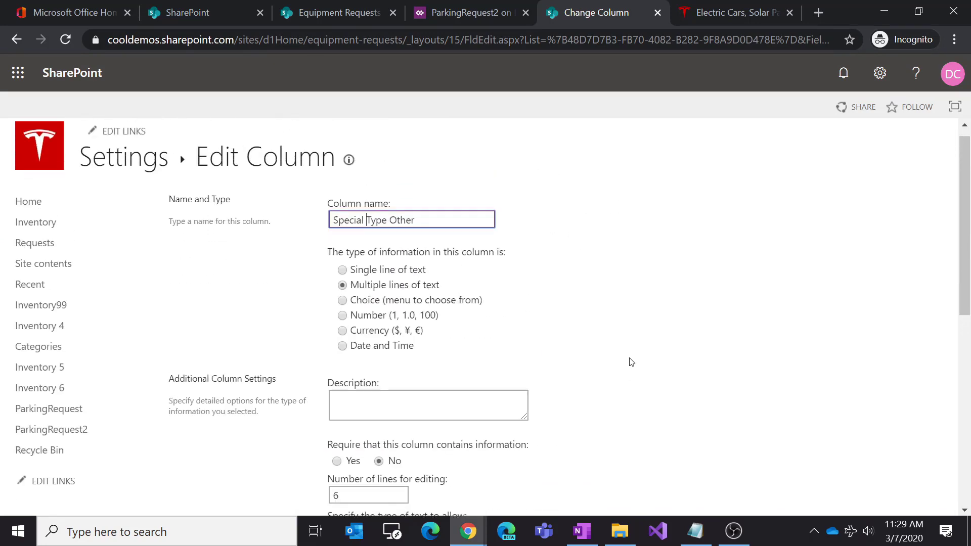
{"action": "left_click_drag", "start_coordinate": [747, 39], "coordinate": [811, 48]}
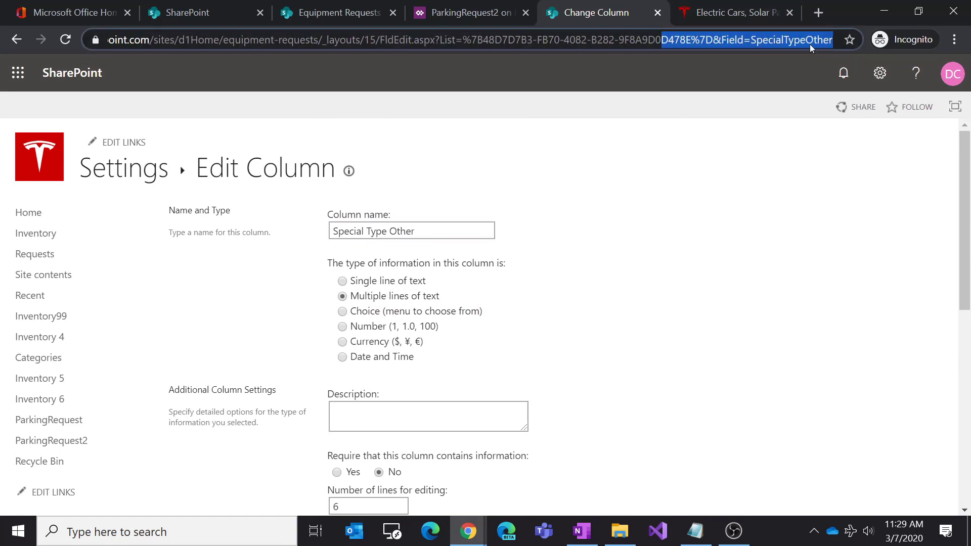
{"action": "double_click", "coordinate": [811, 43]}
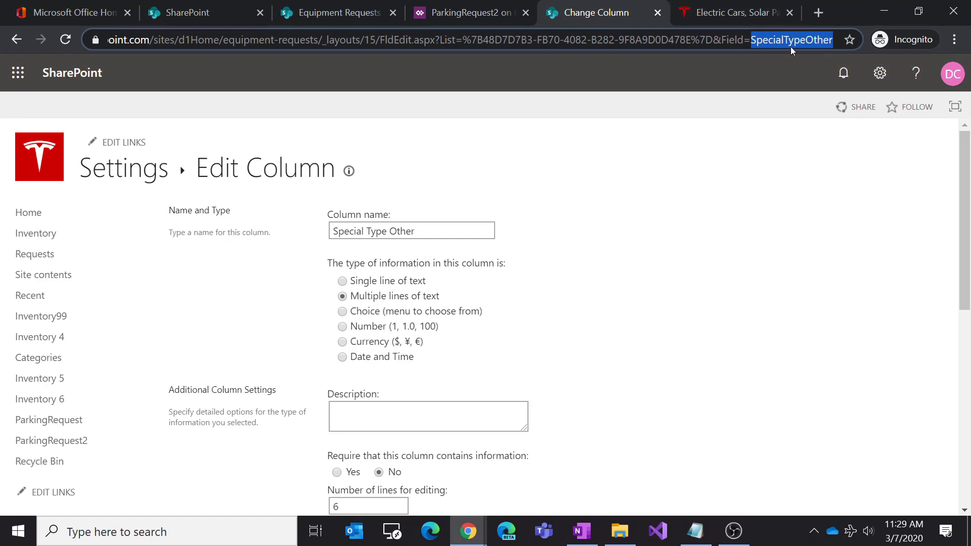
Step: Select the Special Type Other display name, then return through the list settings to view the ParkingRequest2 list's column headings
{"action": "left_click_drag", "start_coordinate": [446, 231], "coordinate": [231, 233]}
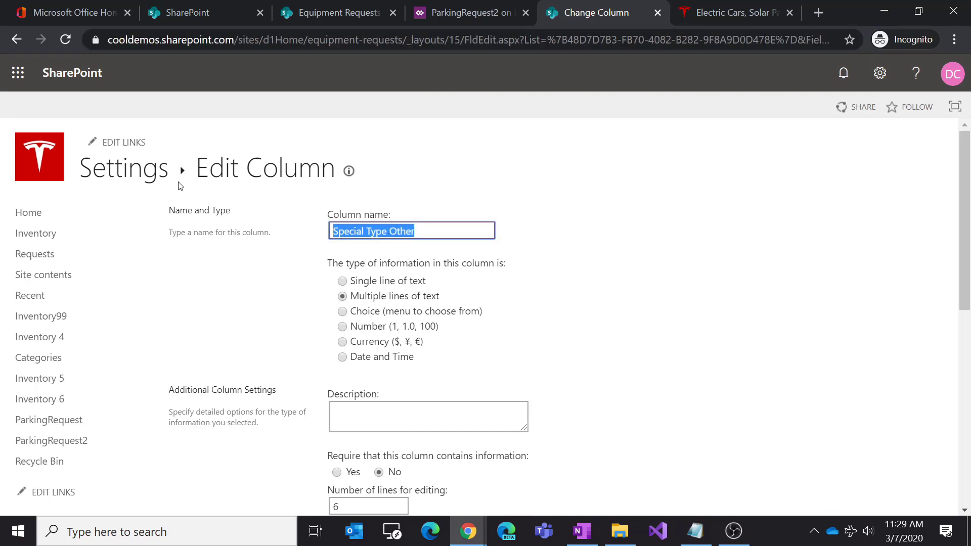
{"action": "left_click", "coordinate": [152, 178]}
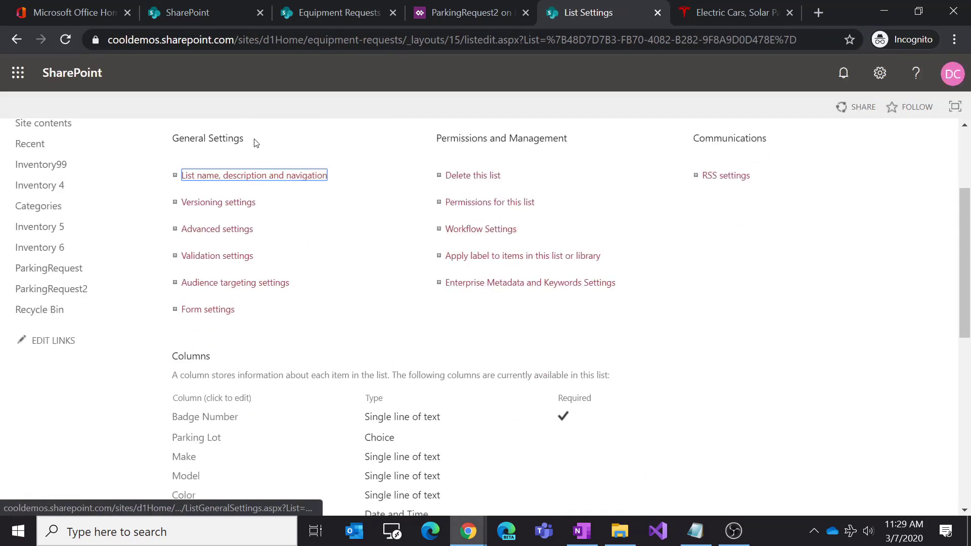
{"action": "left_click", "coordinate": [230, 184]}
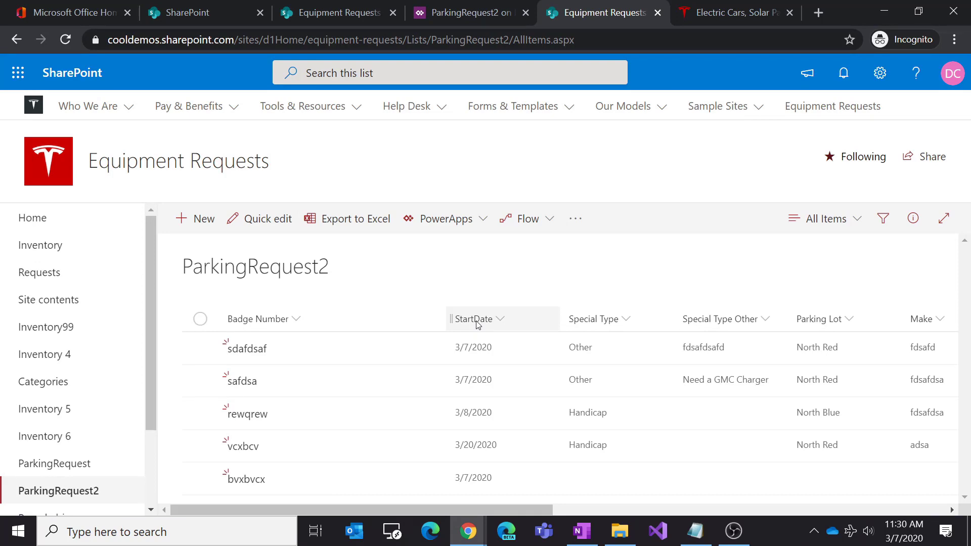
Step: Reopen the StartDate column's settings from the list settings, rename the column to "Start Date" and save it
{"action": "left_click", "coordinate": [880, 73]}
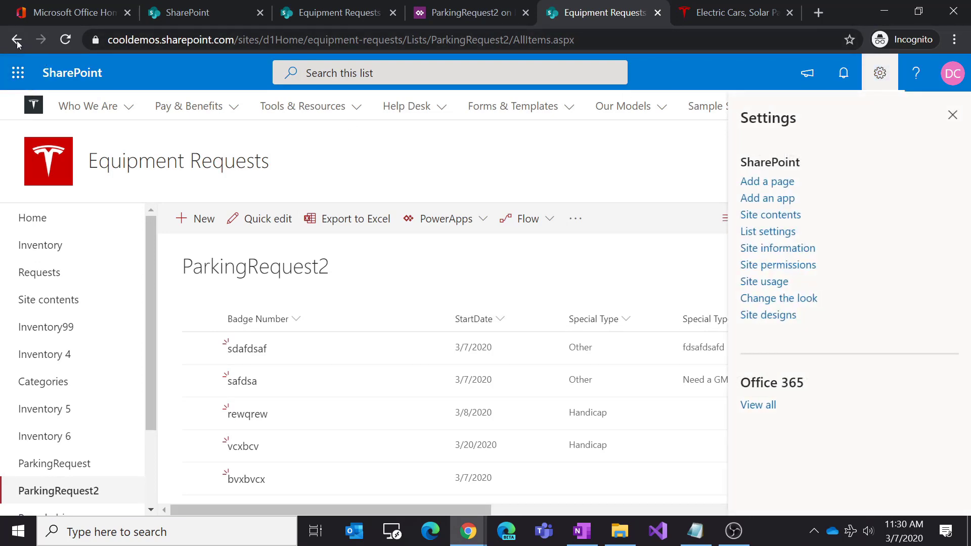
{"action": "left_click", "coordinate": [17, 42]}
{"action": "left_click", "coordinate": [17, 43]}
{"action": "left_click", "coordinate": [42, 46]}
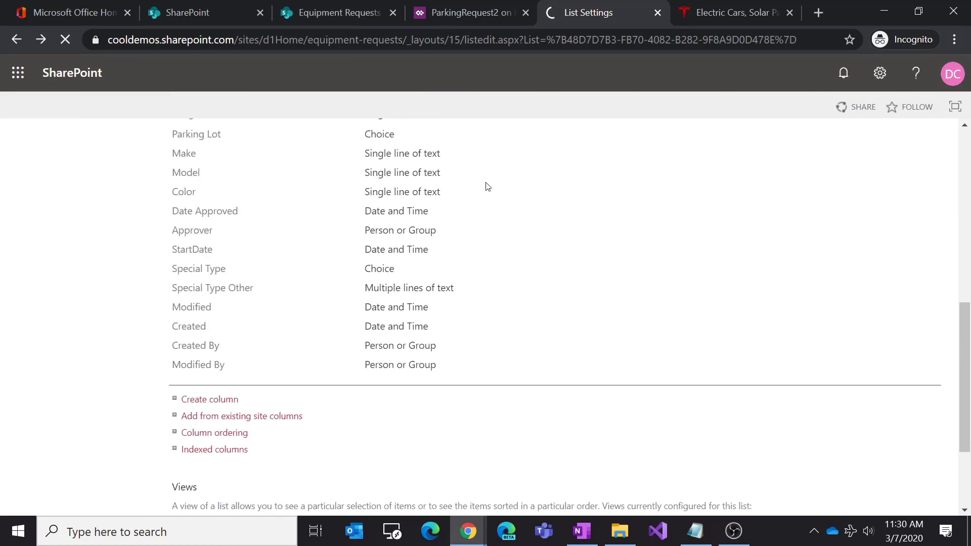
{"action": "left_click", "coordinate": [354, 231]}
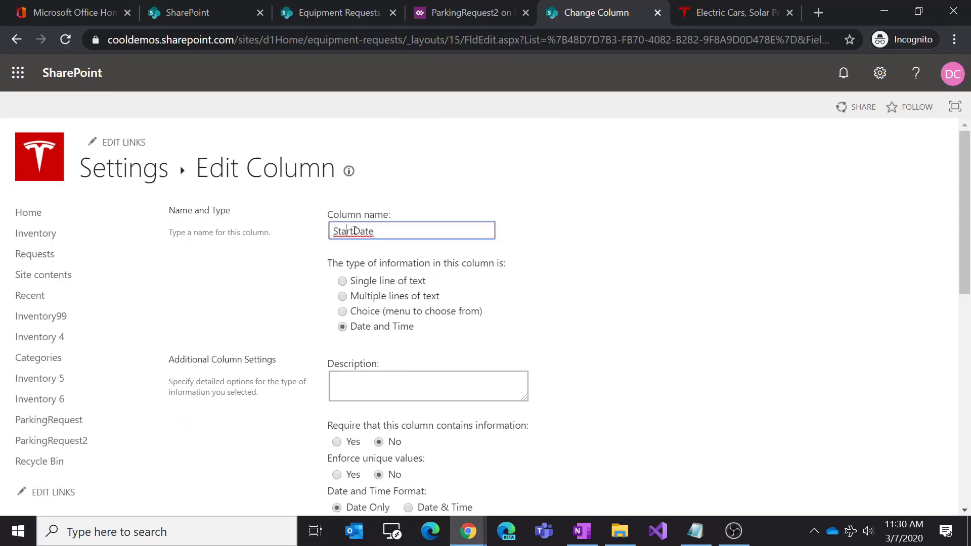
{"action": "scroll", "coordinate": [804, 336], "scroll_direction": "down", "scroll_amount": 10}
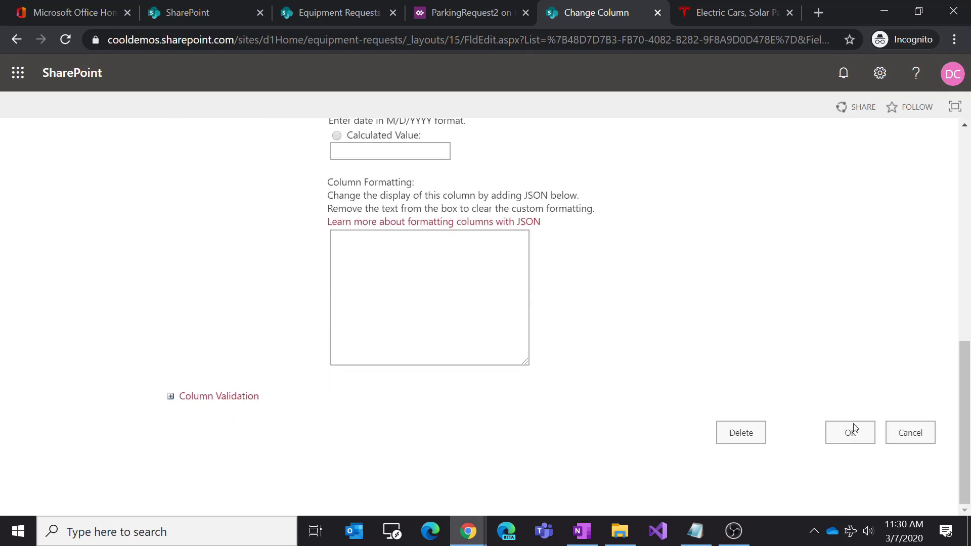
{"action": "left_click", "coordinate": [852, 431]}
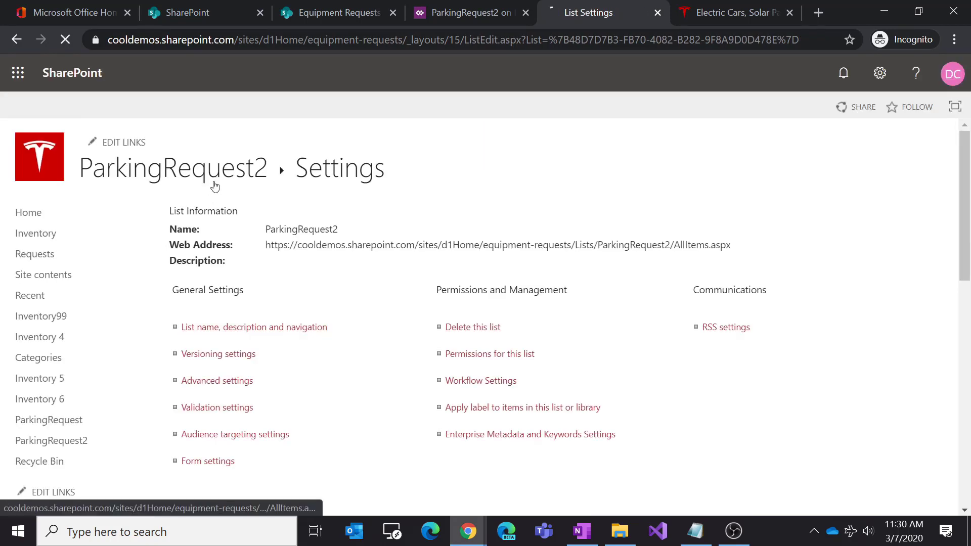
Step: Open the ParkingRequest2 list and review its column headings and items across the view
{"action": "left_click", "coordinate": [215, 186]}
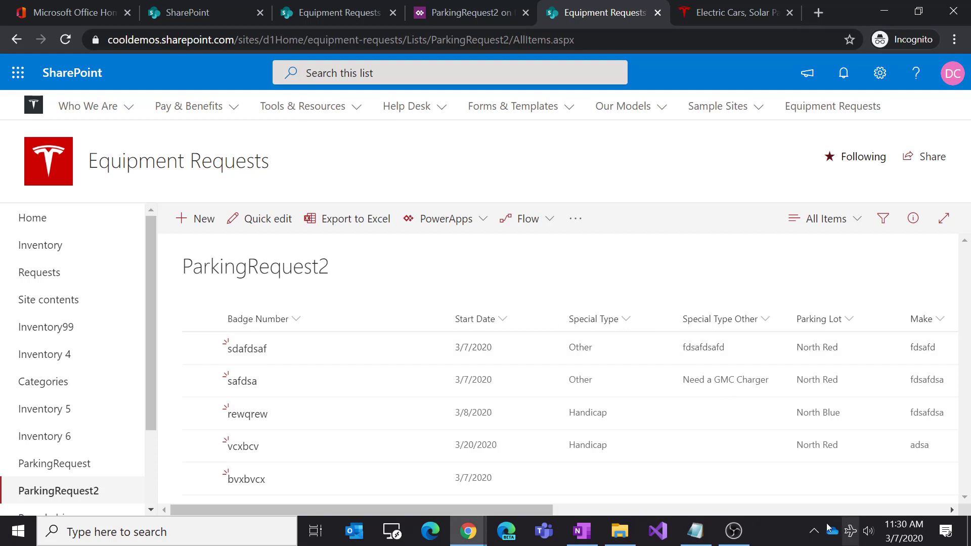
{"action": "left_click_drag", "start_coordinate": [482, 509], "coordinate": [293, 505]}
{"action": "left_click_drag", "start_coordinate": [490, 508], "coordinate": [373, 508]}
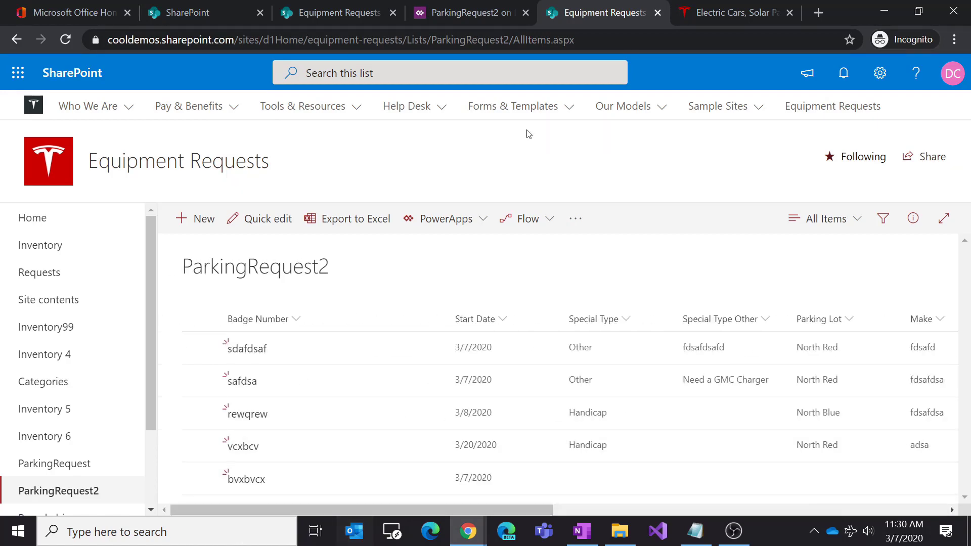
Step: Switch to Power Apps and select the Make card in Car Details to compare its DataField and DisplayName properties
{"action": "left_click", "coordinate": [462, 13]}
{"action": "scroll", "coordinate": [587, 426], "scroll_direction": "down", "scroll_amount": 2}
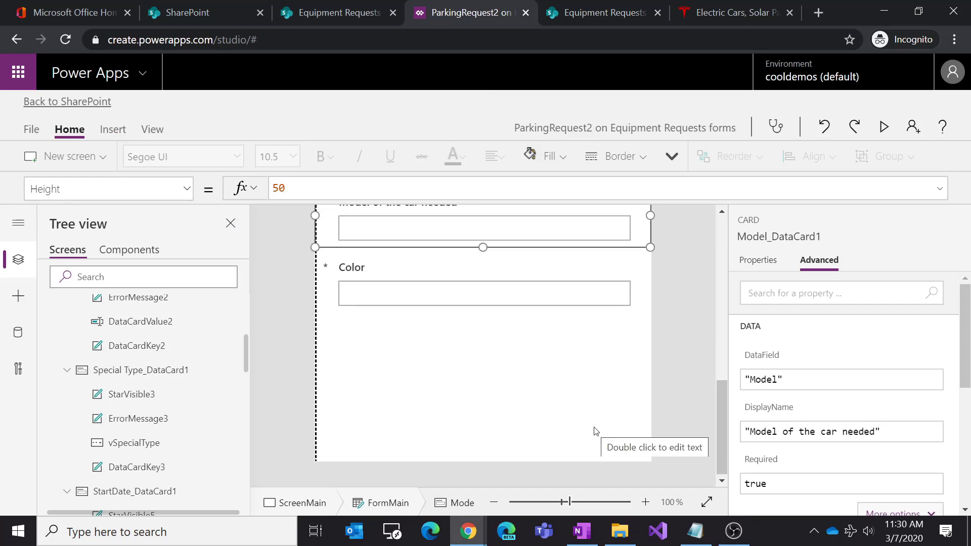
{"action": "scroll", "coordinate": [596, 430], "scroll_direction": "up", "scroll_amount": 4}
{"action": "scroll", "coordinate": [596, 431], "scroll_direction": "down", "scroll_amount": 2}
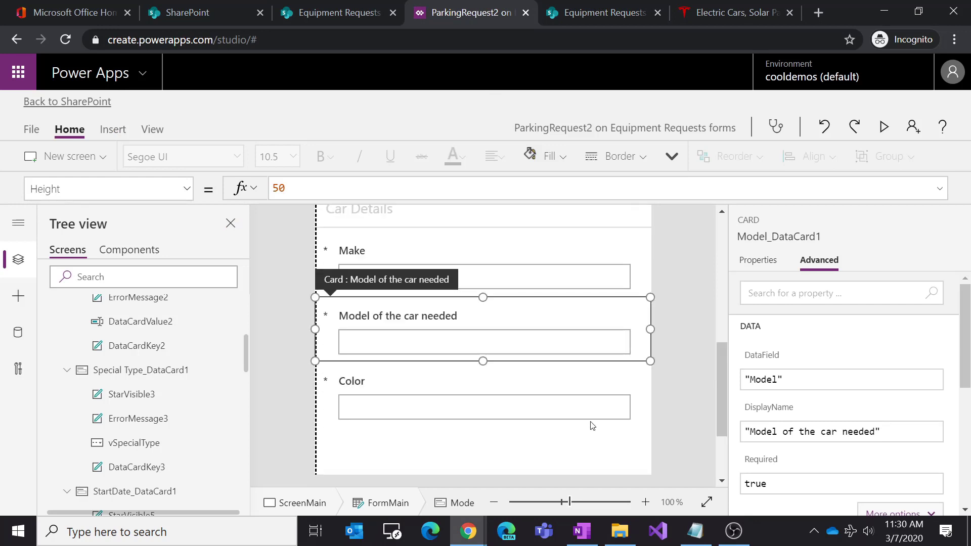
{"action": "left_click", "coordinate": [600, 278]}
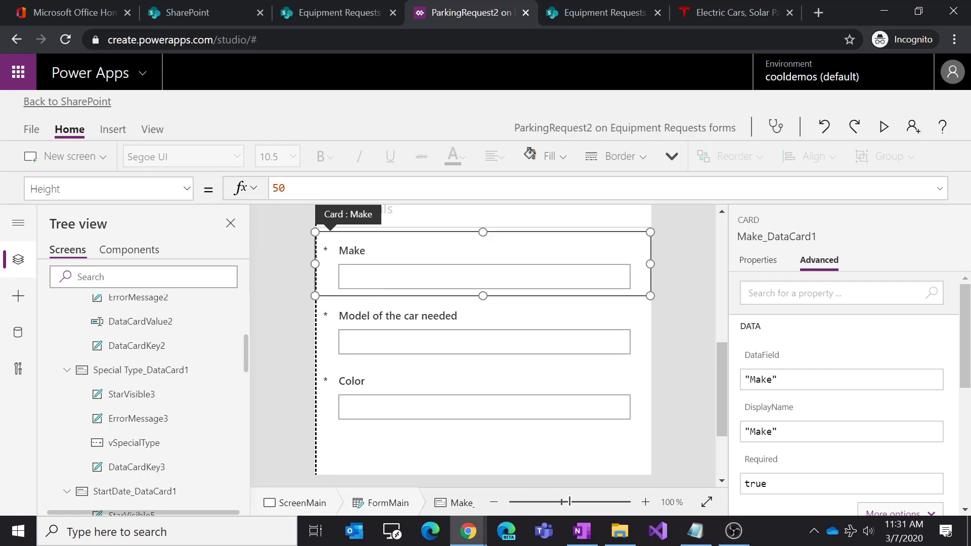
{"action": "key", "text": "alt+Tab"}
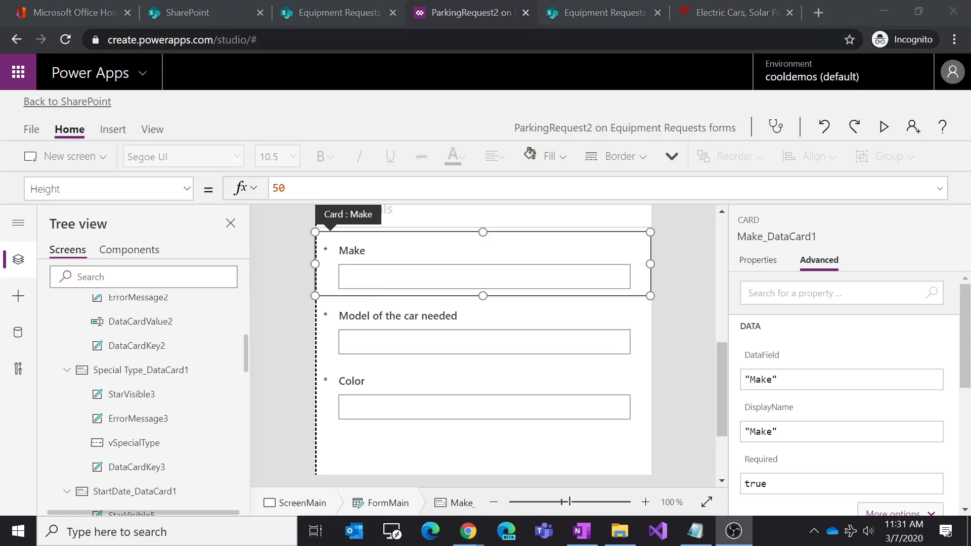